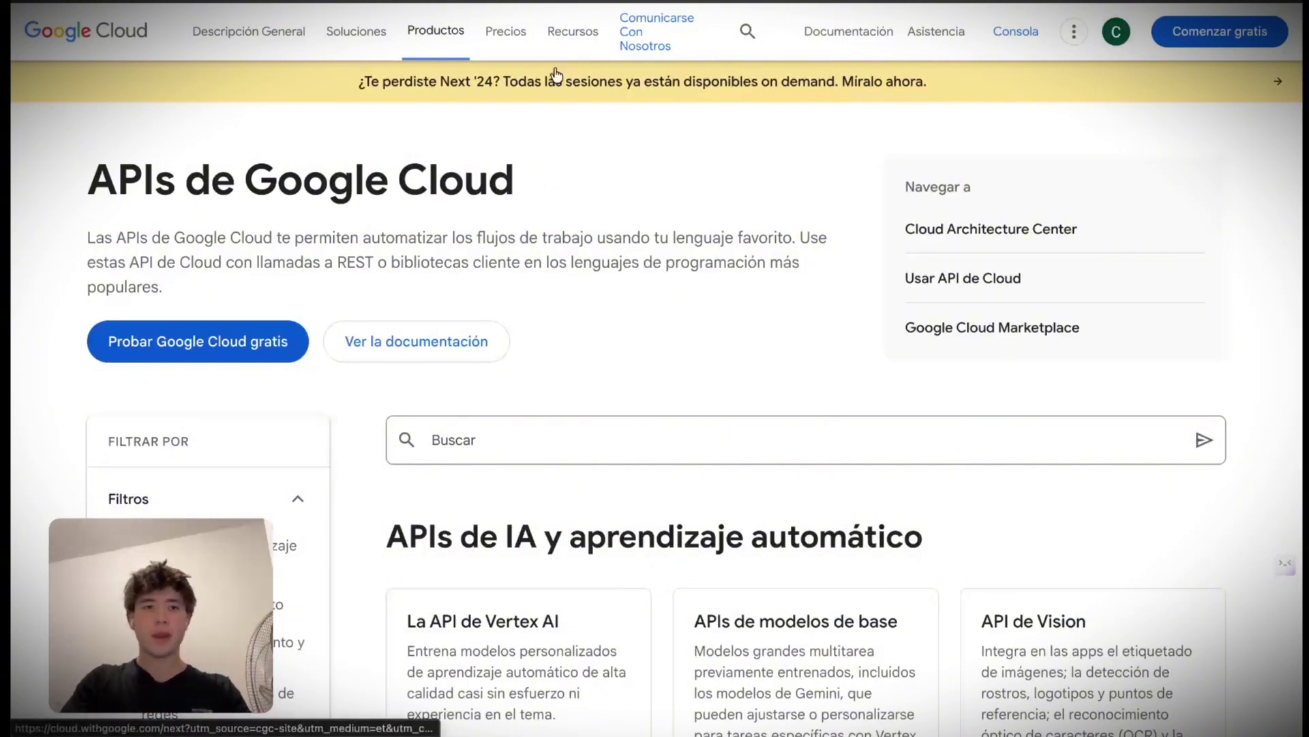
pyautogui.hotkey('ctrl', 't')
pyautogui.write('GoogleC,ou')
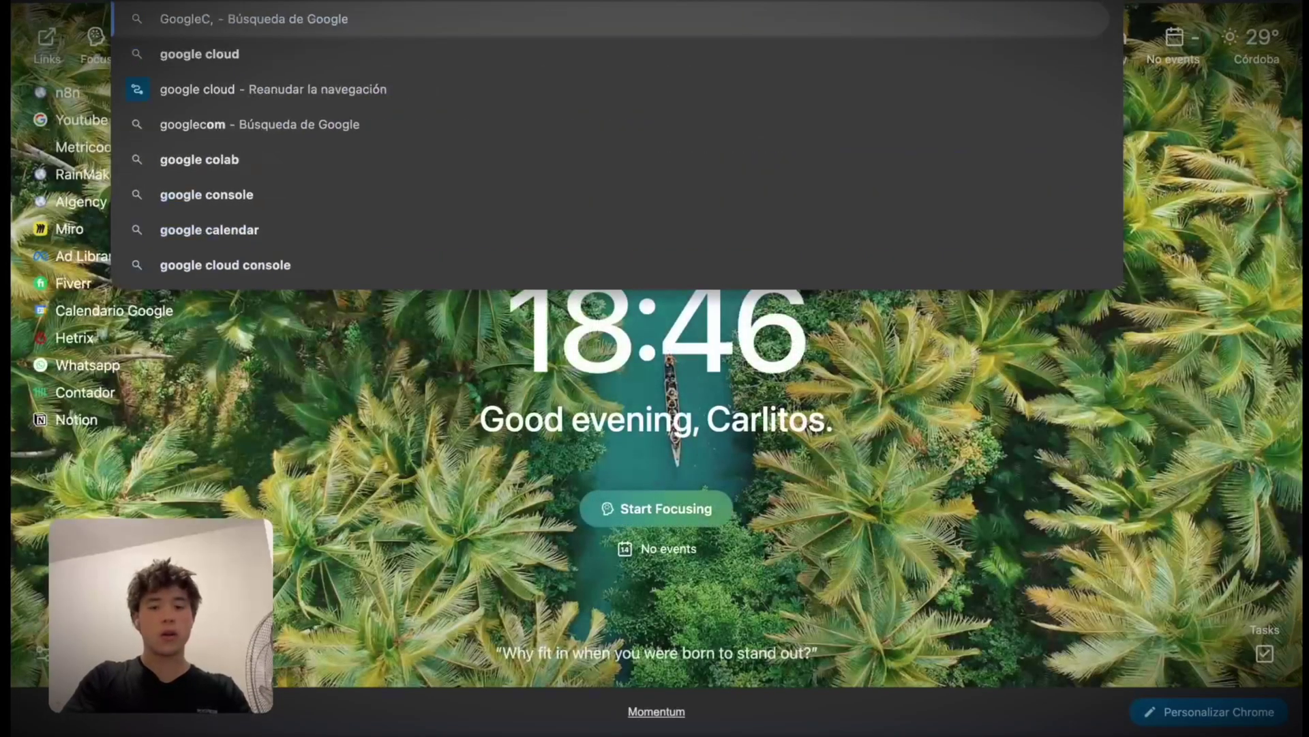
pyautogui.press('BackSpace')
pyautogui.press('BackSpace')
pyautogui.press('BackSpace')
pyautogui.press('BackSpace')
pyautogui.press('BackSpace')
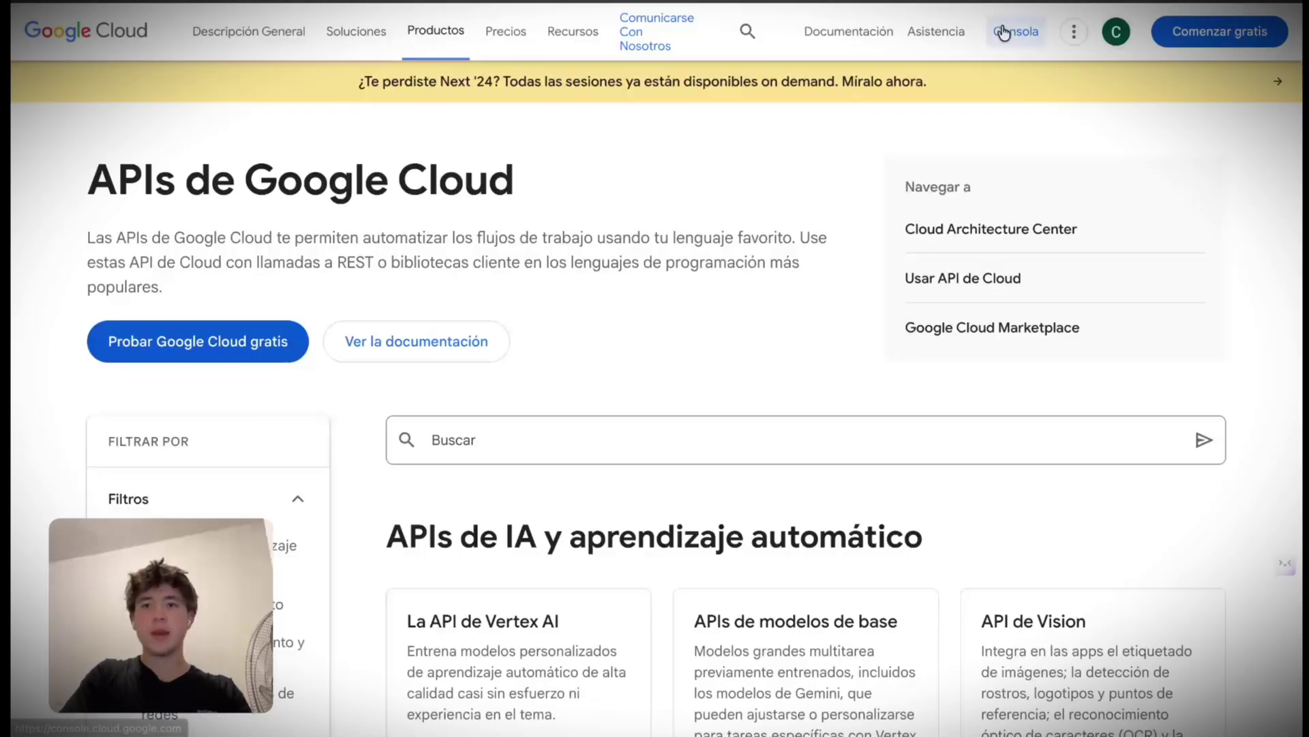
# Step: Open the Google Cloud console and create a new project named "Agencia Ia de Pepito" without an organization
pyautogui.click(1004, 31)
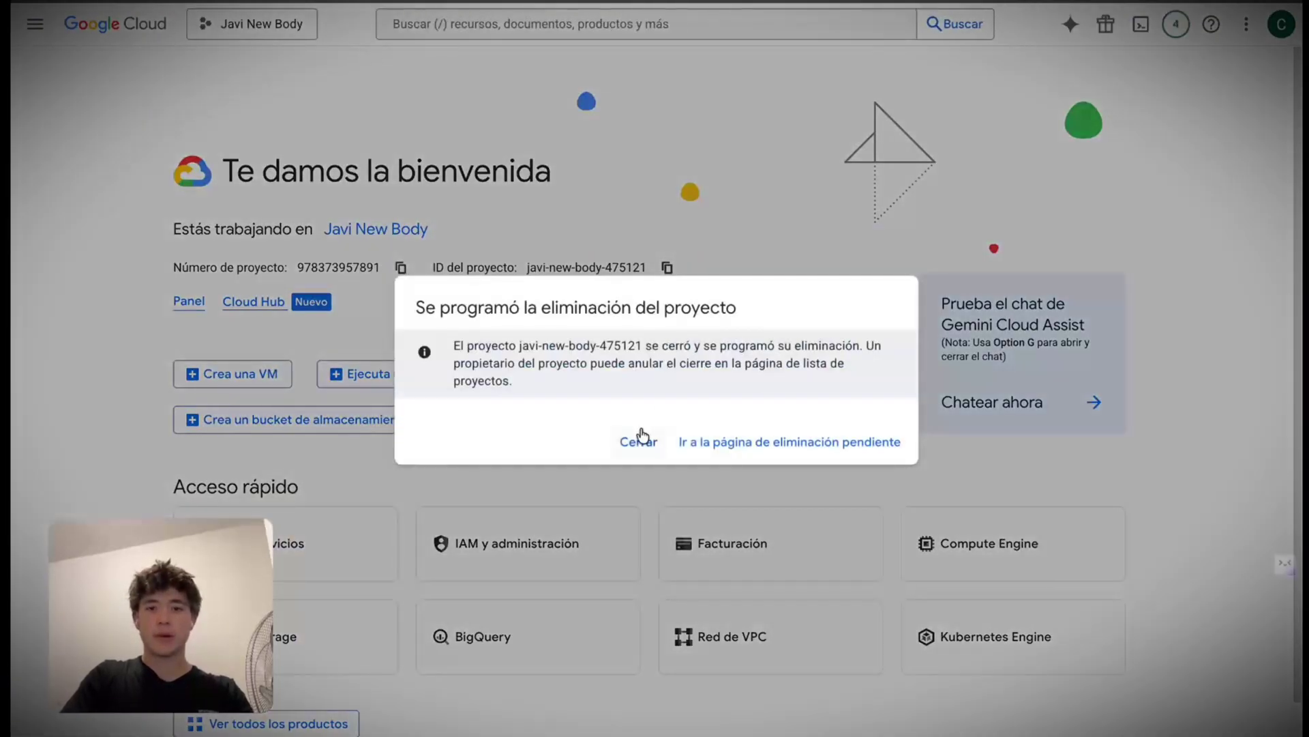
pyautogui.click(639, 440)
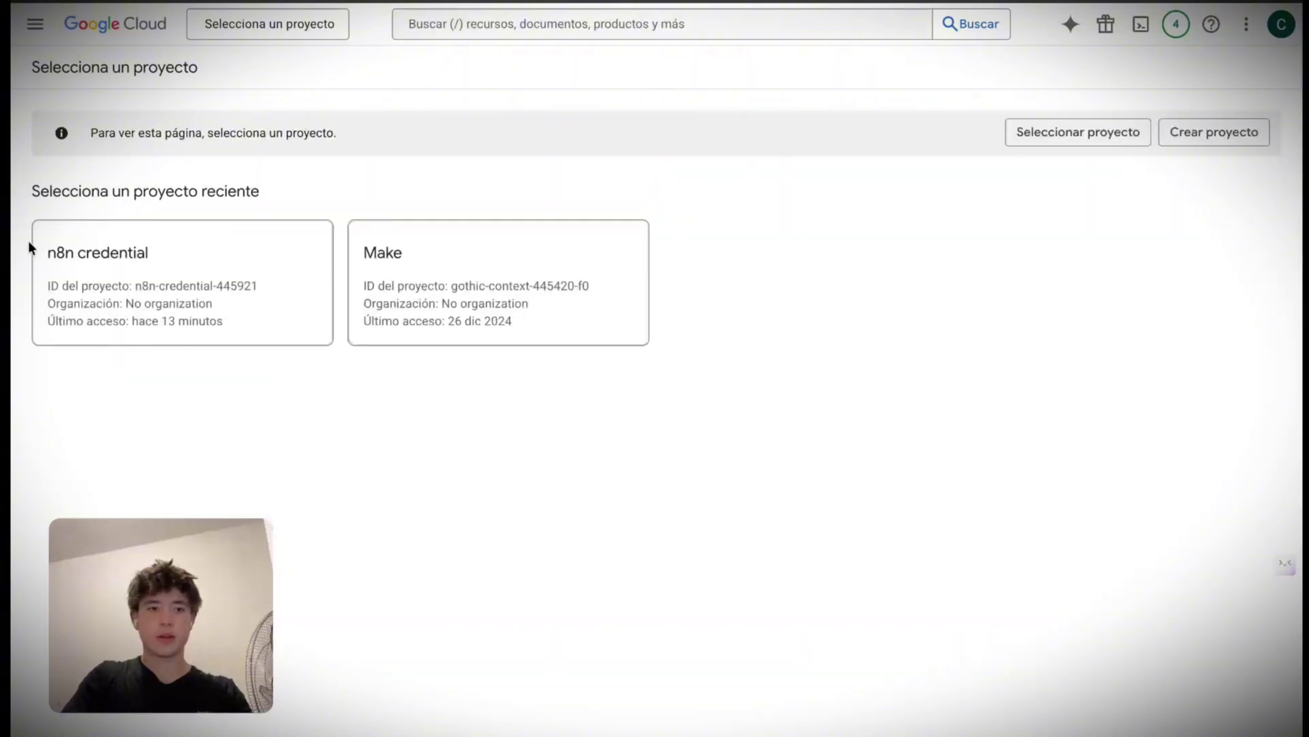
pyautogui.click(236, 28)
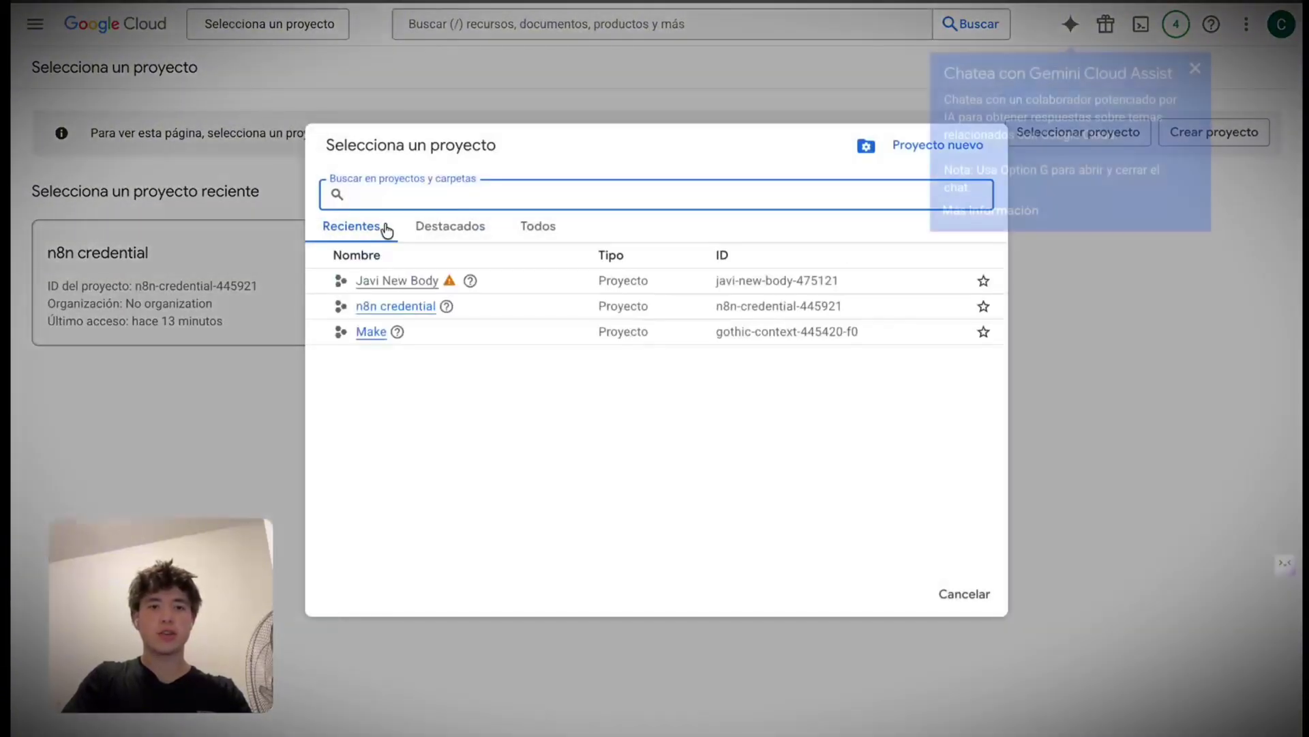
pyautogui.click(907, 154)
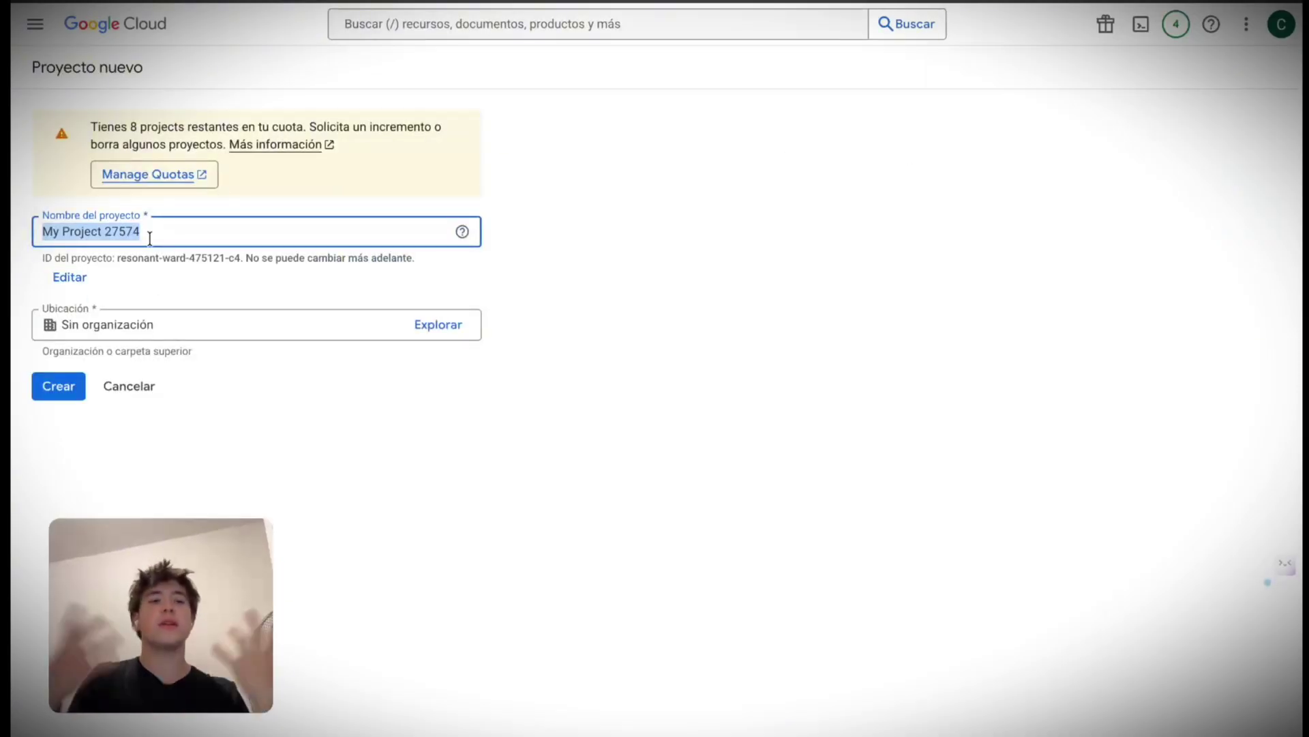
pyautogui.write('Agencia I')
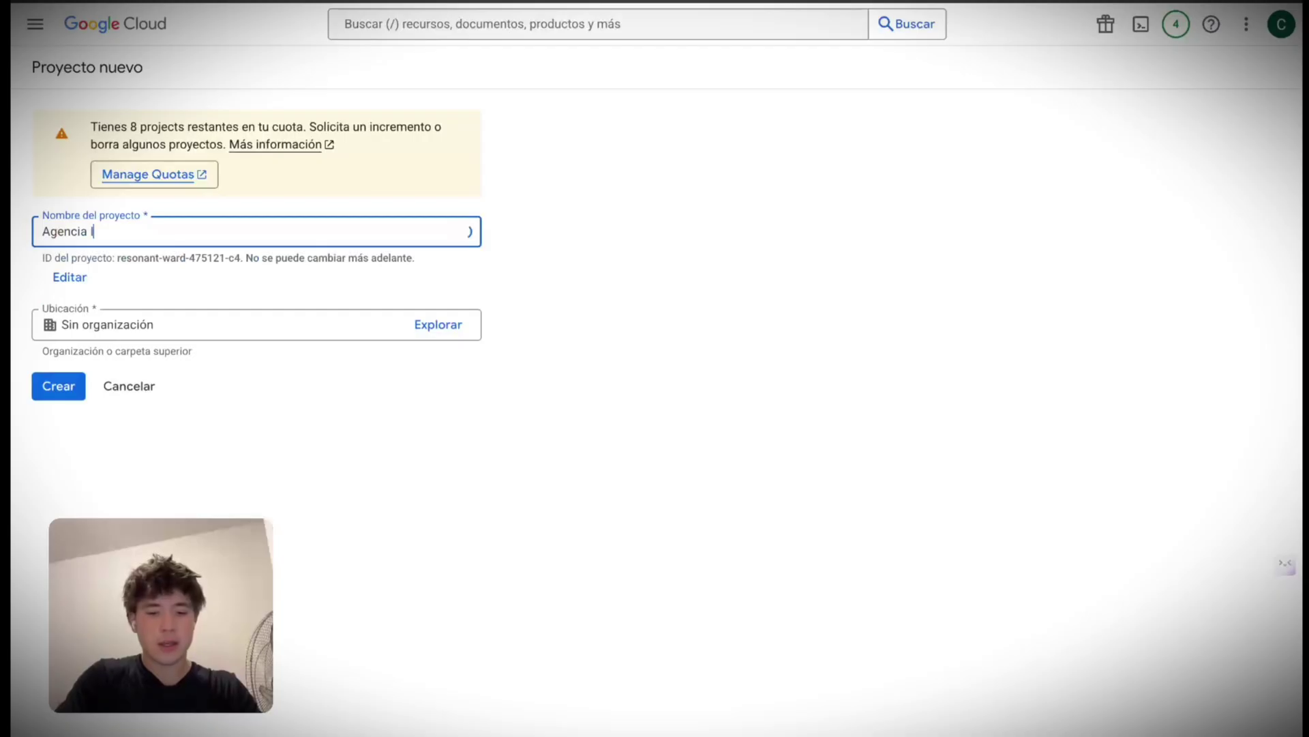
pyautogui.write('la de Pepito')
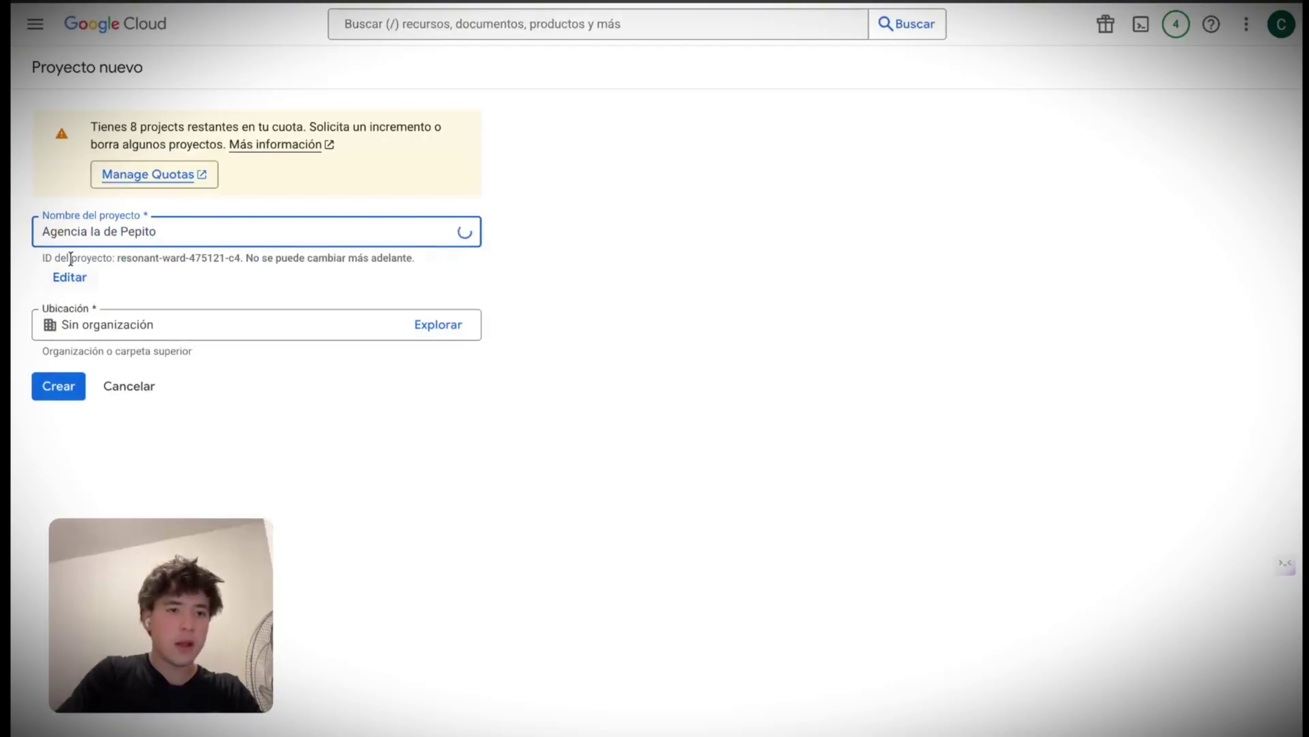
pyautogui.click(73, 372)
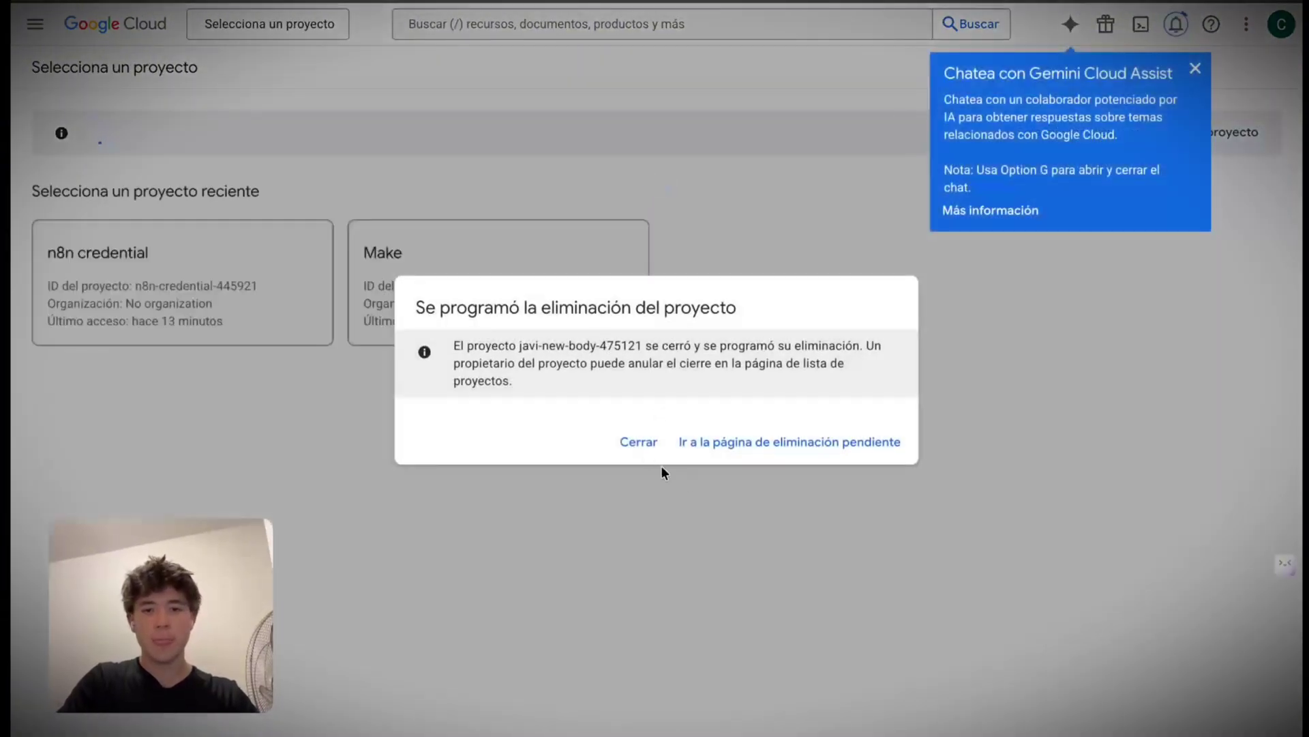
# Step: Dismiss the project deletion notice and the Gemini Cloud Assist tip, and check the active project in the project list
pyautogui.click(638, 441)
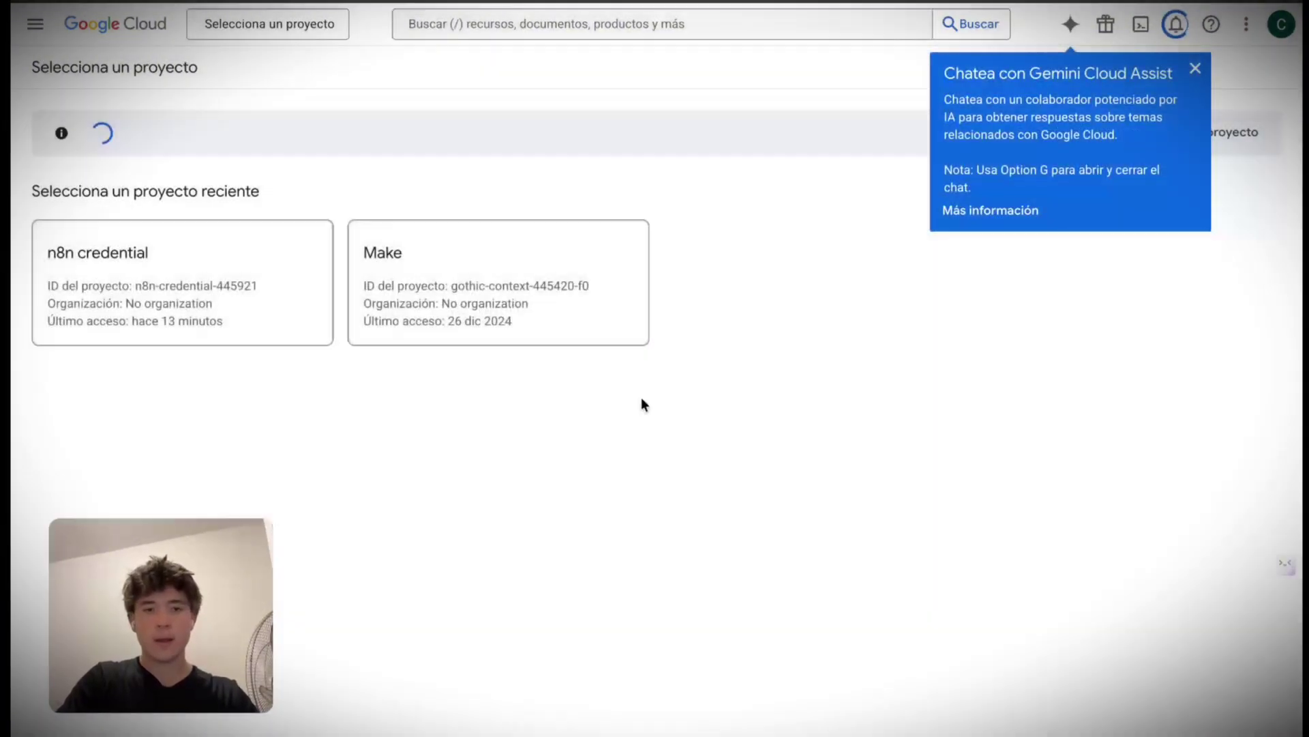
pyautogui.click(1195, 68)
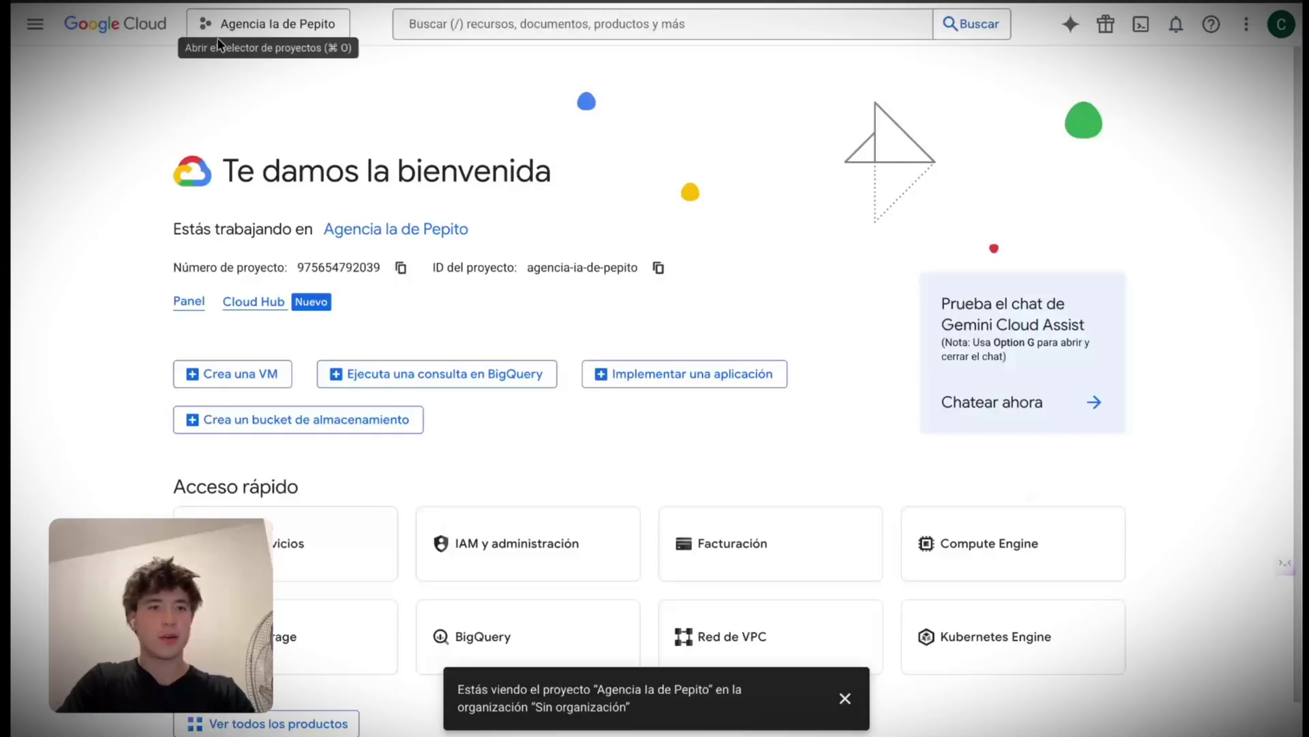
pyautogui.click(266, 33)
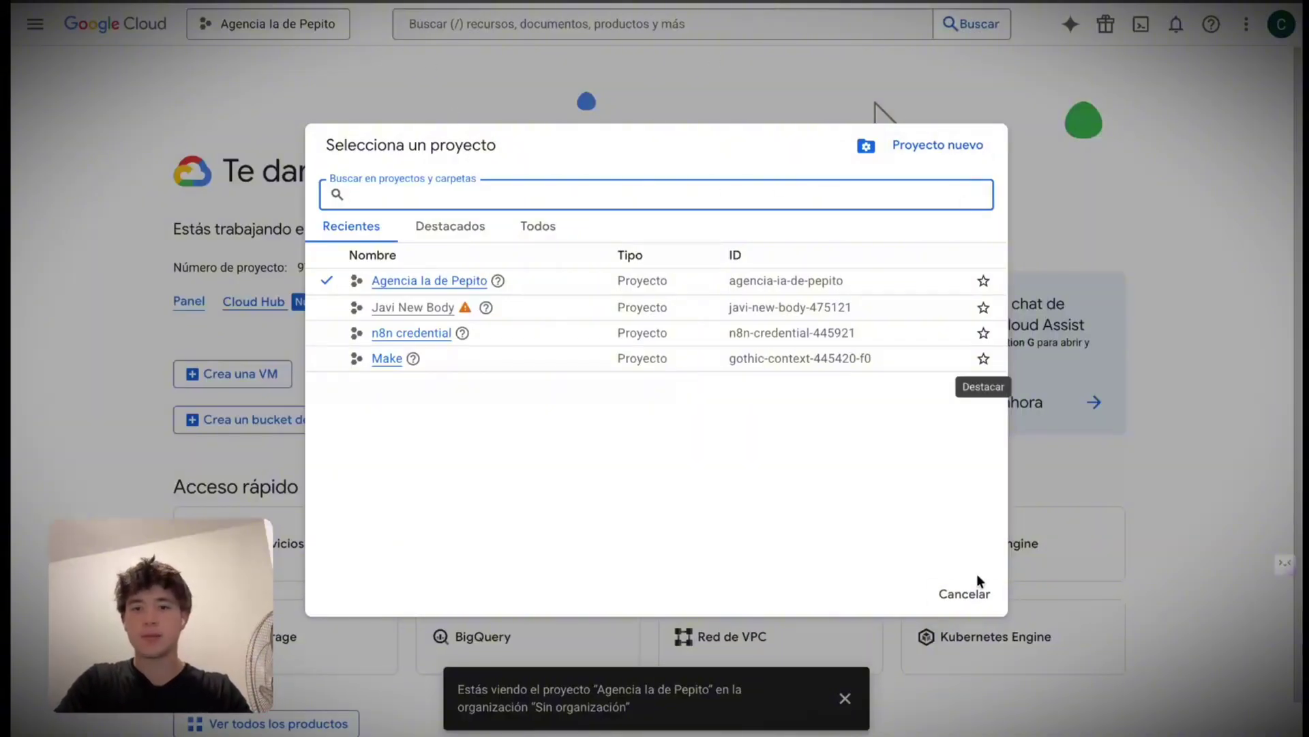
pyautogui.click(964, 593)
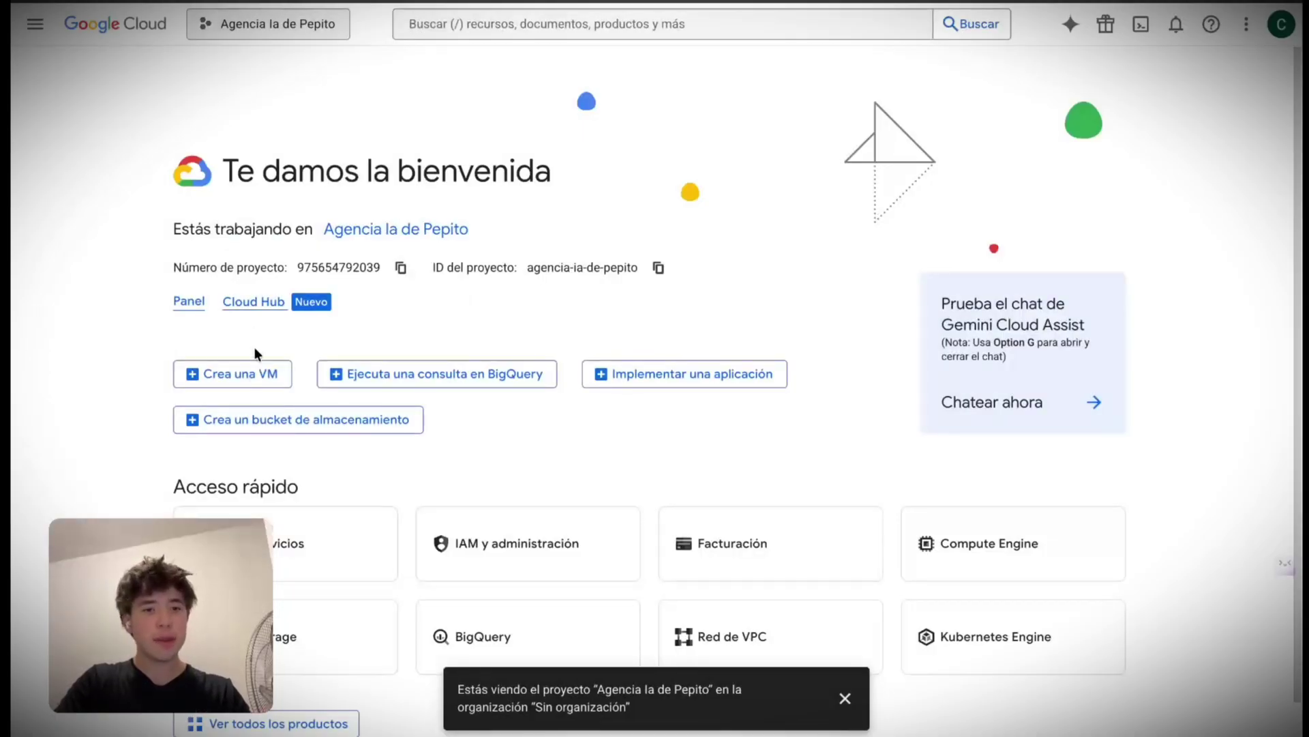
# Step: Open the API library for the Agencia Ia de Pepito project and search it for "Drive"
pyautogui.click(35, 24)
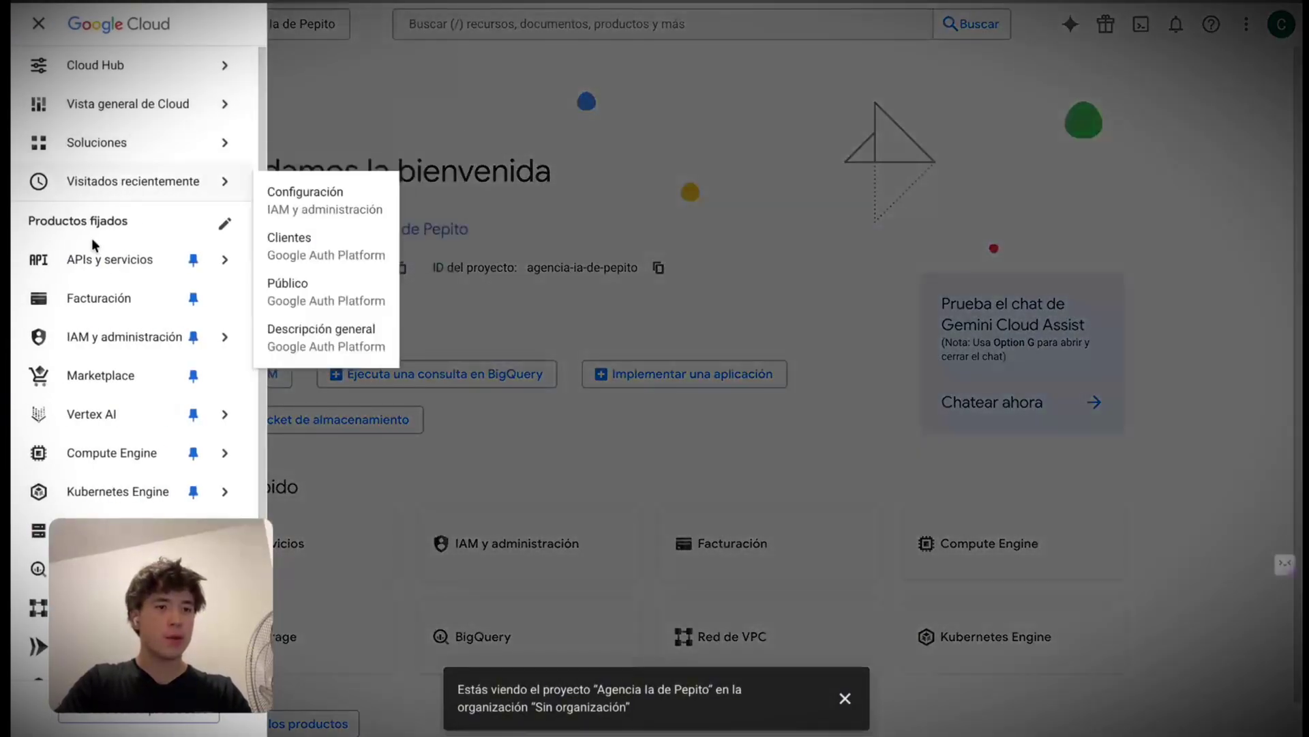
pyautogui.click(91, 266)
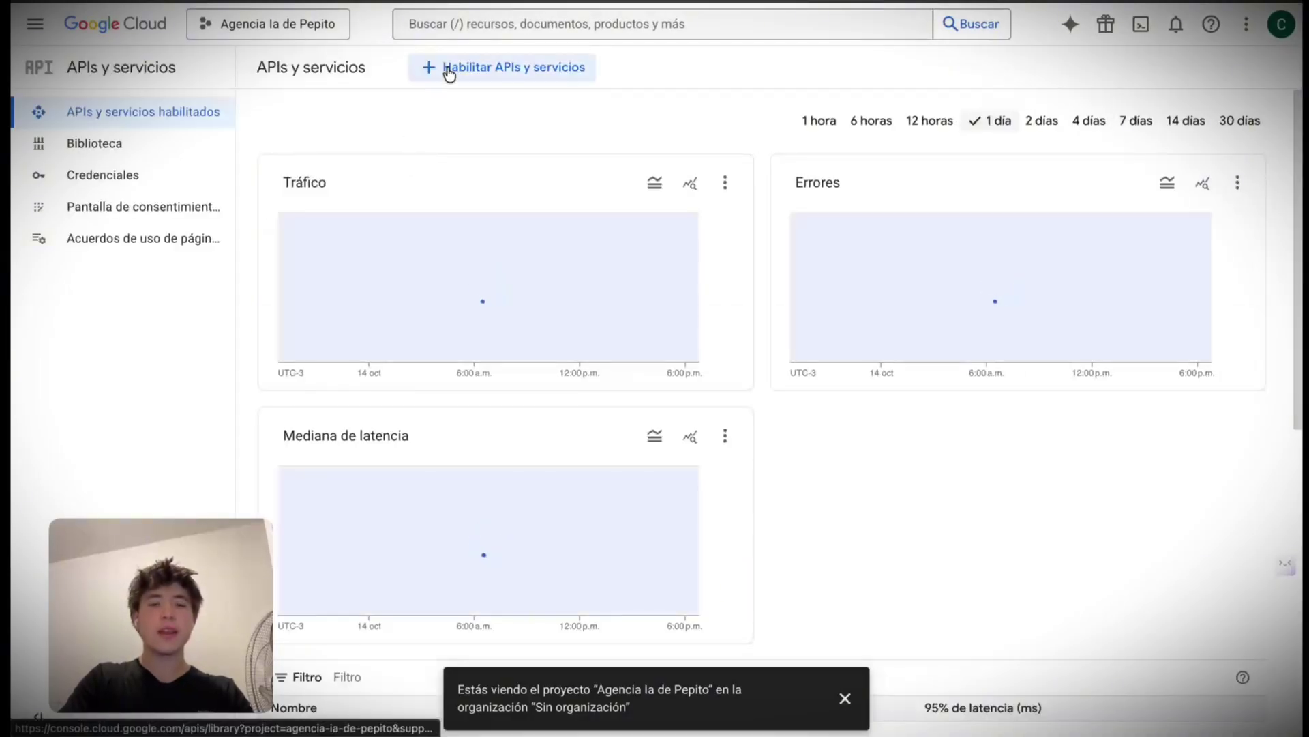
pyautogui.click(448, 71)
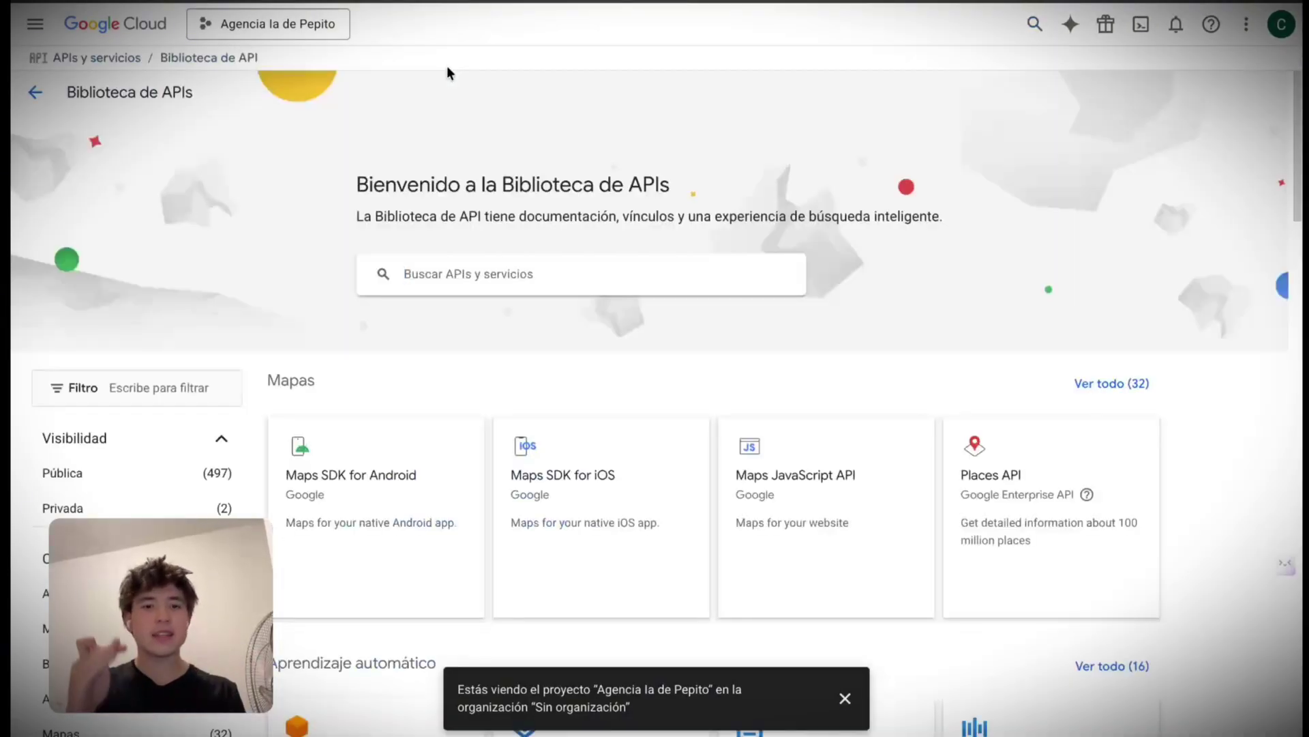
pyautogui.write('Drive')
pyautogui.press('Return')
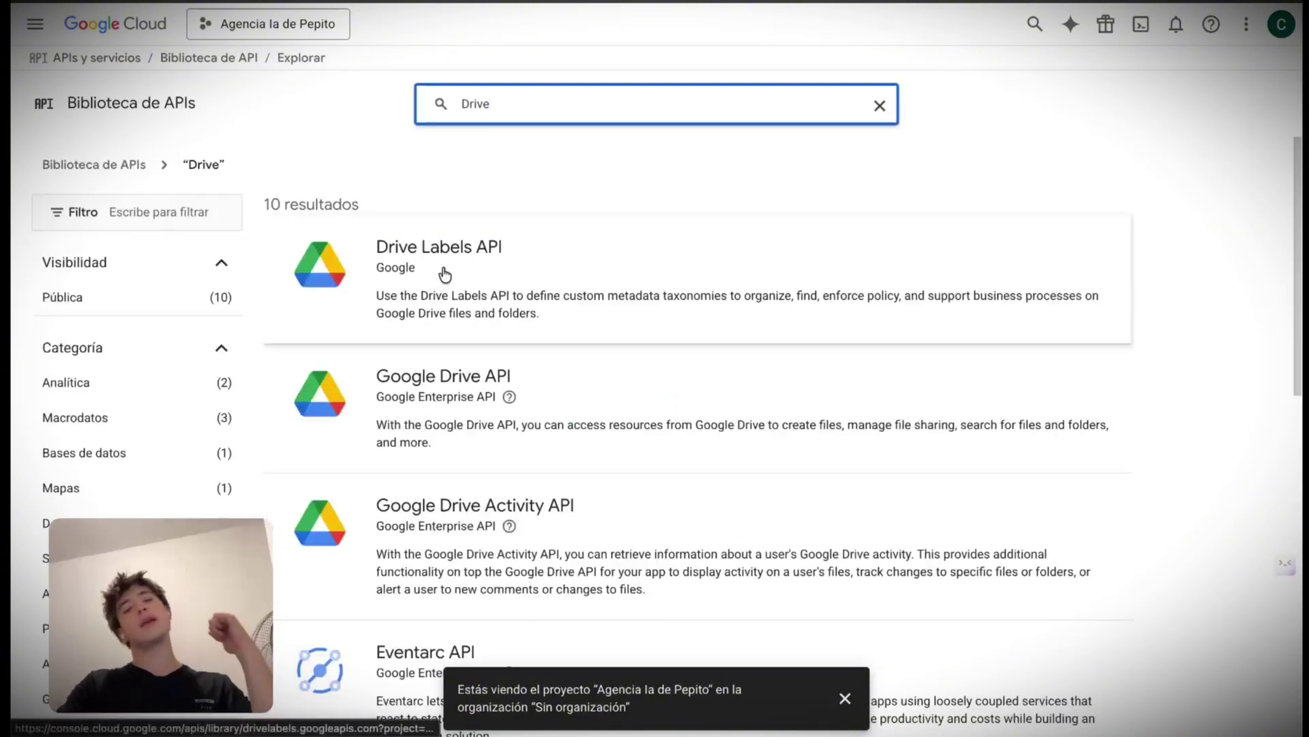
# Step: Enable the Google Drive API from the search results and dismiss the project notification
pyautogui.click(451, 267)
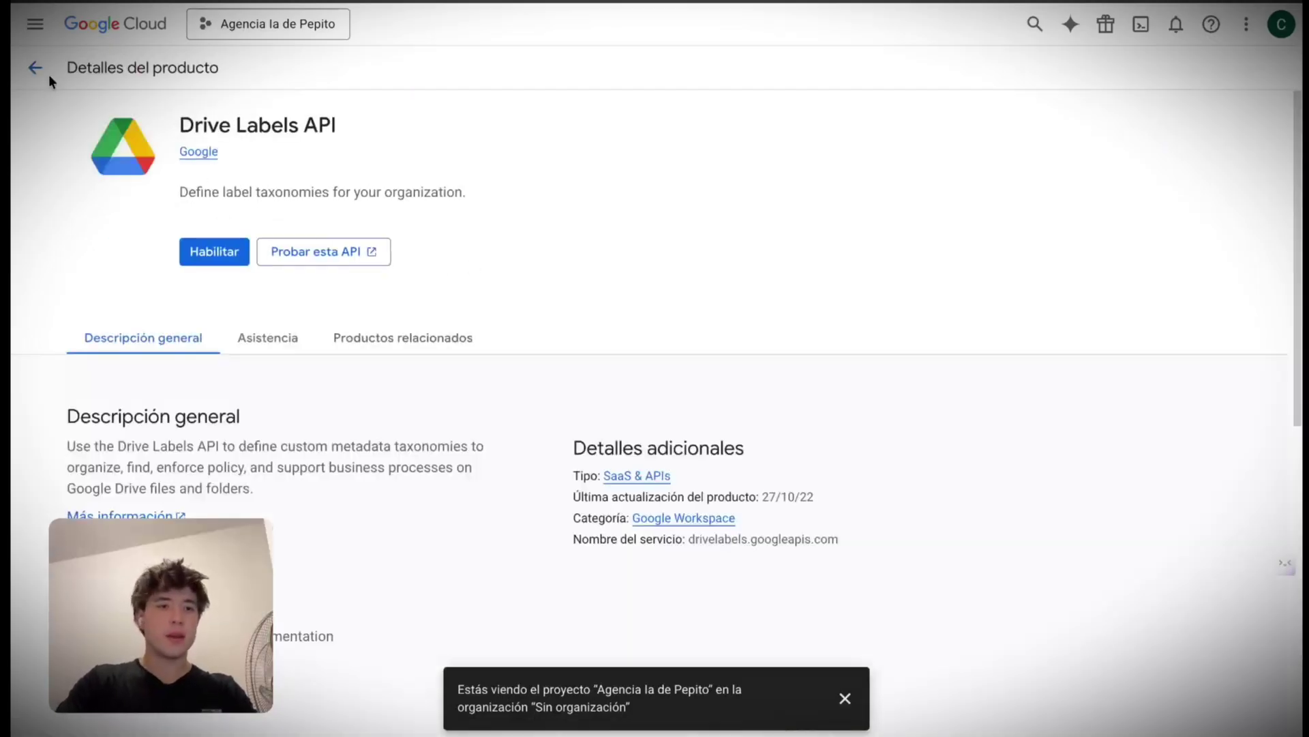
pyautogui.click(48, 76)
pyautogui.click(453, 386)
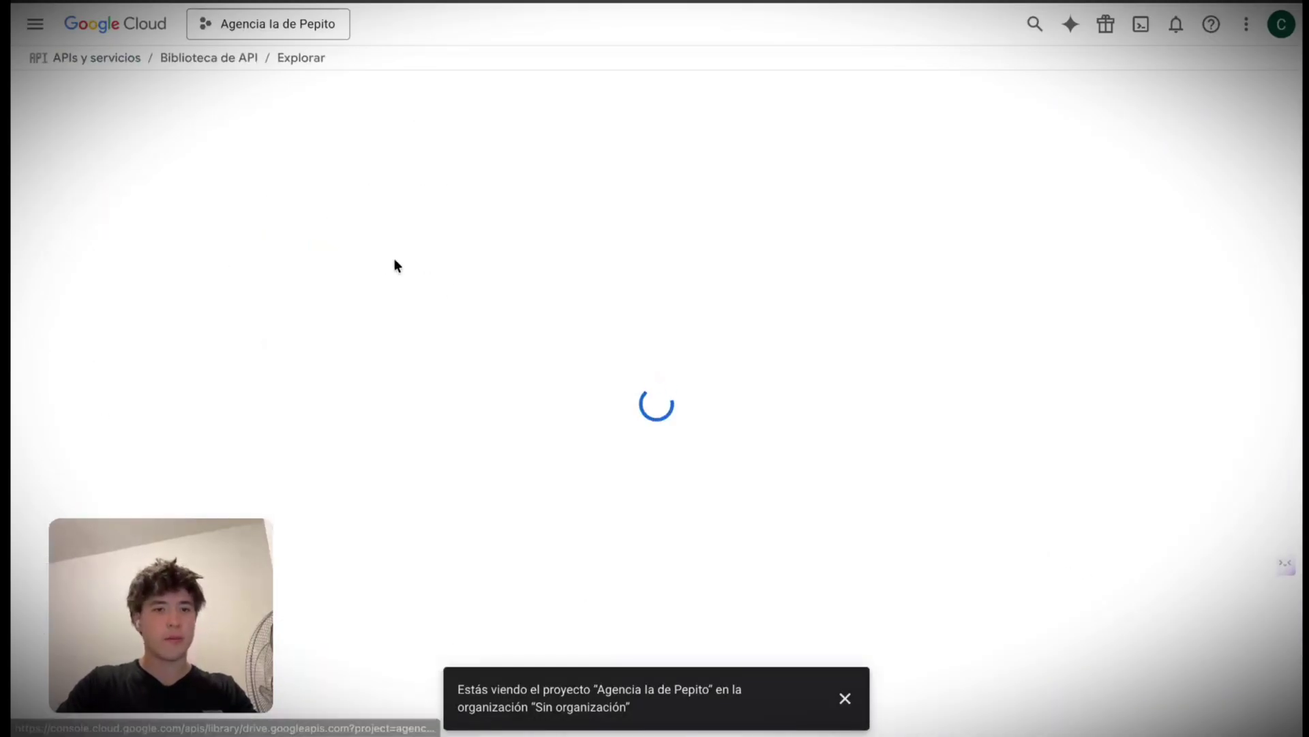
pyautogui.click(212, 250)
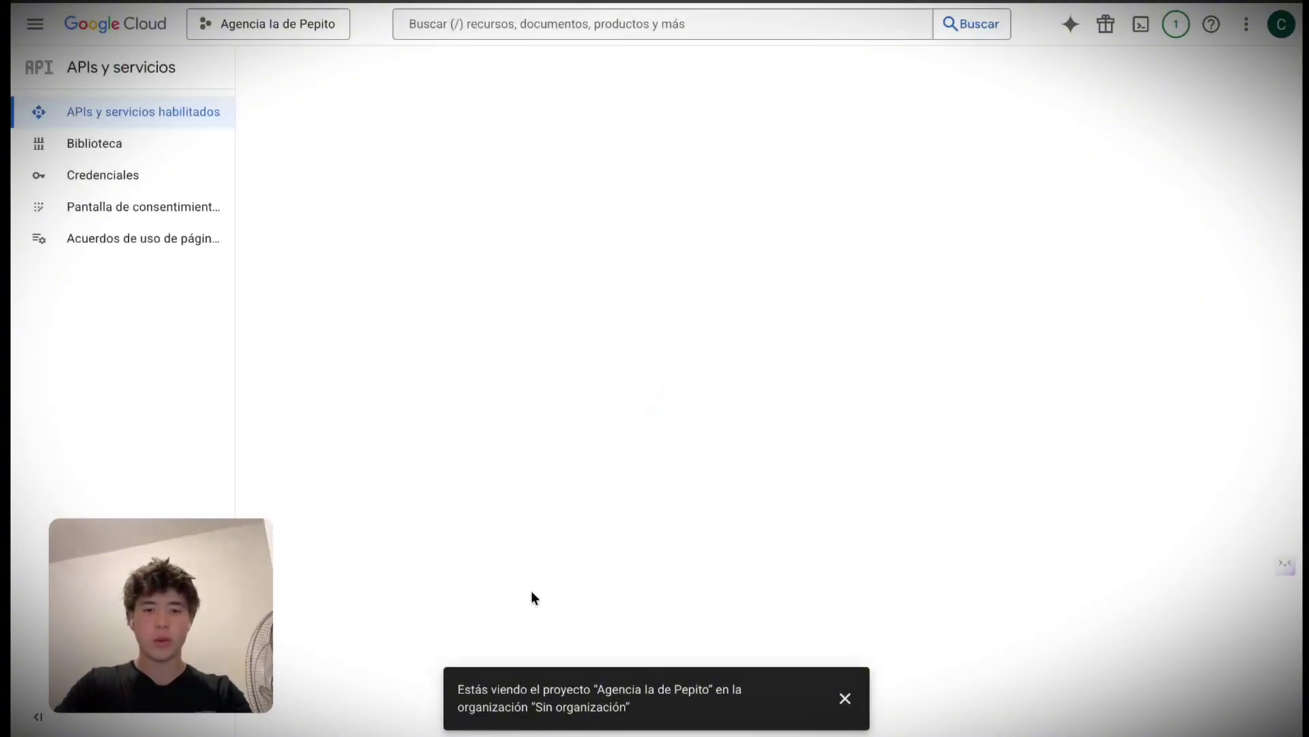
pyautogui.click(845, 698)
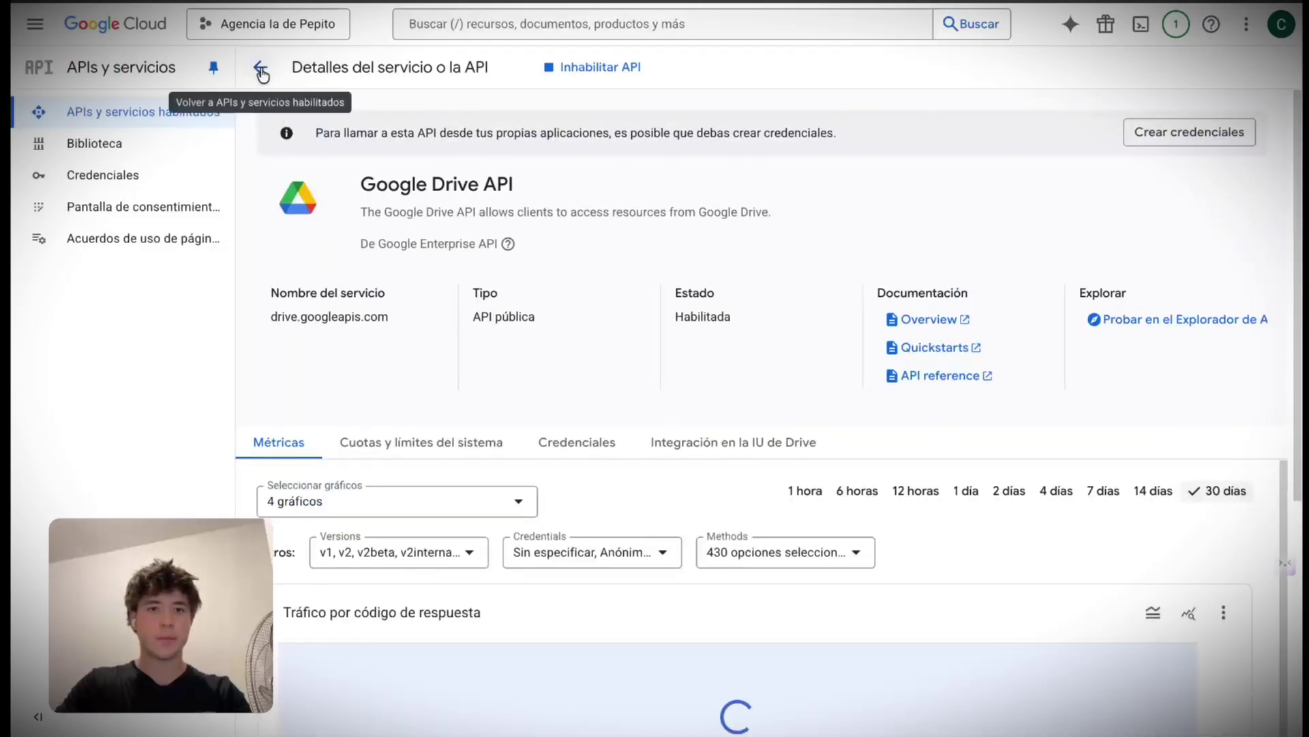
# Step: Search the API library for "Sheet" and enable the Google Sheets API
pyautogui.click(261, 69)
pyautogui.click(491, 68)
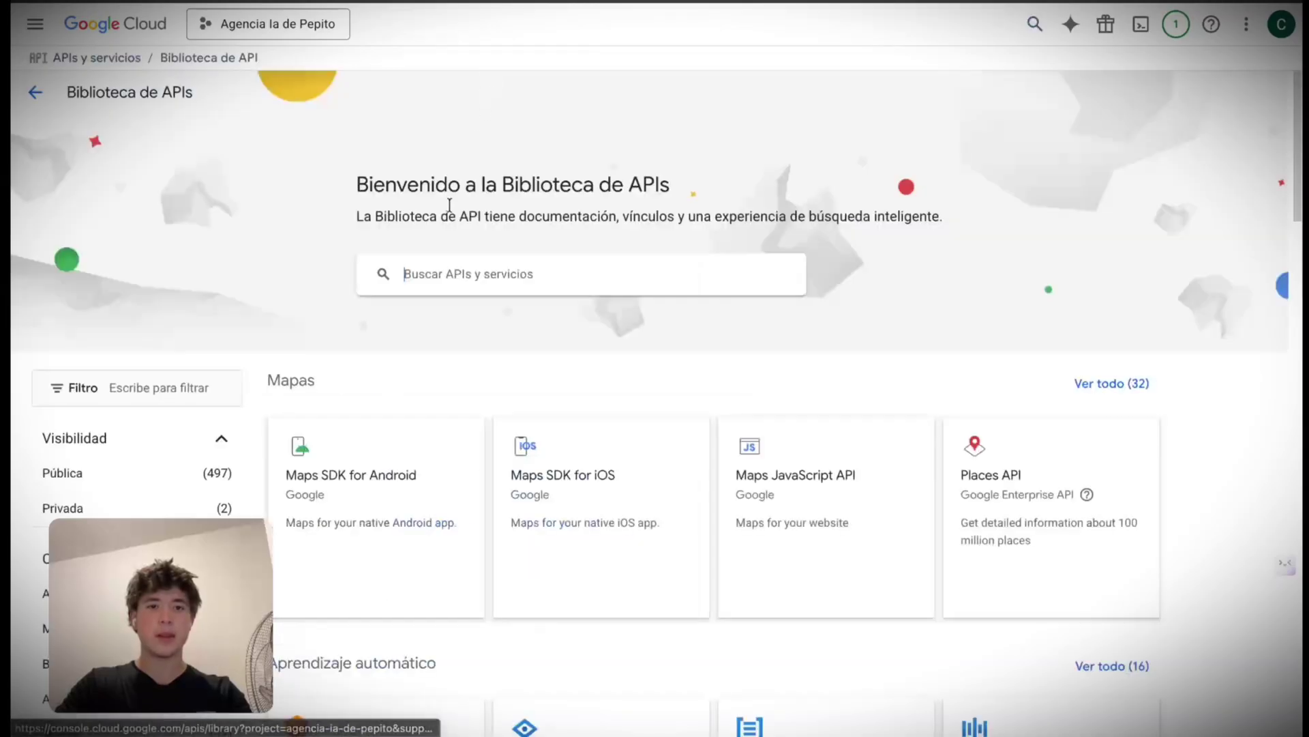
pyautogui.write('Sheet')
pyautogui.press('Return')
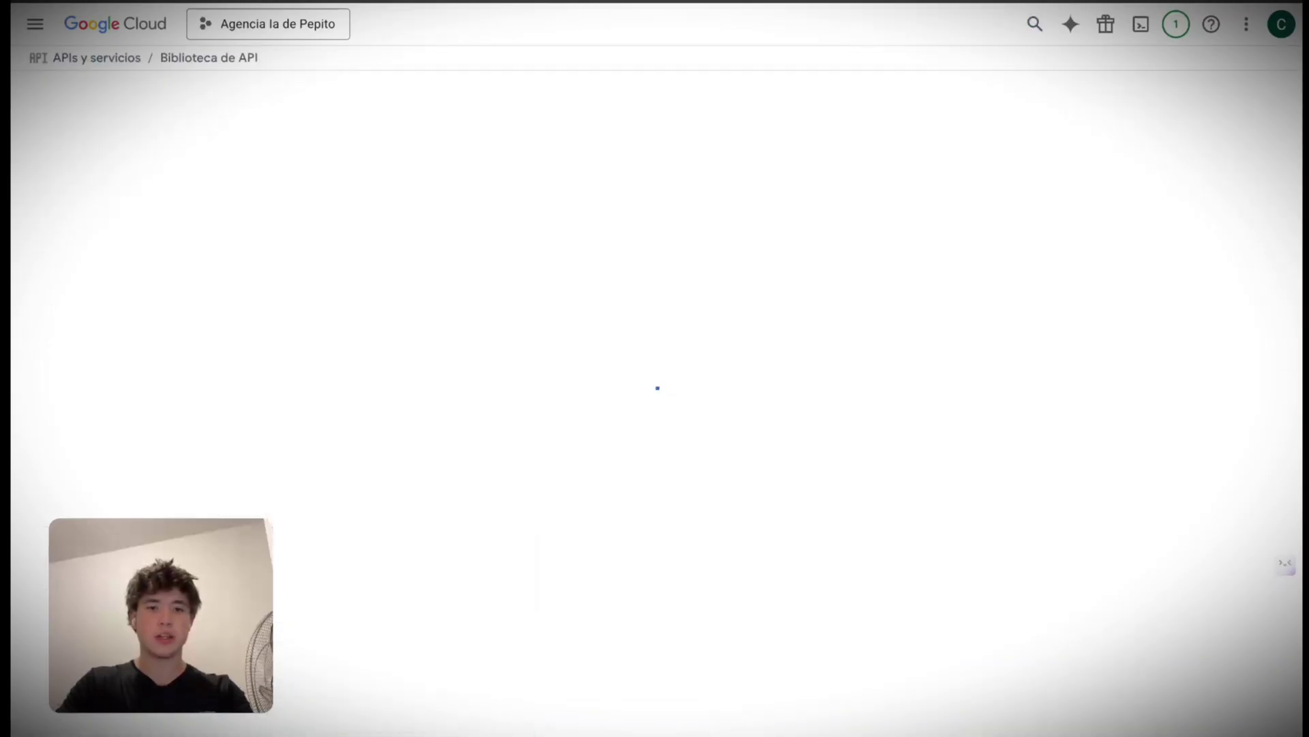
pyautogui.click(432, 254)
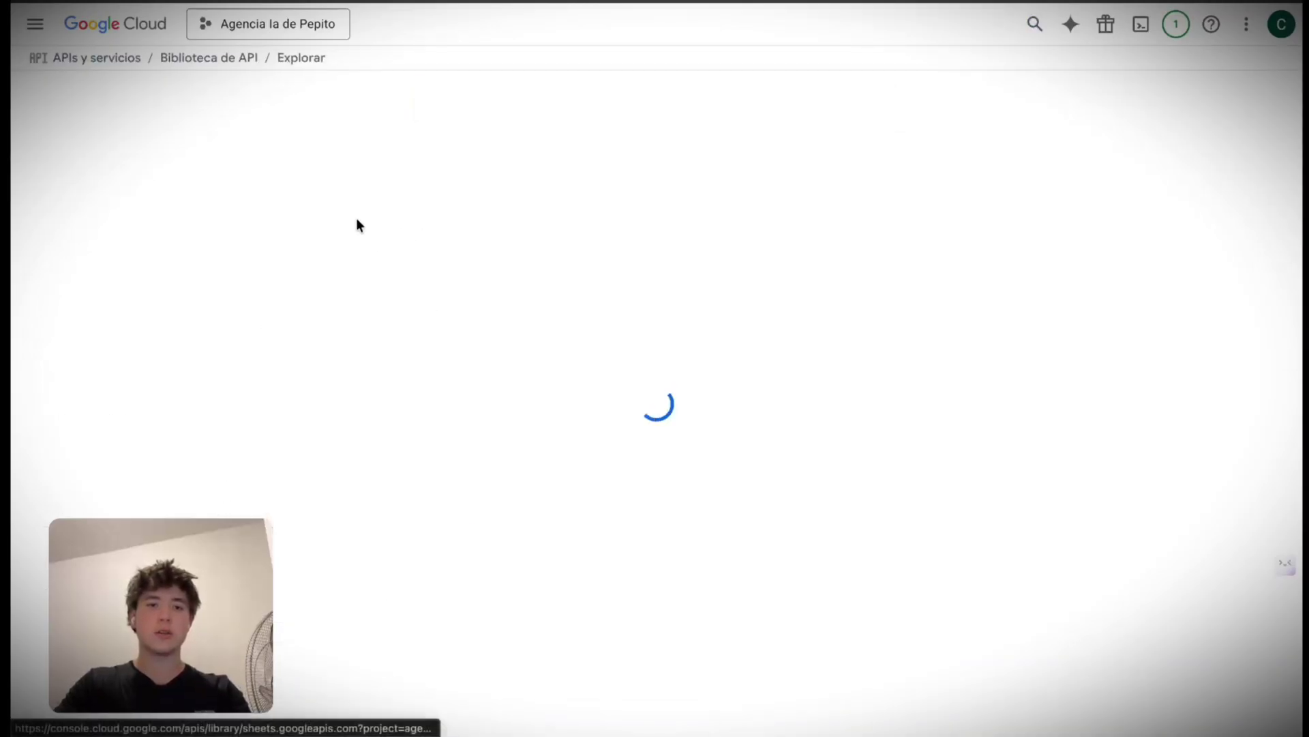
pyautogui.click(216, 247)
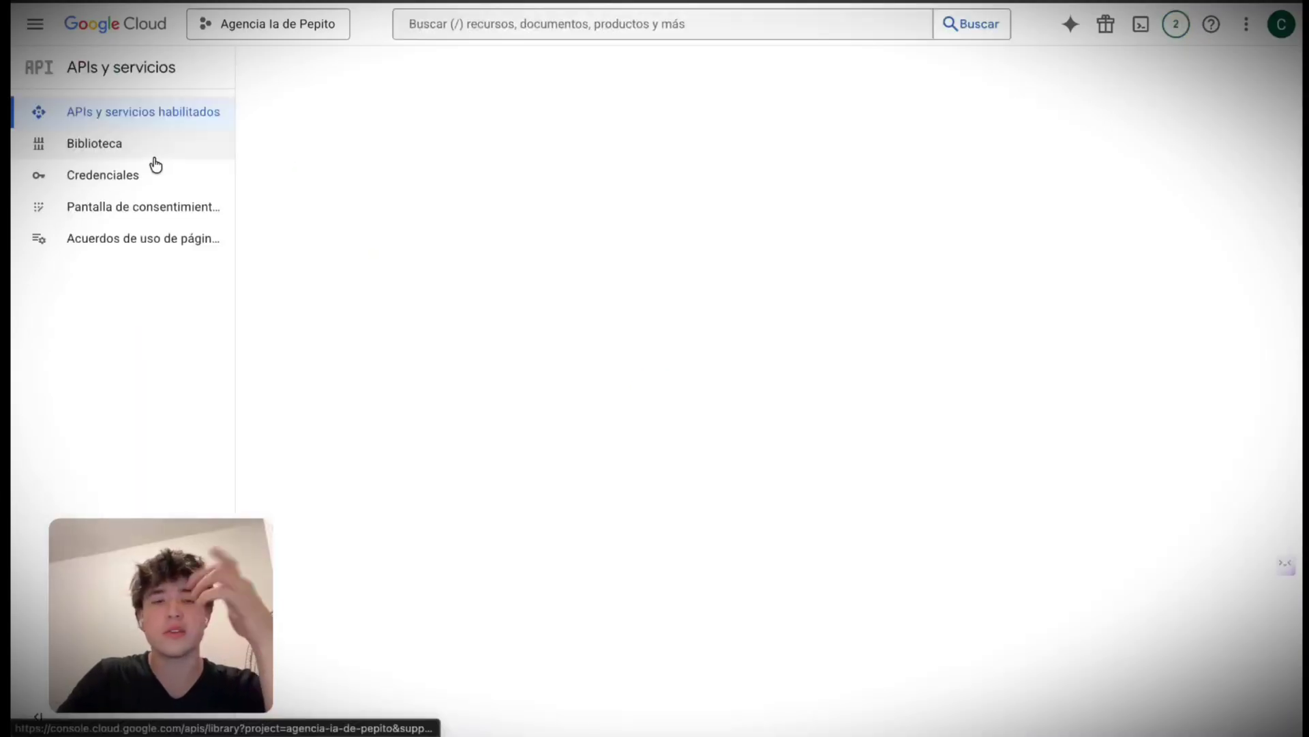
# Step: Search the API library for "Youtu" and look through the available YouTube APIs
pyautogui.click(258, 69)
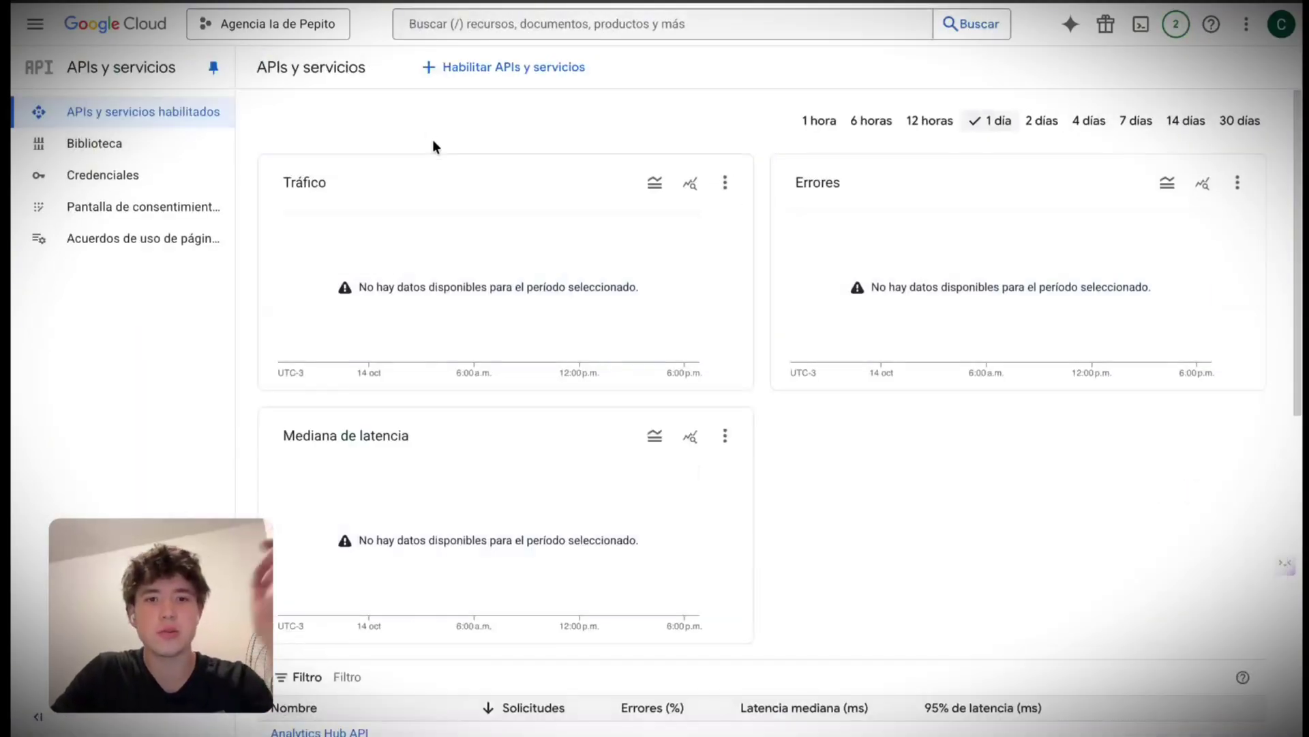
pyautogui.click(453, 71)
pyautogui.click(709, 276)
pyautogui.write('Youtu')
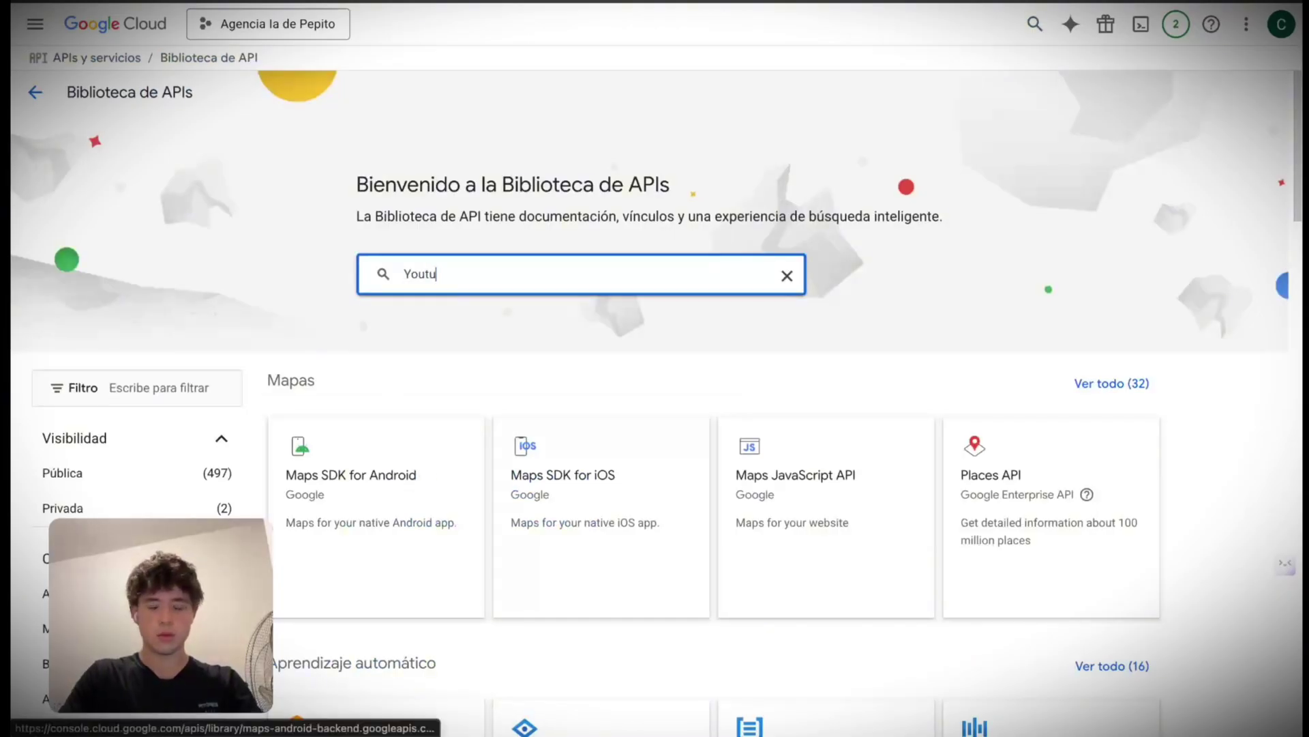
pyautogui.press('Return')
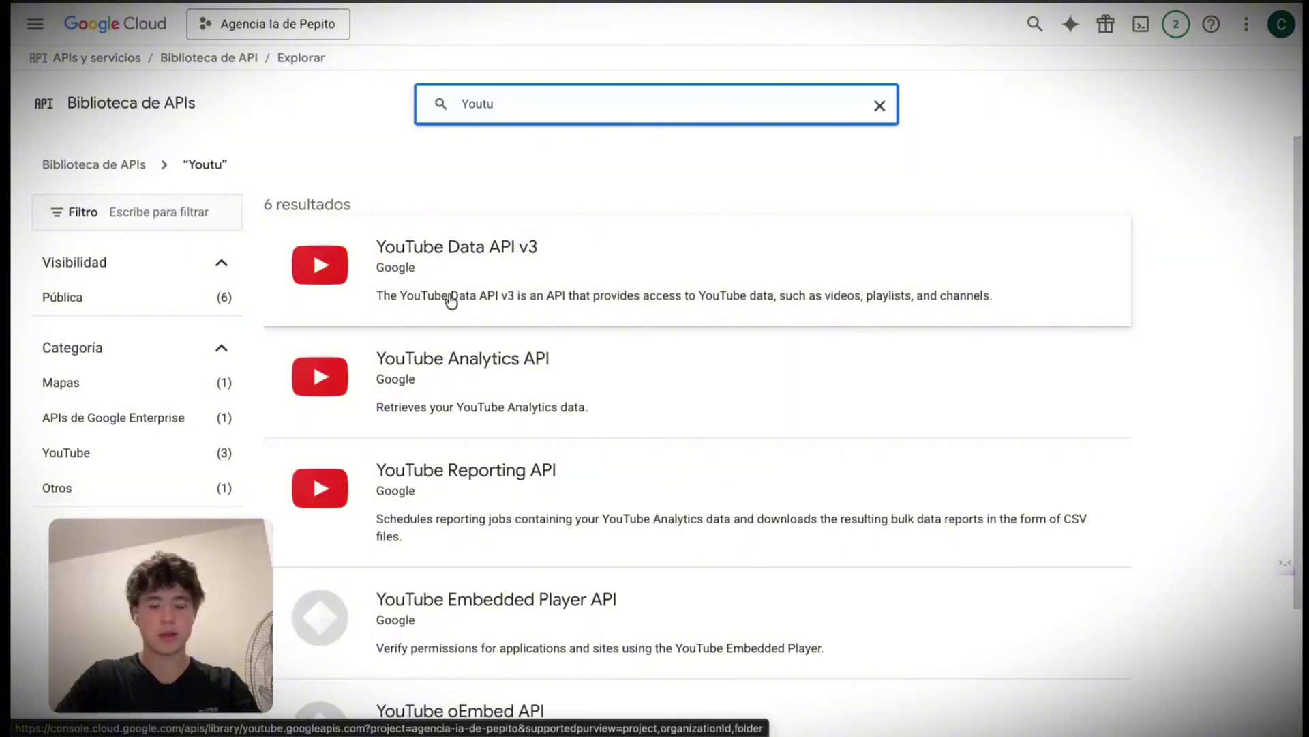
pyautogui.scroll(-3, 448, 295)
pyautogui.scroll(3, 448, 296)
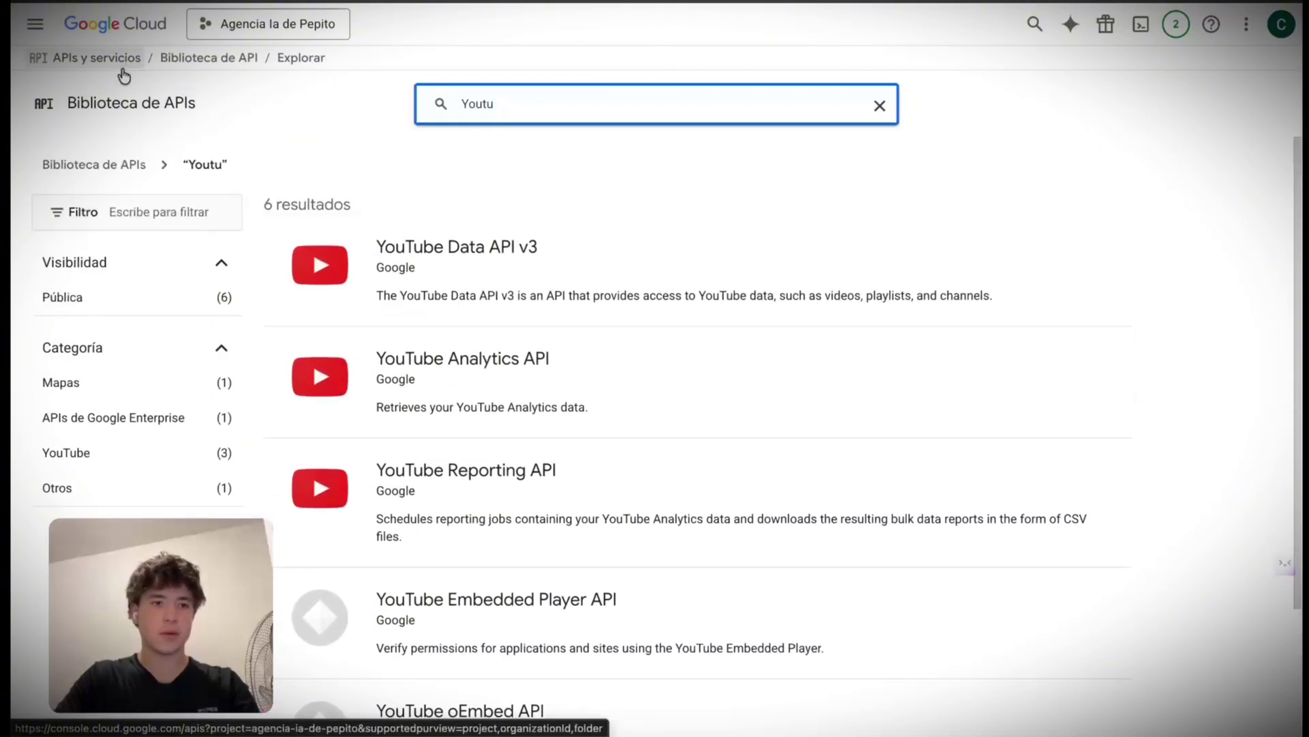
# Step: Open the project's OAuth consent screen and begin the Google Auth Platform configuration
pyautogui.click(31, 30)
pyautogui.moveTo(126, 330)
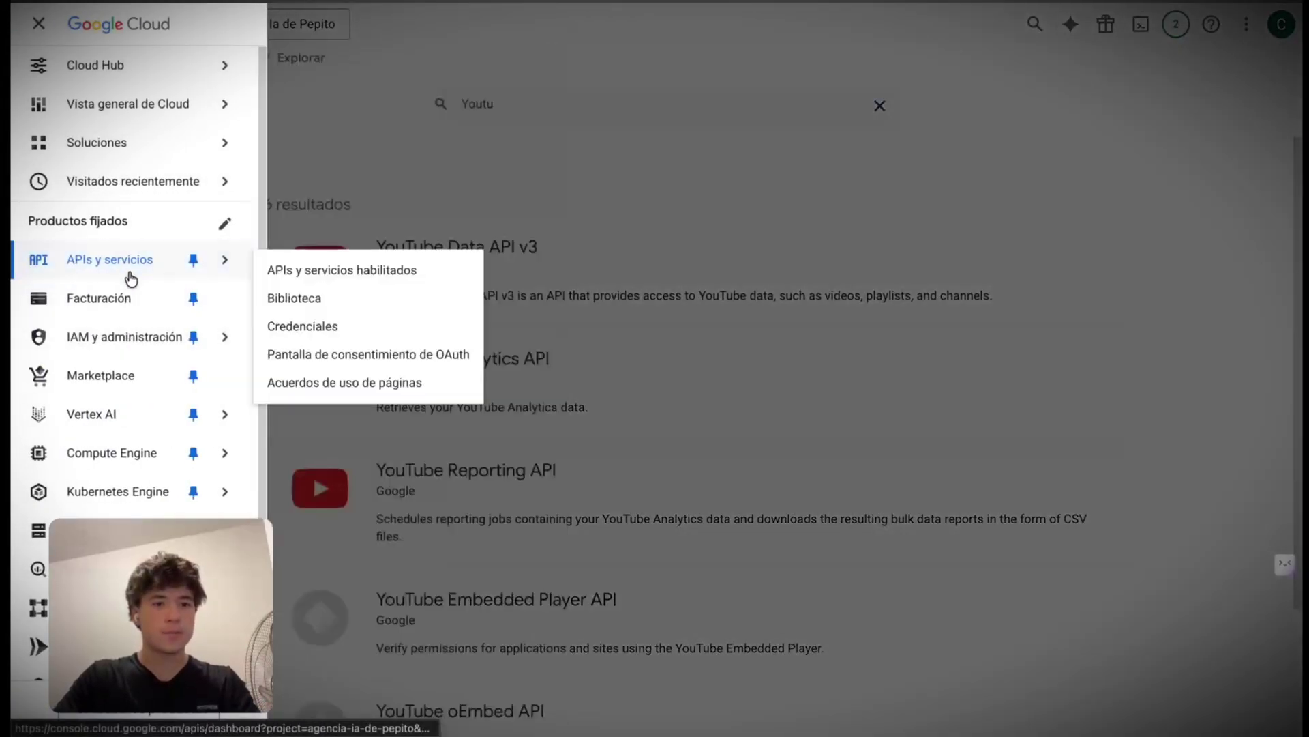
pyautogui.click(131, 275)
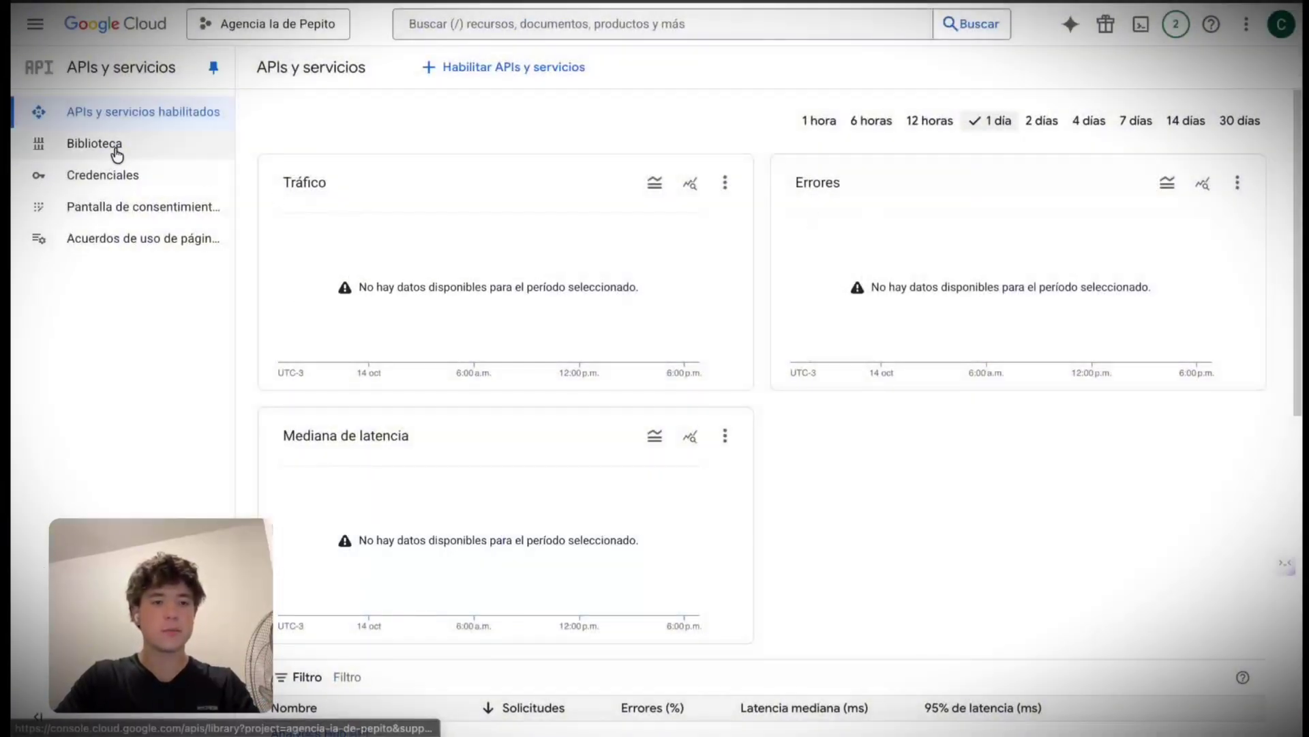
pyautogui.click(120, 212)
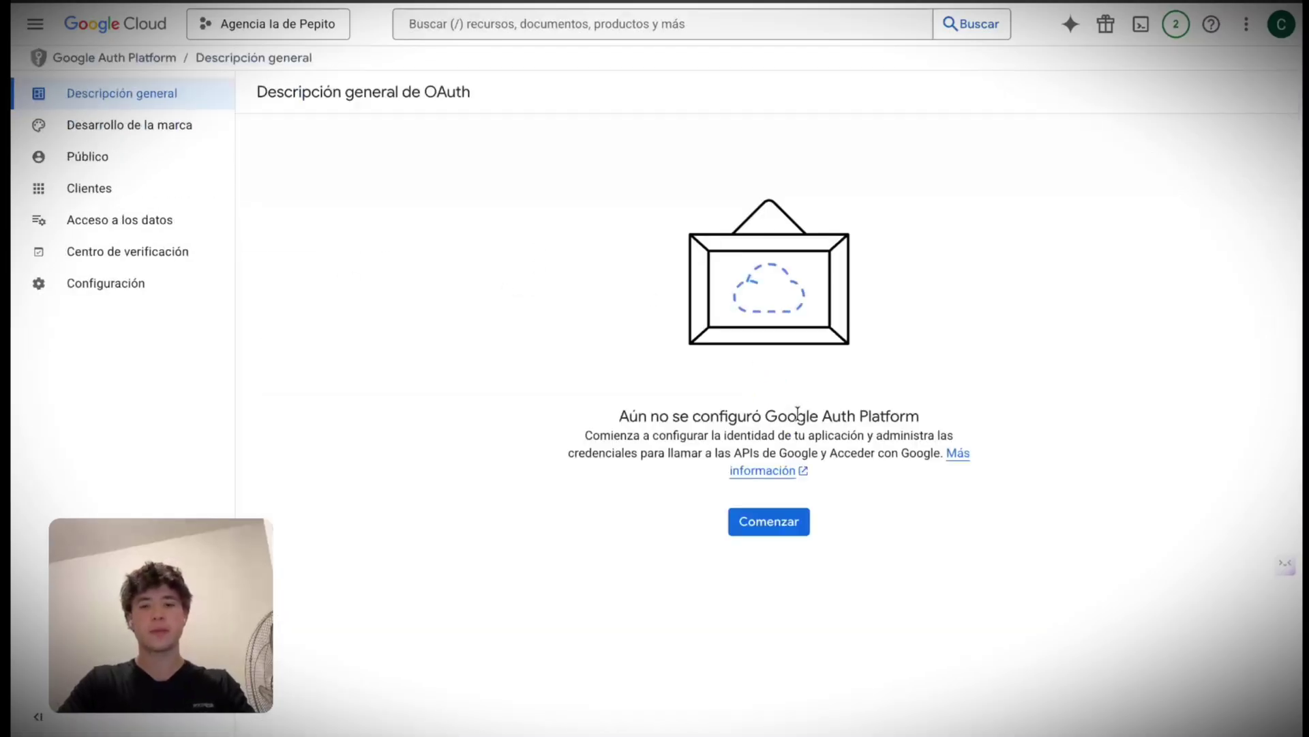
pyautogui.click(745, 531)
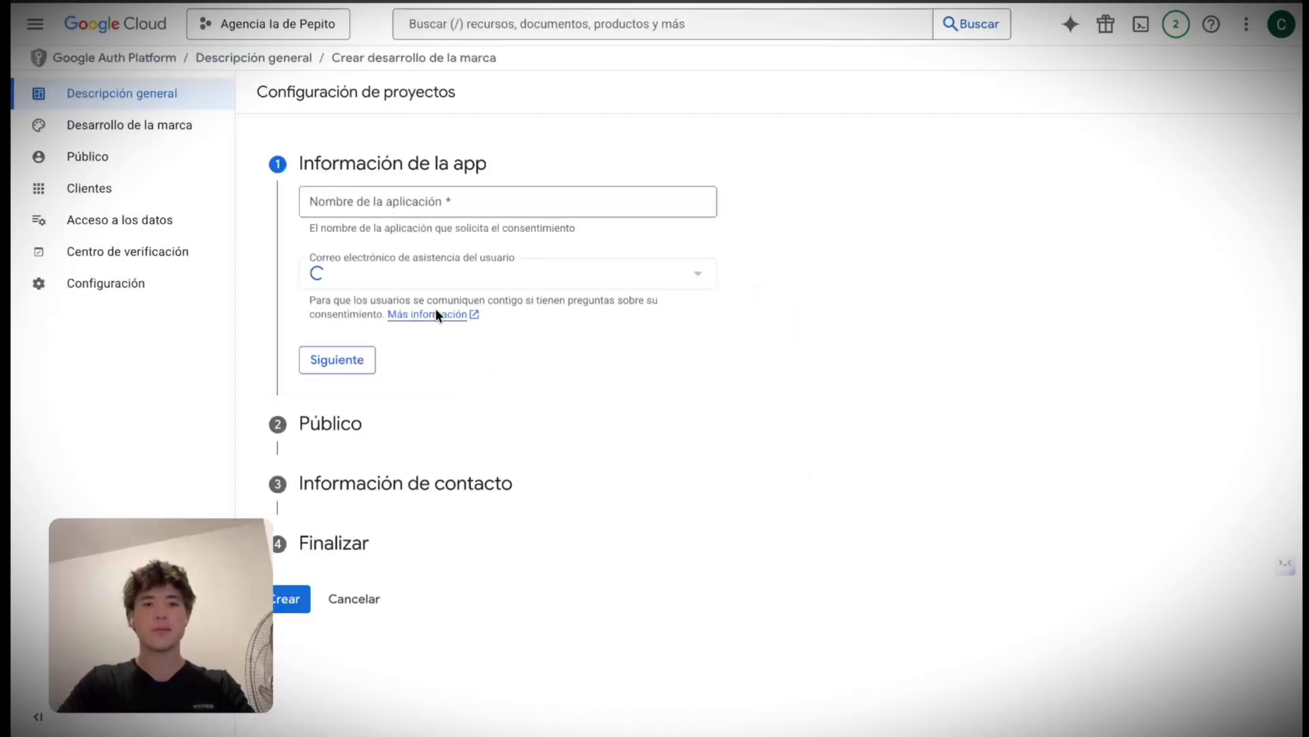
# Step: Name the application "IA de Peipito la mejor agencia", choose the user support email, and continue to the audience settings
pyautogui.click(415, 215)
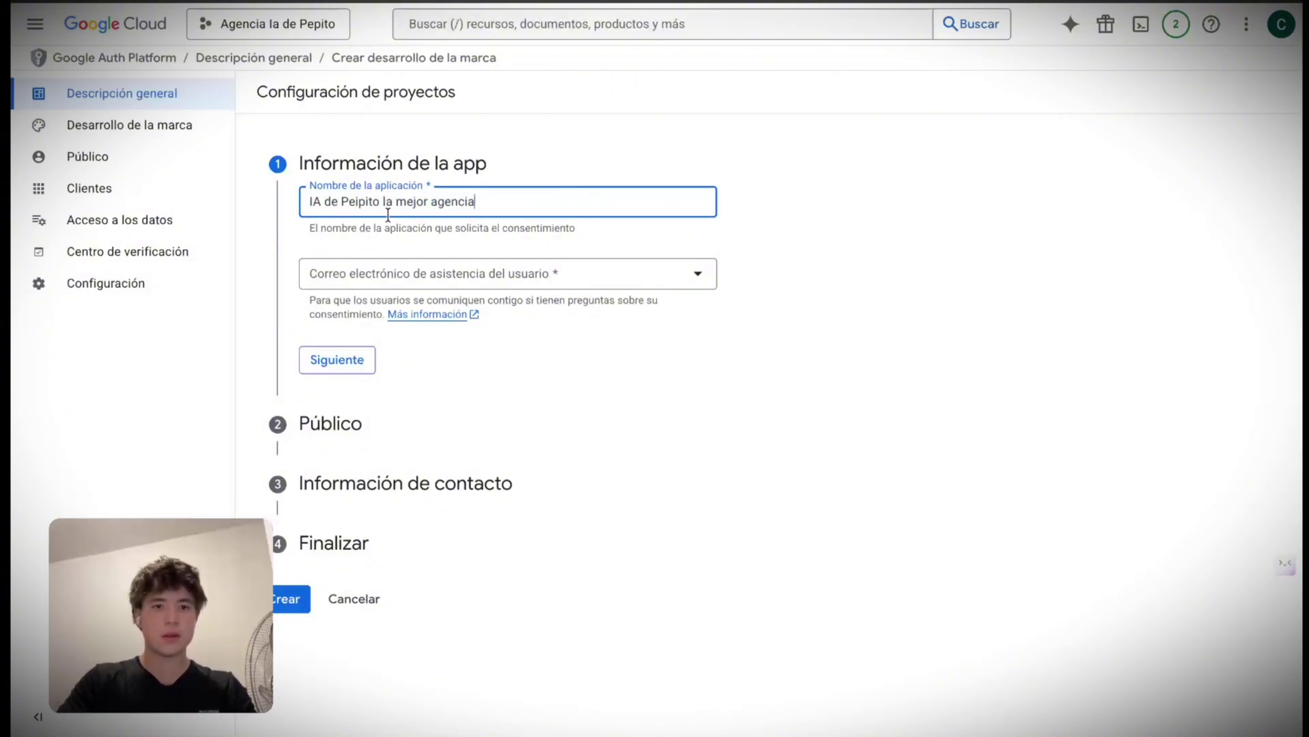
pyautogui.write('IA de Peipito la mejor agencia')
pyautogui.click(382, 274)
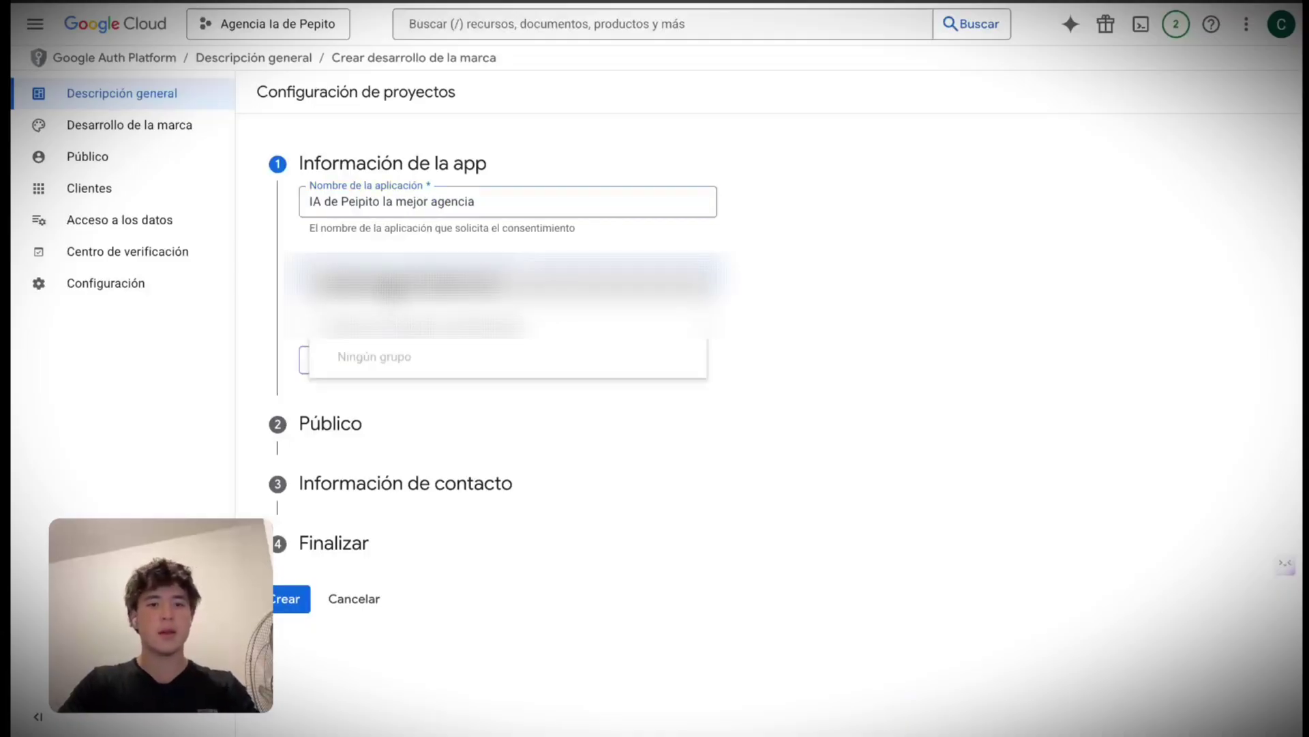
pyautogui.click(390, 281)
pyautogui.click(333, 355)
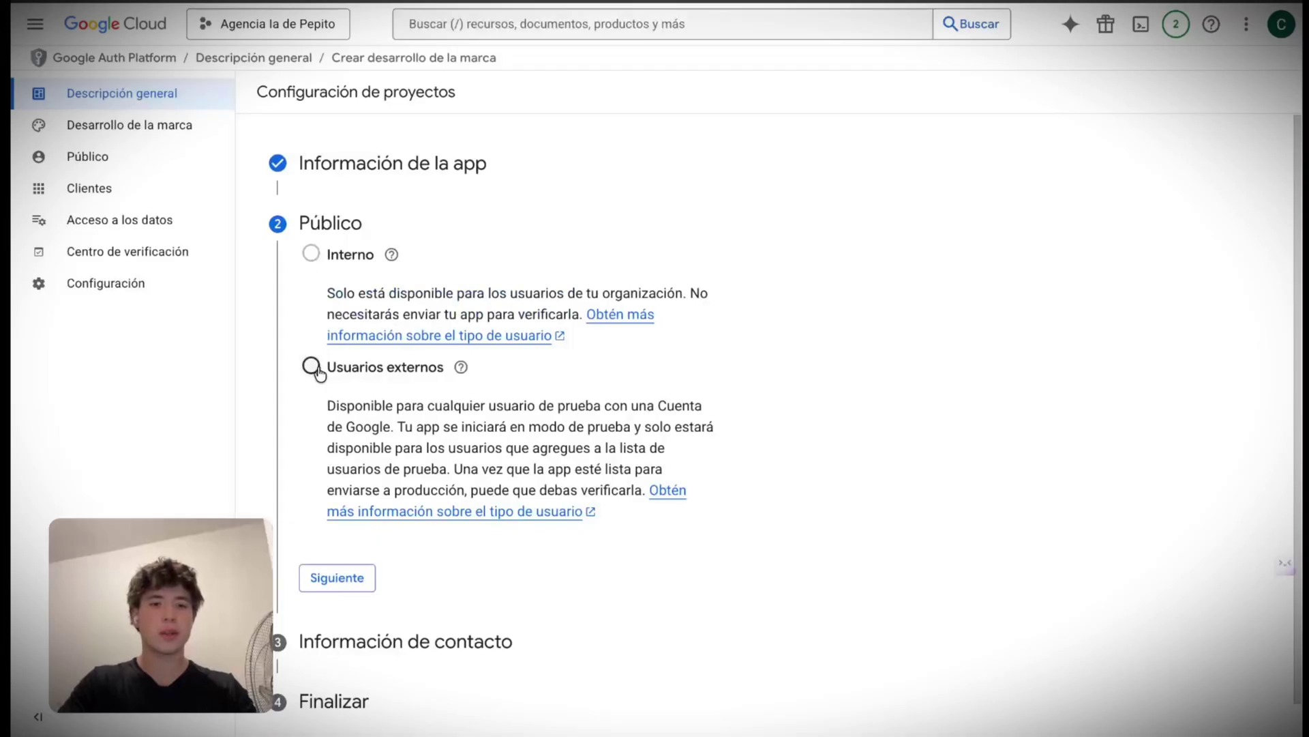
# Step: Set the audience to external users ("Usuarios externos") and enter the contact email address in the contact information
pyautogui.click(314, 369)
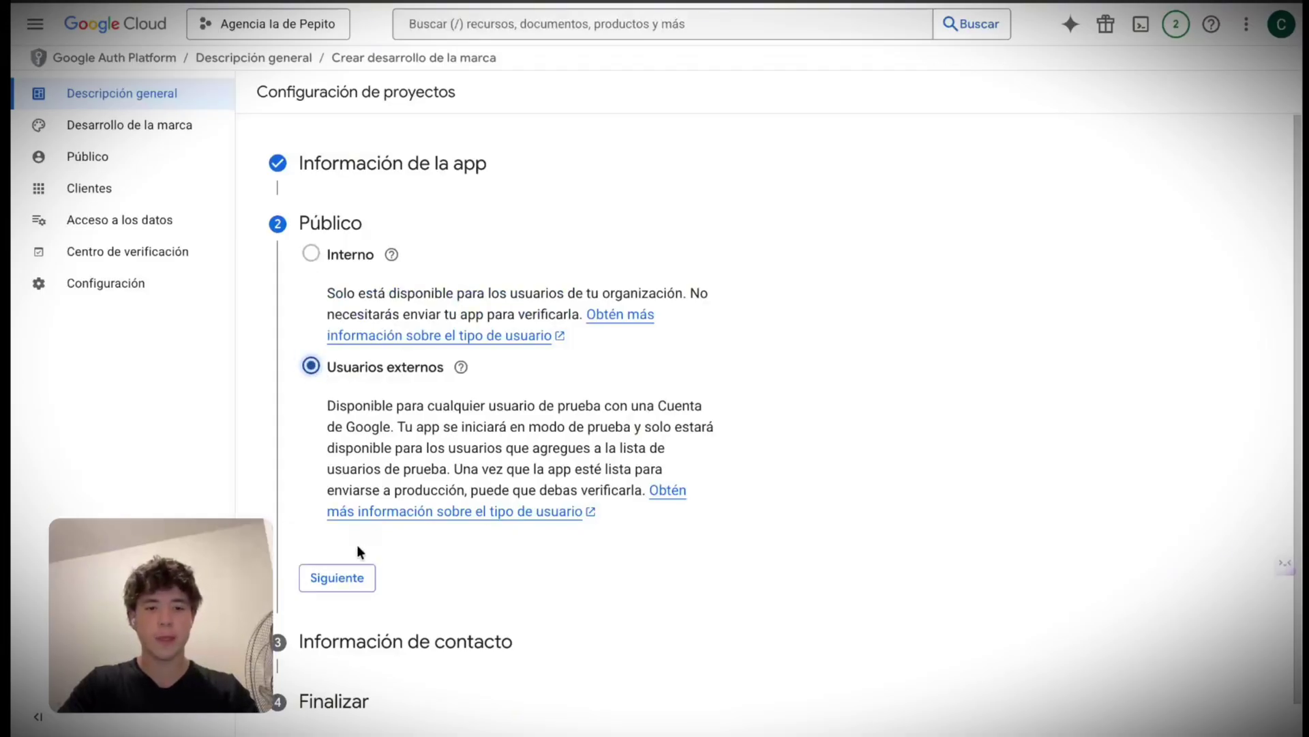
pyautogui.click(354, 575)
pyautogui.click(353, 330)
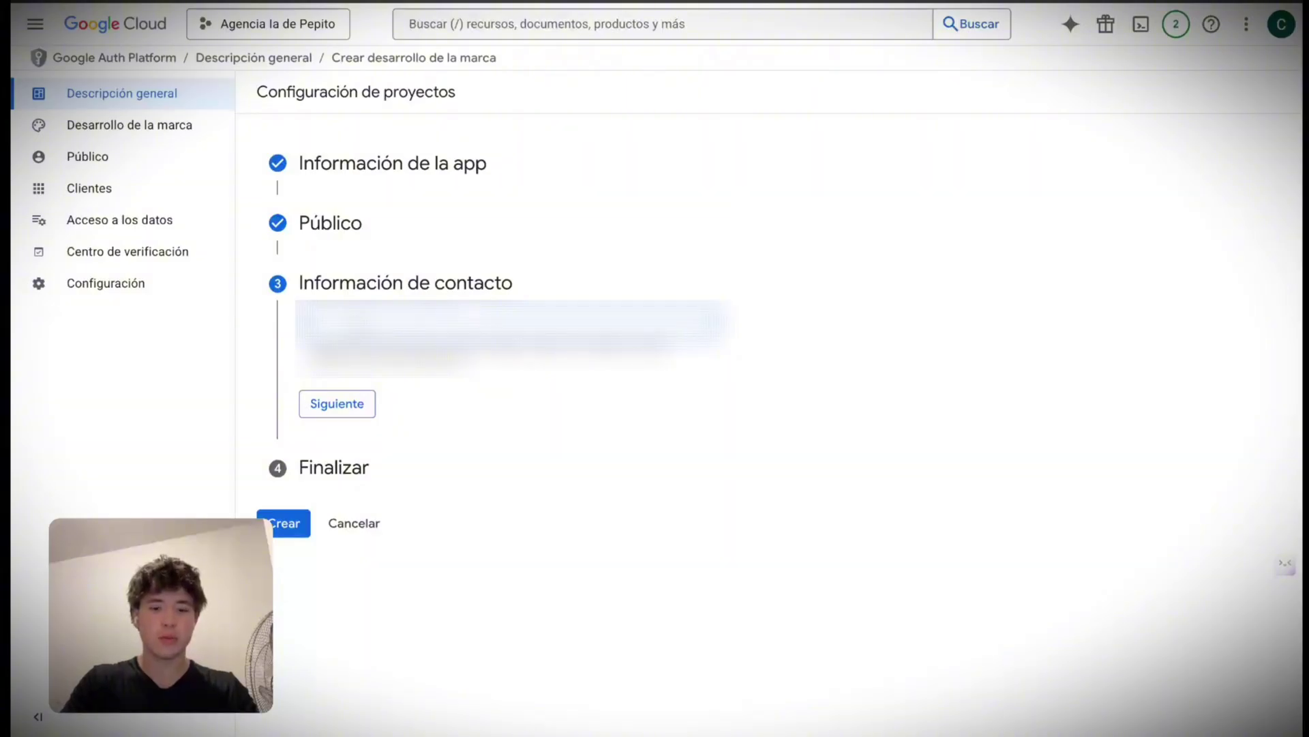
pyautogui.write('????')
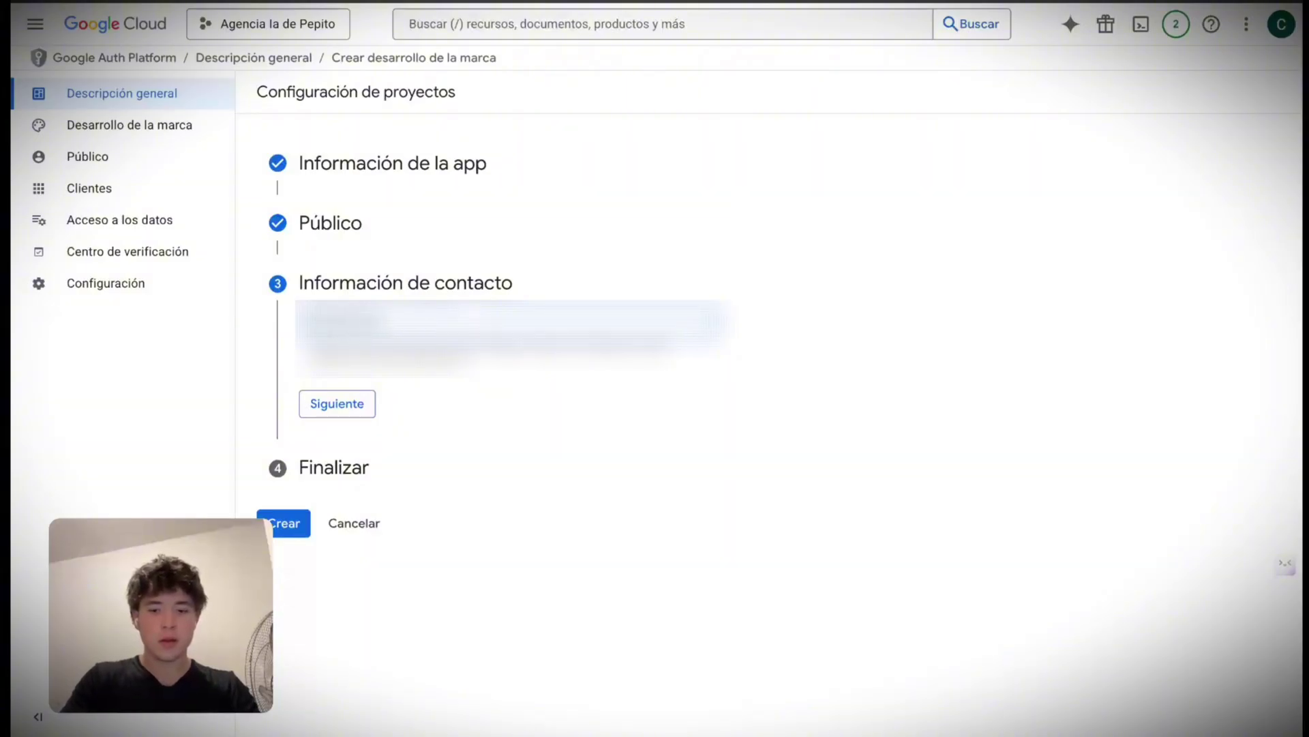
pyautogui.write('????????????')
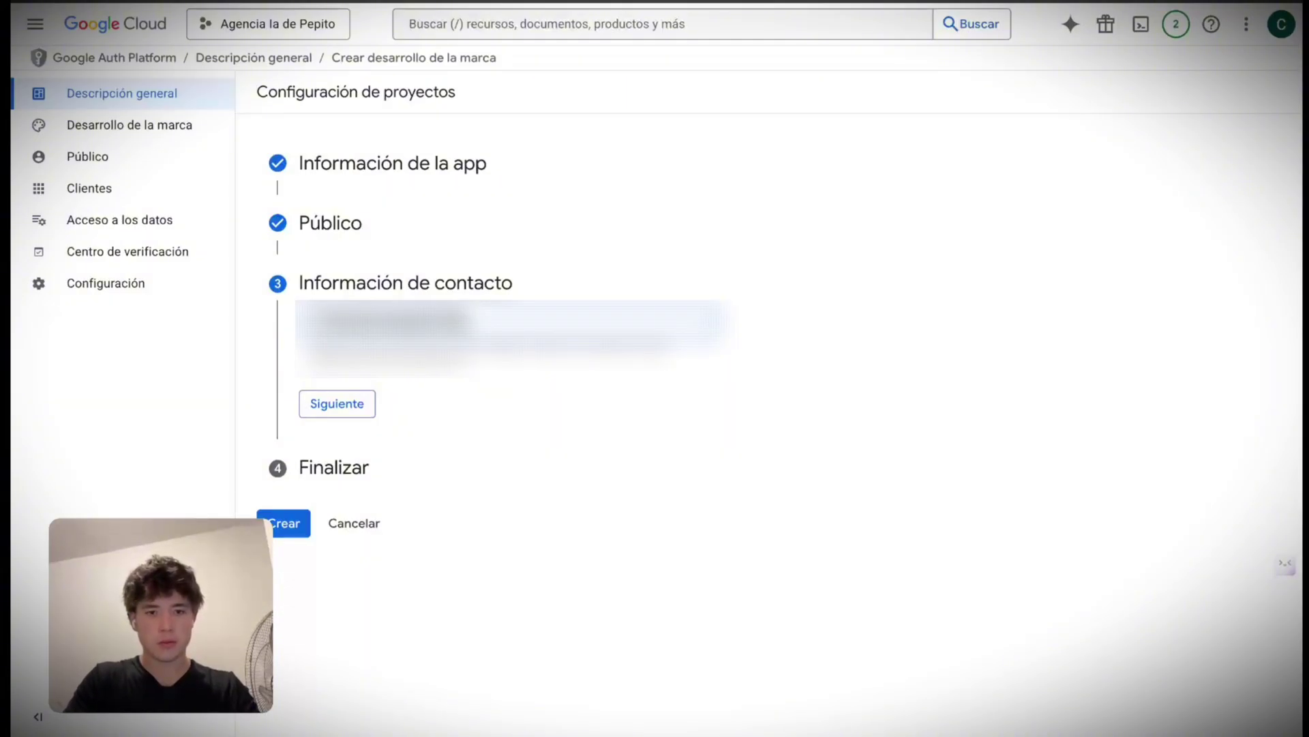
pyautogui.press('Return')
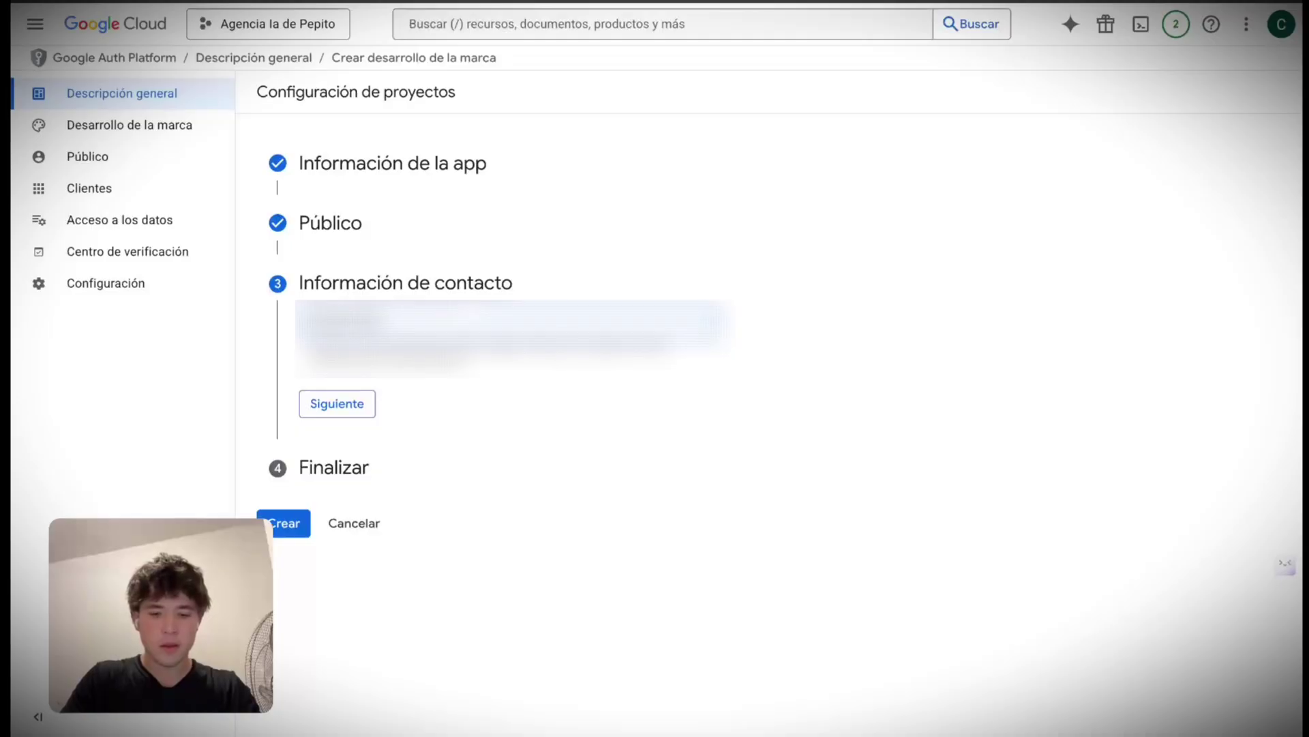
pyautogui.write('????')
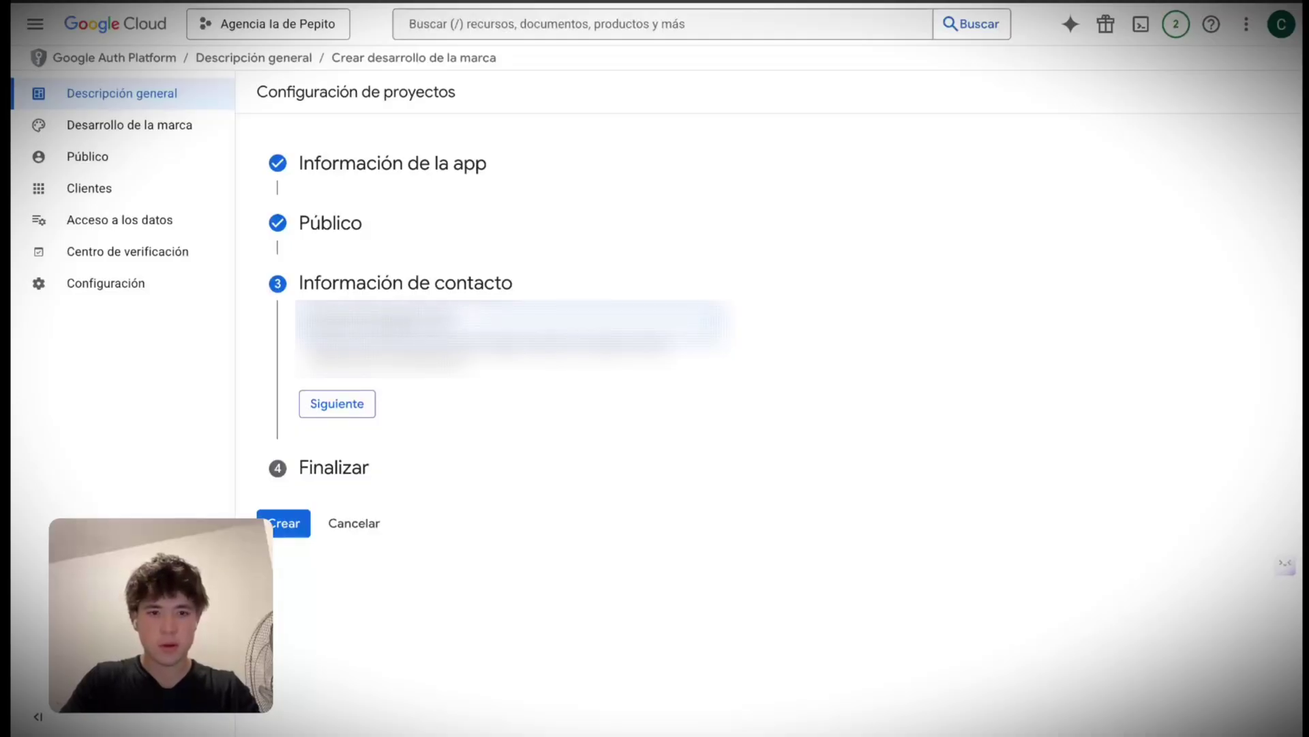
pyautogui.click(337, 403)
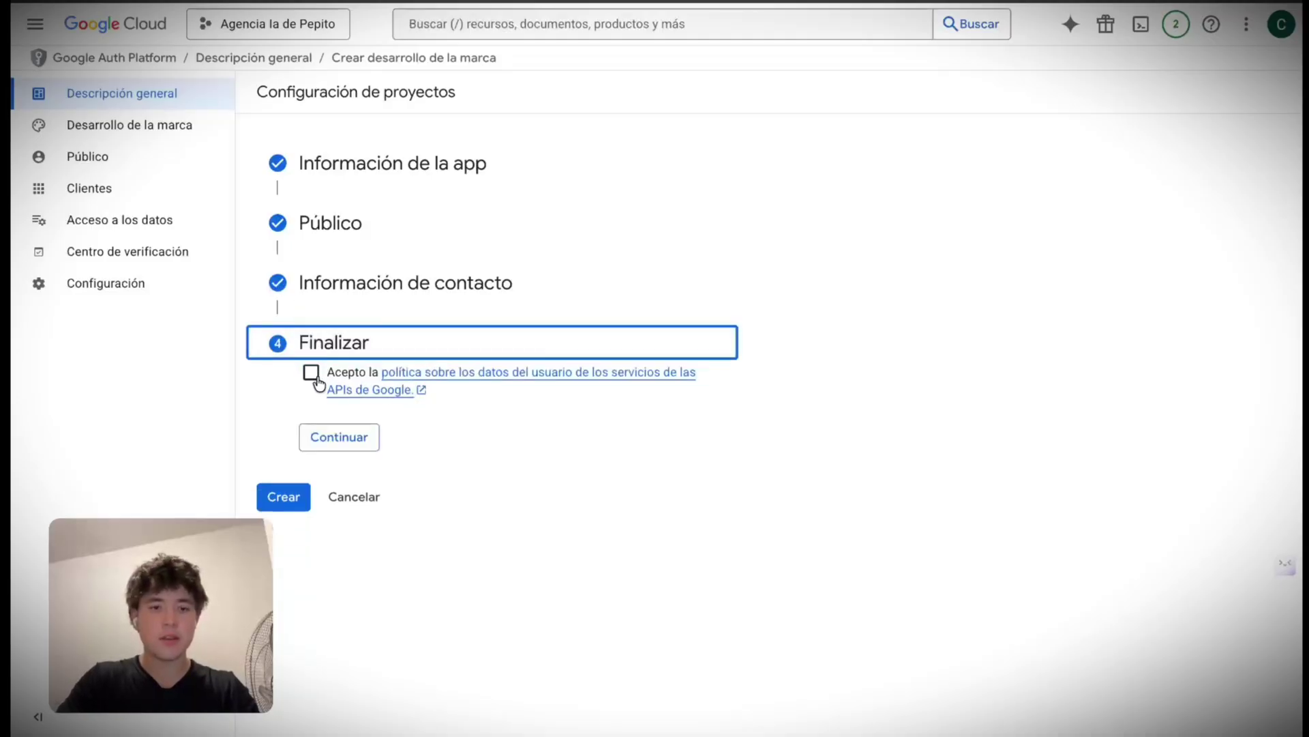
# Step: Accept the Google API services user data policy and create the OAuth configuration
pyautogui.click(311, 373)
pyautogui.click(323, 440)
pyautogui.click(292, 402)
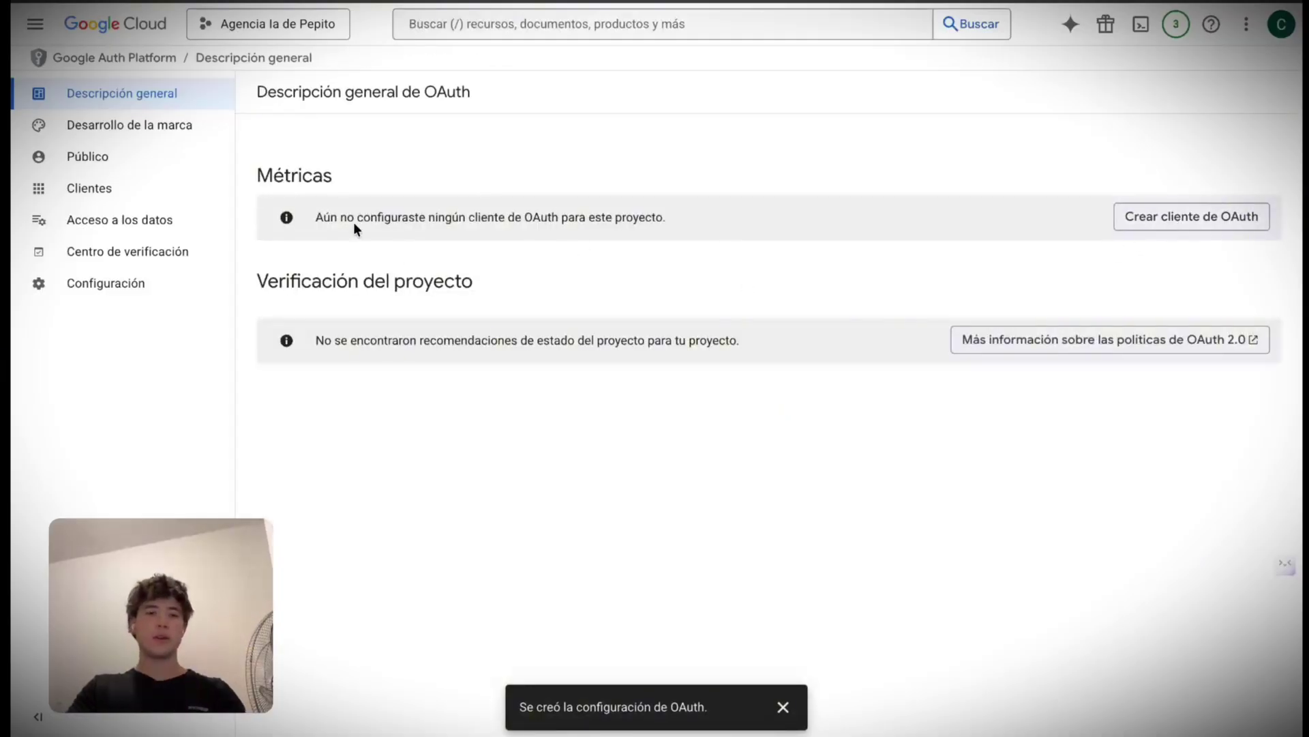
# Step: Start a new OAuth client with the application type "Aplicación web" and name it "n8n"
pyautogui.moveTo(338, 218); pyautogui.dragTo(620, 230)
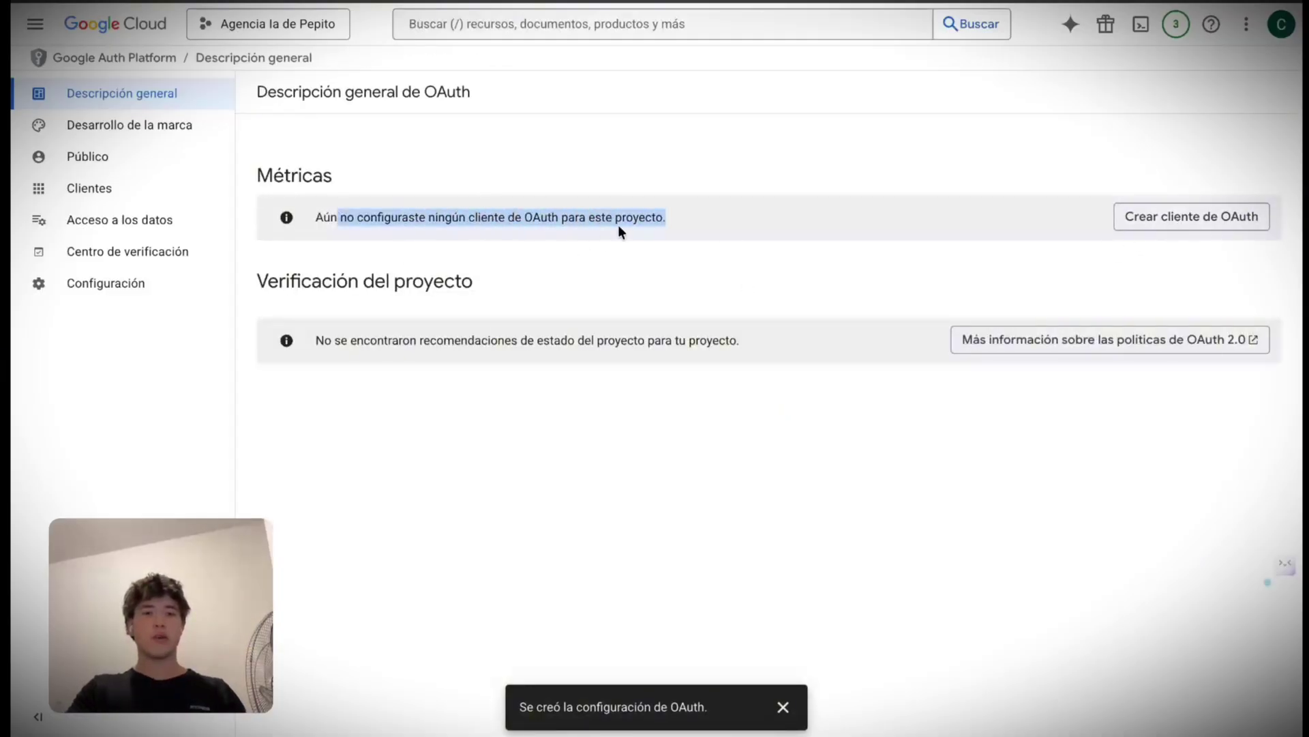
pyautogui.click(1171, 221)
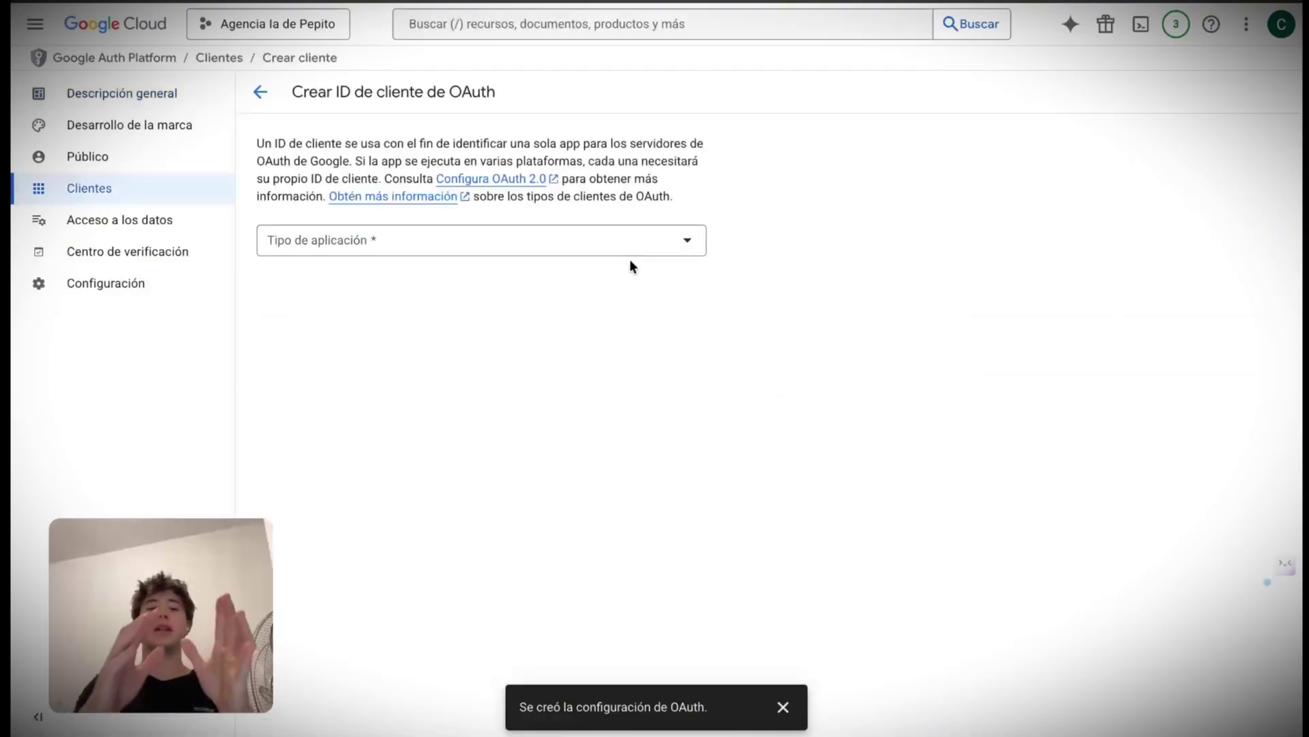
pyautogui.click(624, 247)
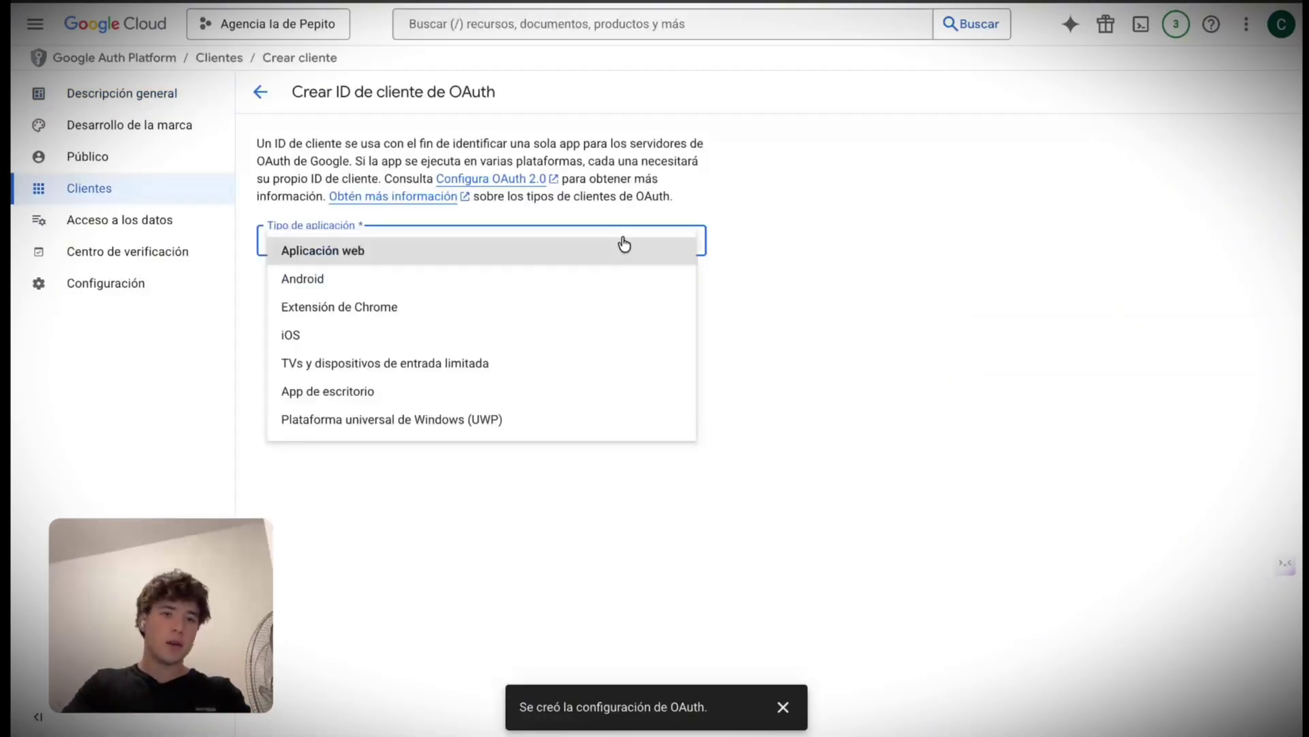
pyautogui.click(416, 251)
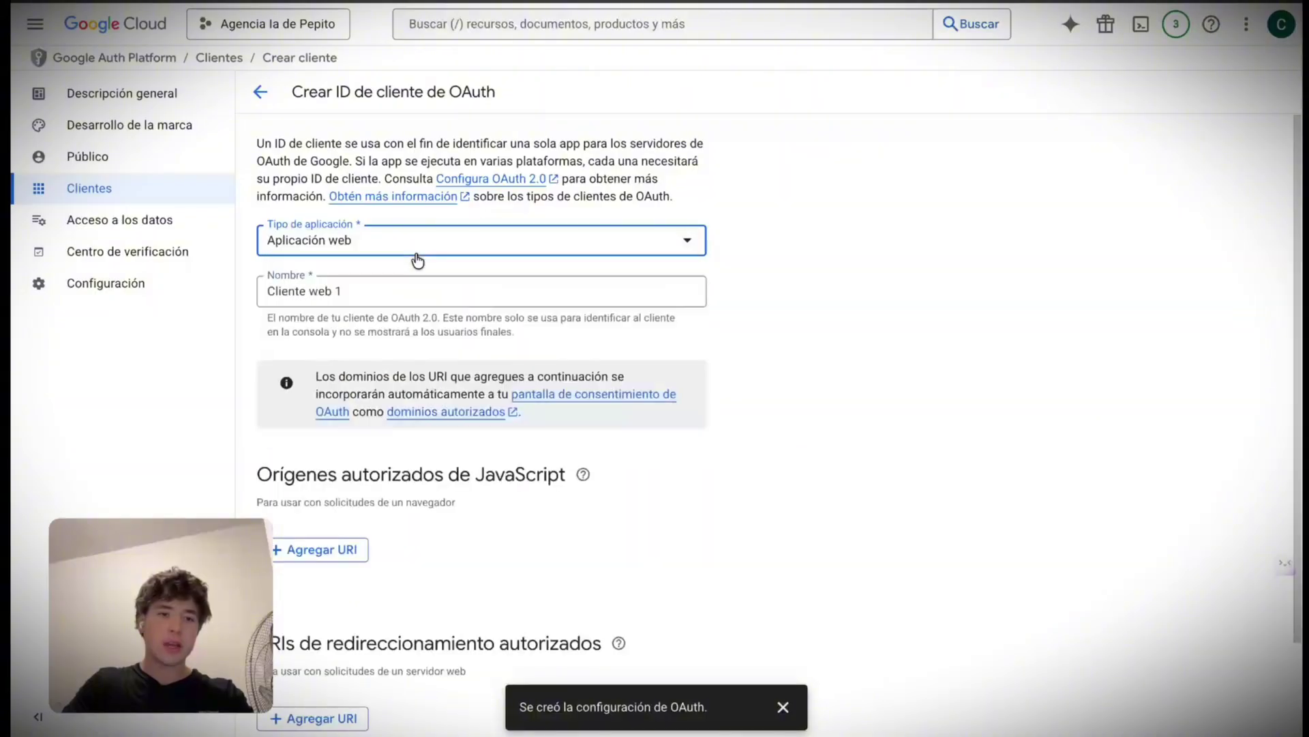
pyautogui.tripleClick(357, 296)
pyautogui.write('Ppe')
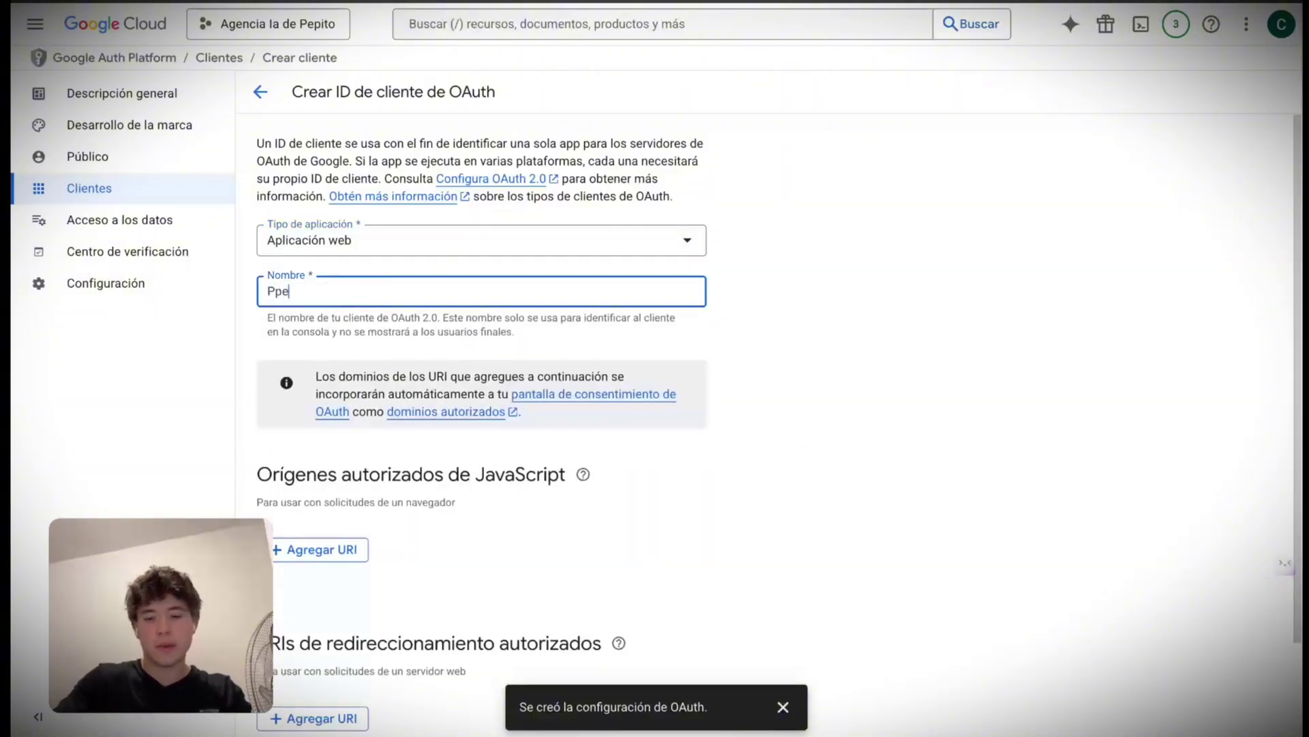
pyautogui.write('itp')
pyautogui.doubleClick(297, 295)
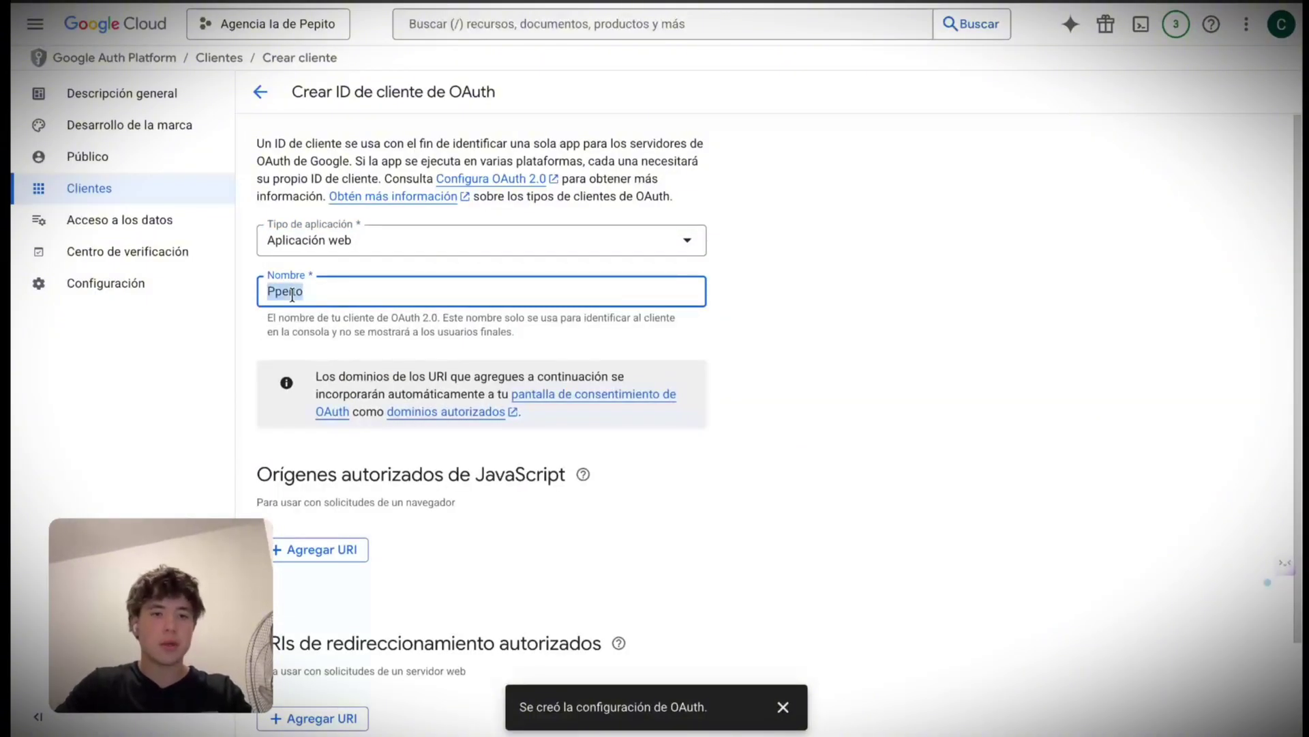
pyautogui.write('n8n')
pyautogui.click(259, 327)
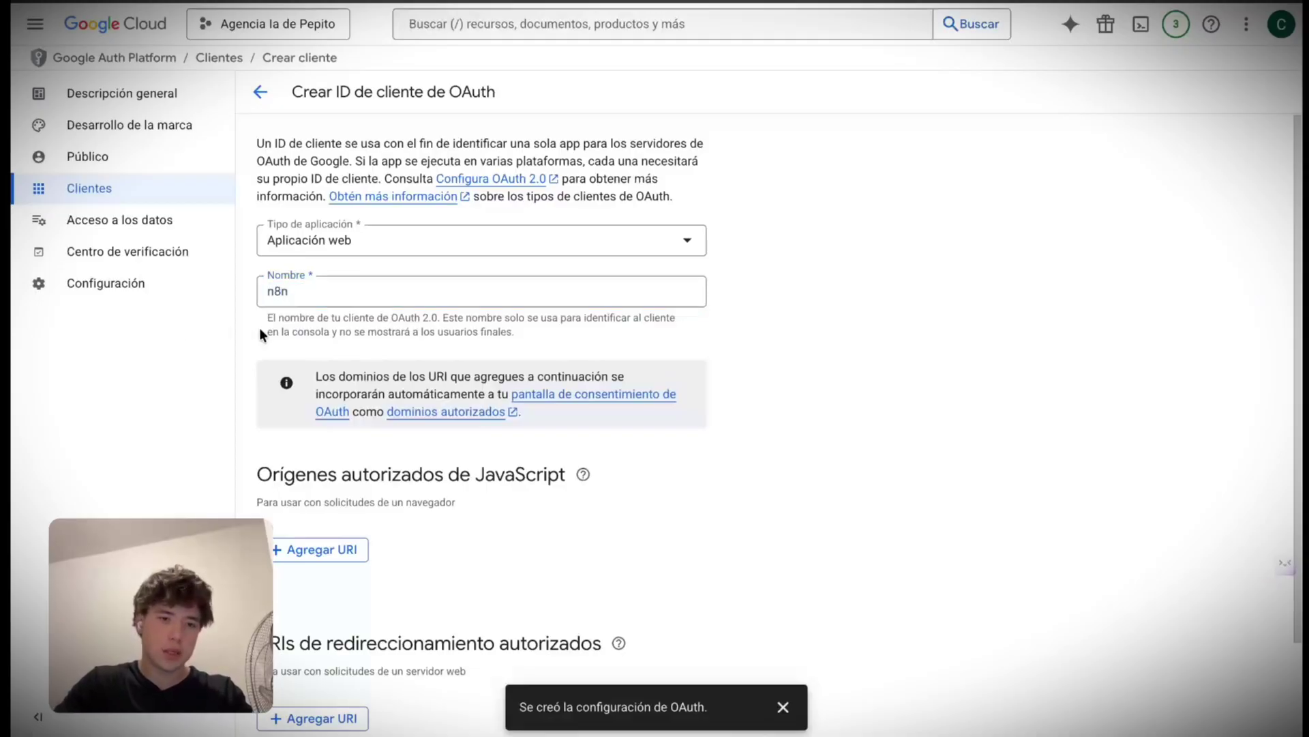
pyautogui.scroll(-2, 260, 328)
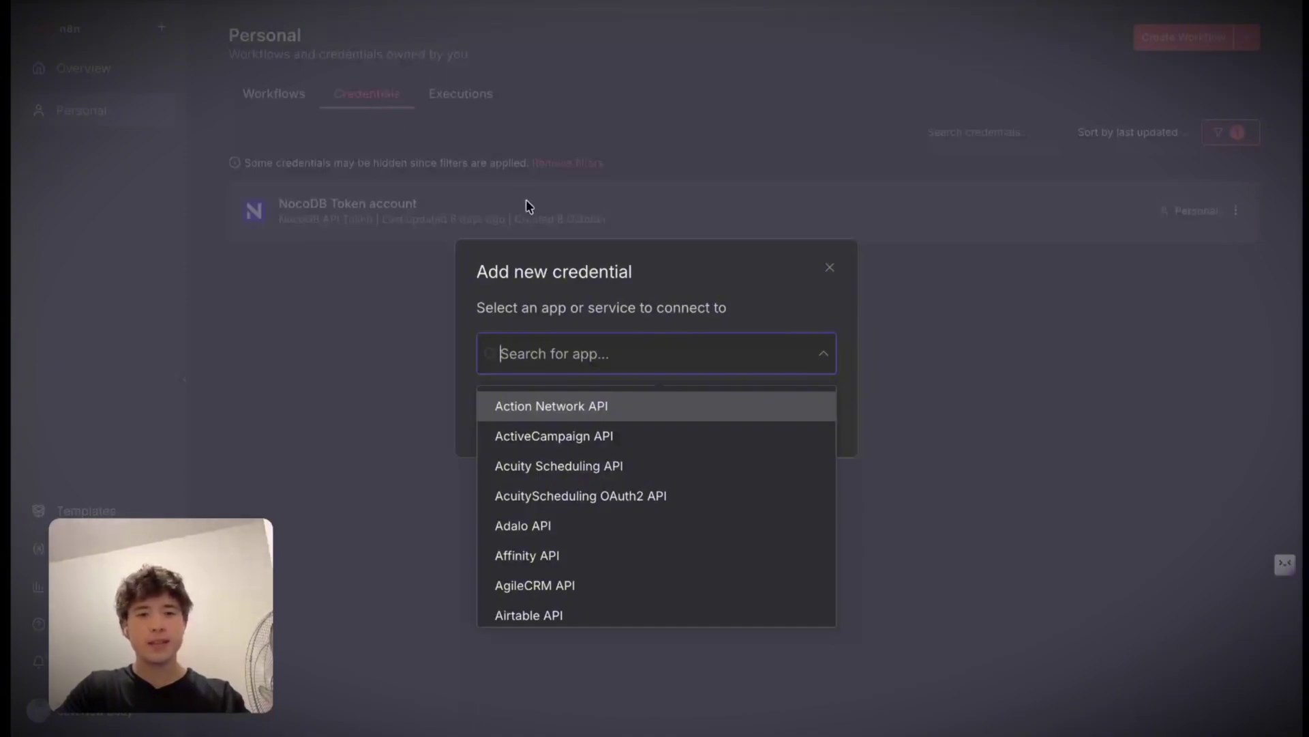
# Step: In n8n, add a new Google Sheets OAuth2 API credential and copy its OAuth redirect URL
pyautogui.write('Sheets')
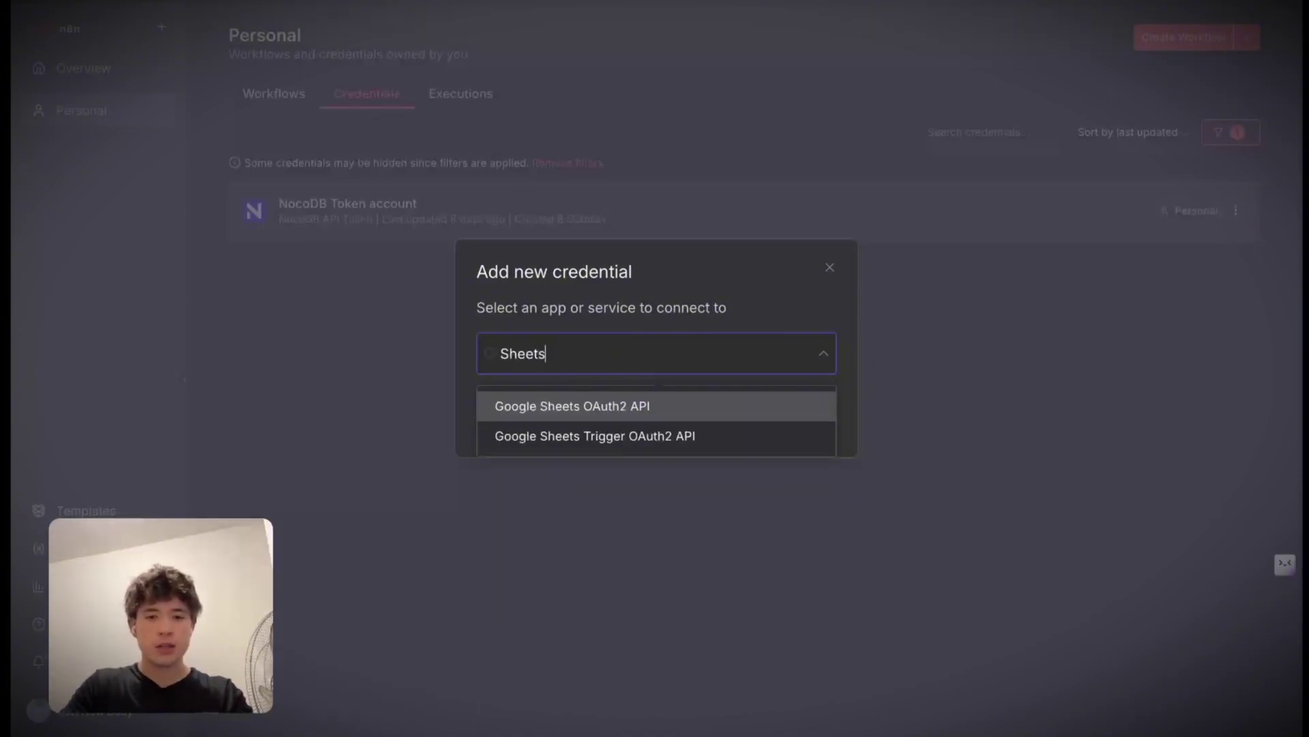
pyautogui.press('Return')
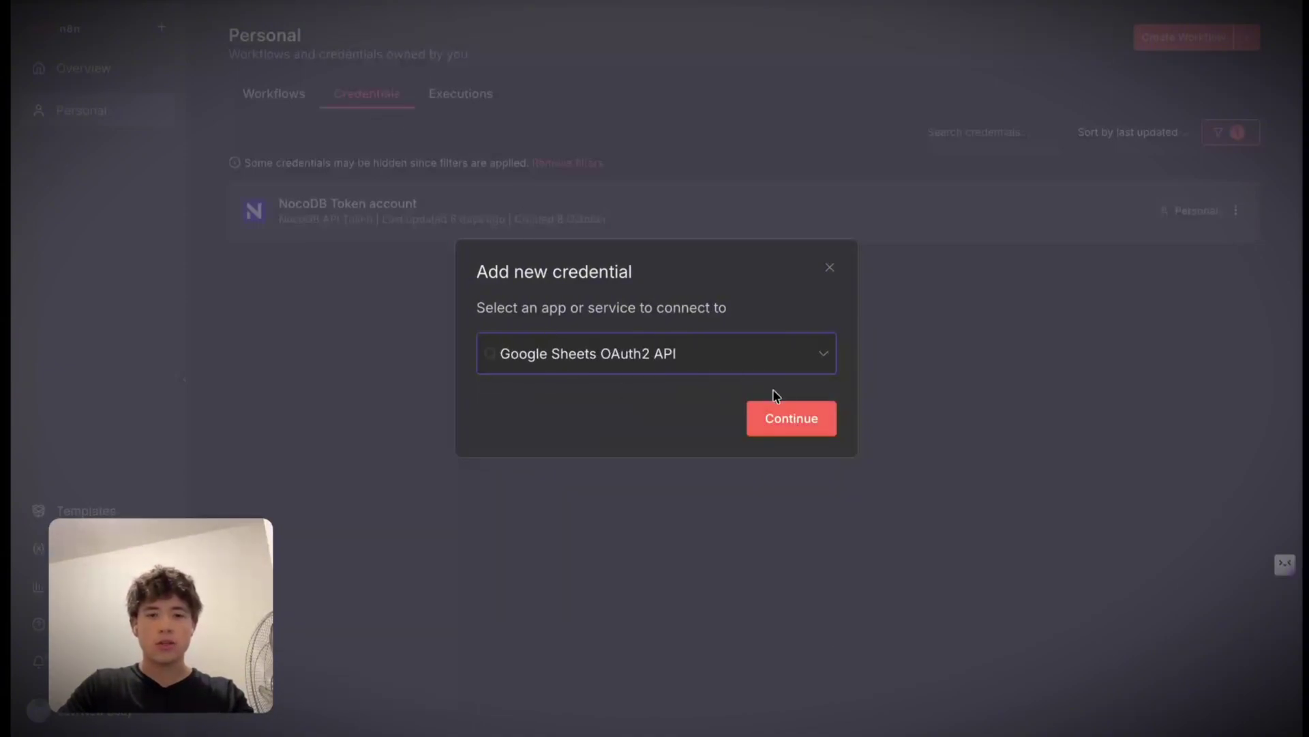
pyautogui.click(794, 423)
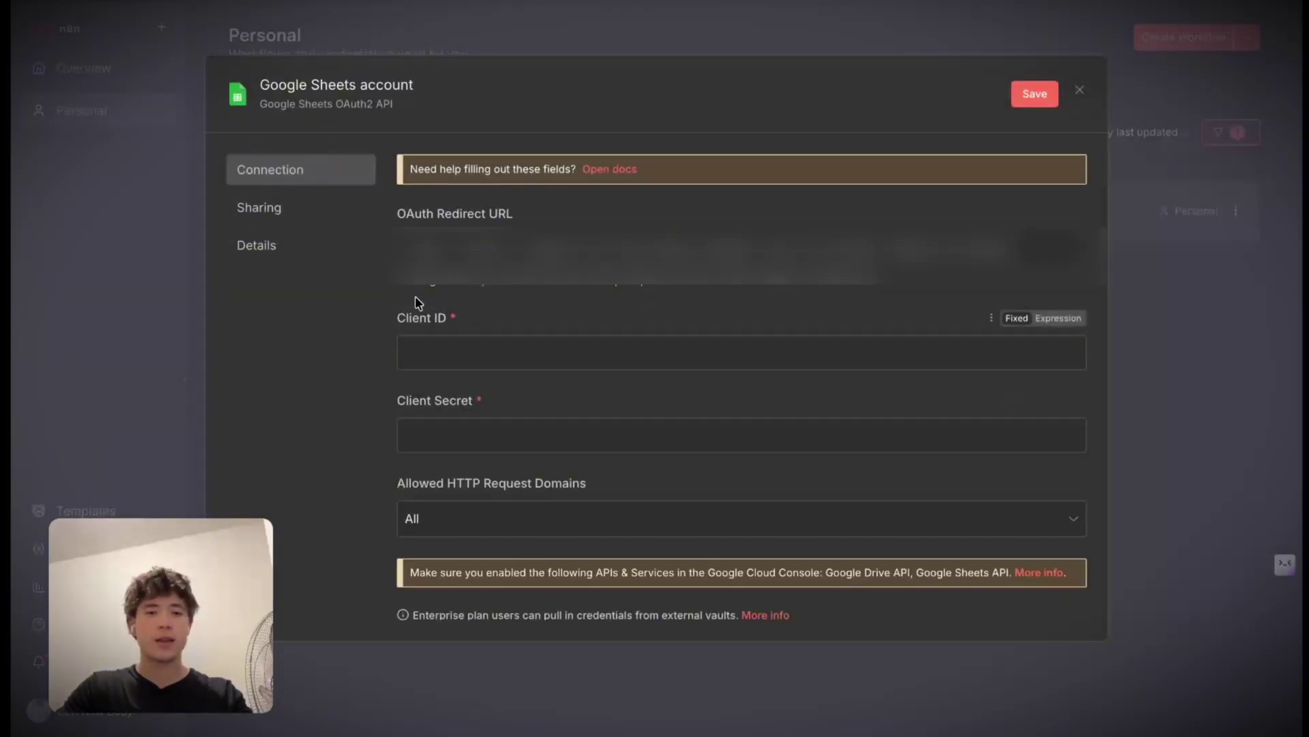
pyautogui.click(595, 248)
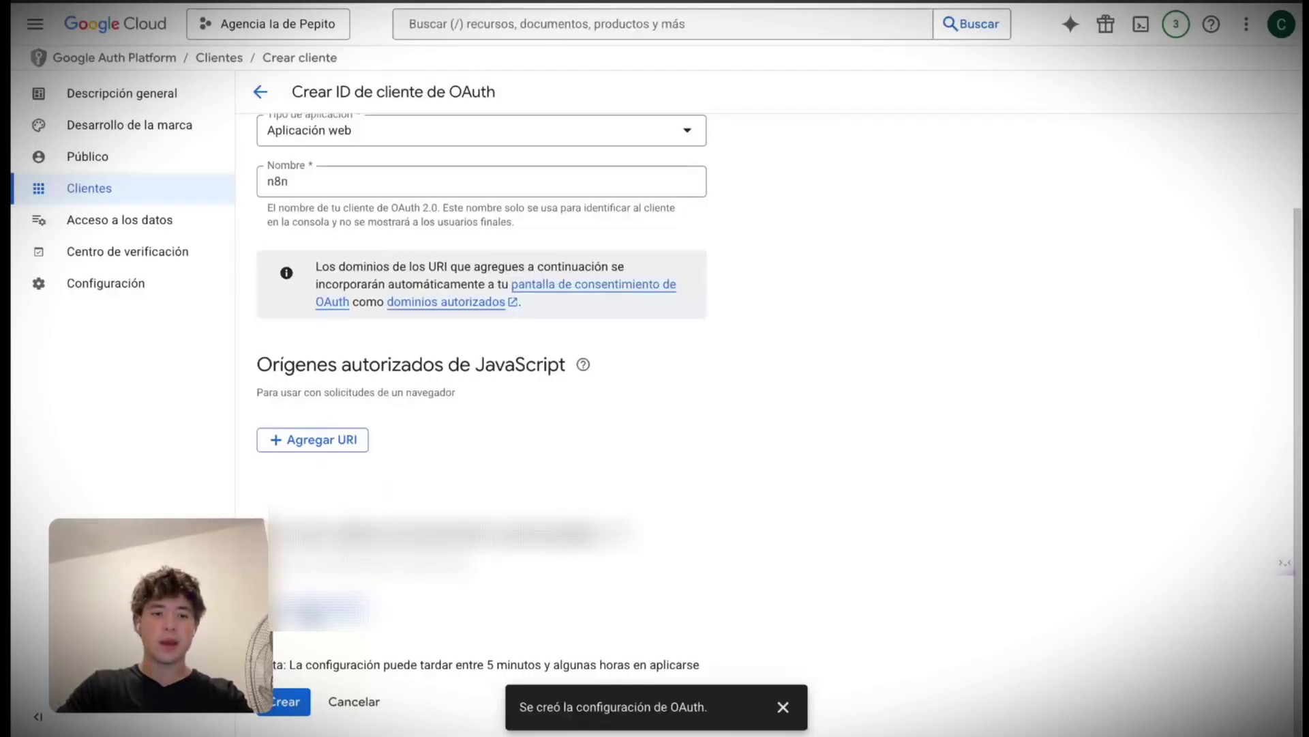
# Step: Switch back to Google Cloud, add the copied URL as an authorized redirect URI, and create the OAuth client
pyautogui.click(321, 609)
pyautogui.press('super+v')
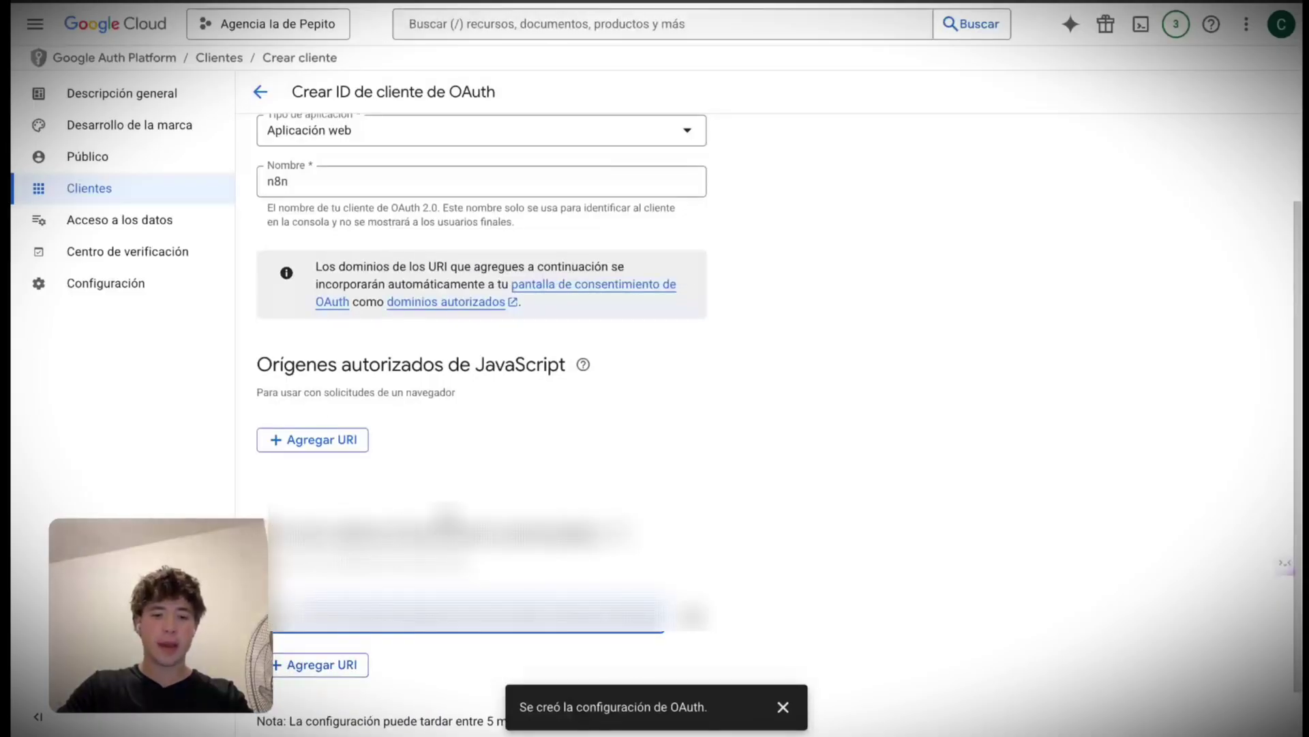
pyautogui.scroll(-1, 447, 517)
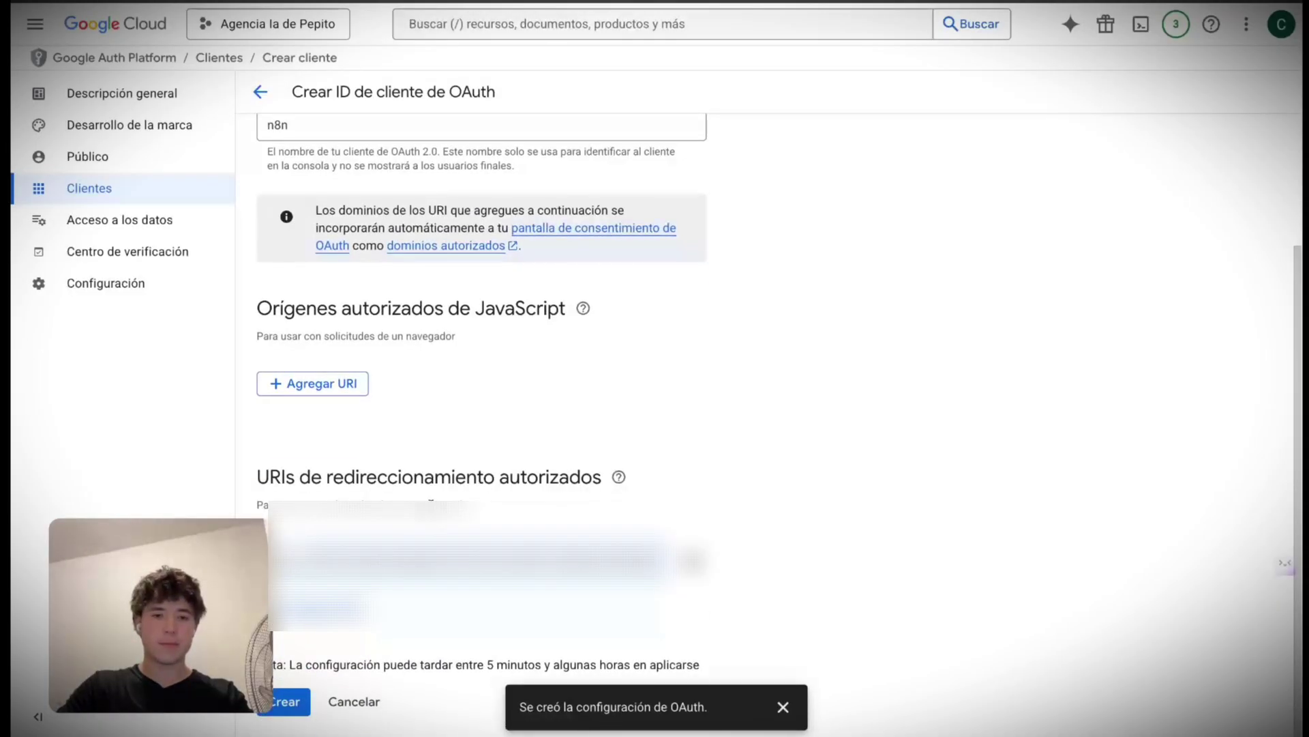
pyautogui.click(280, 700)
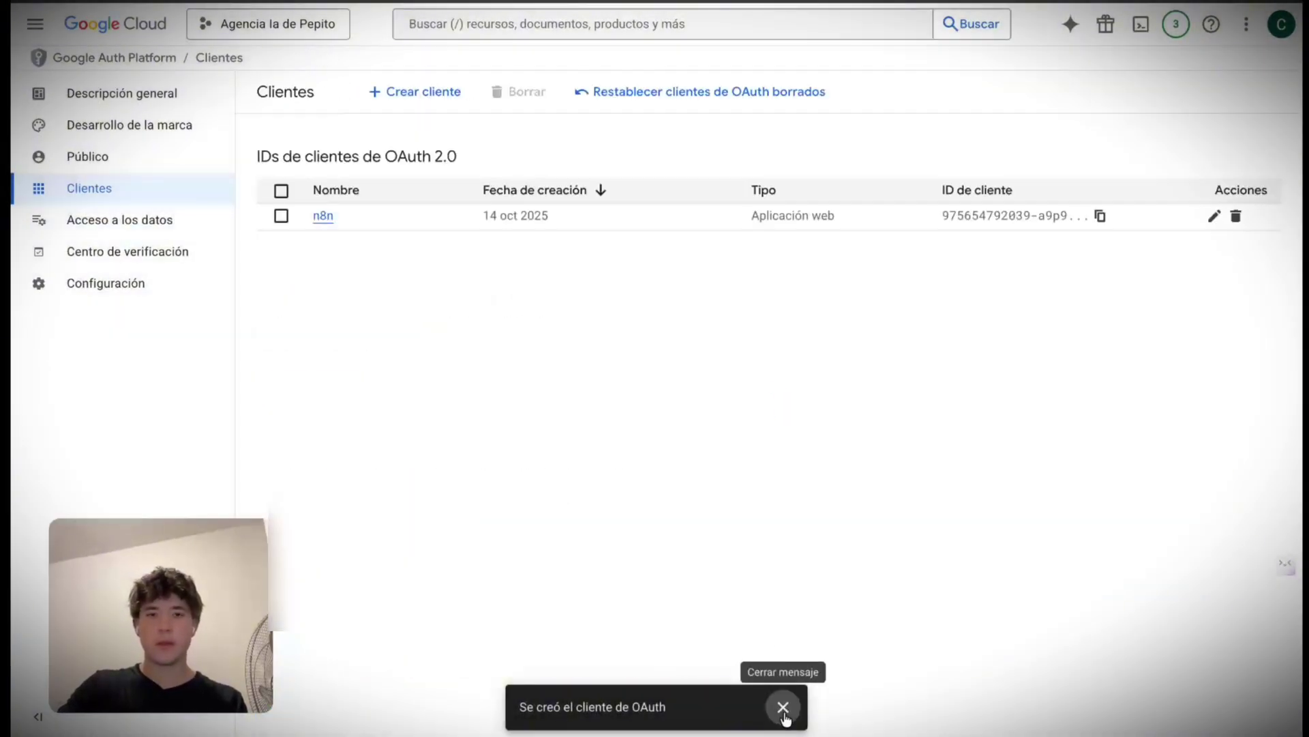
pyautogui.click(783, 709)
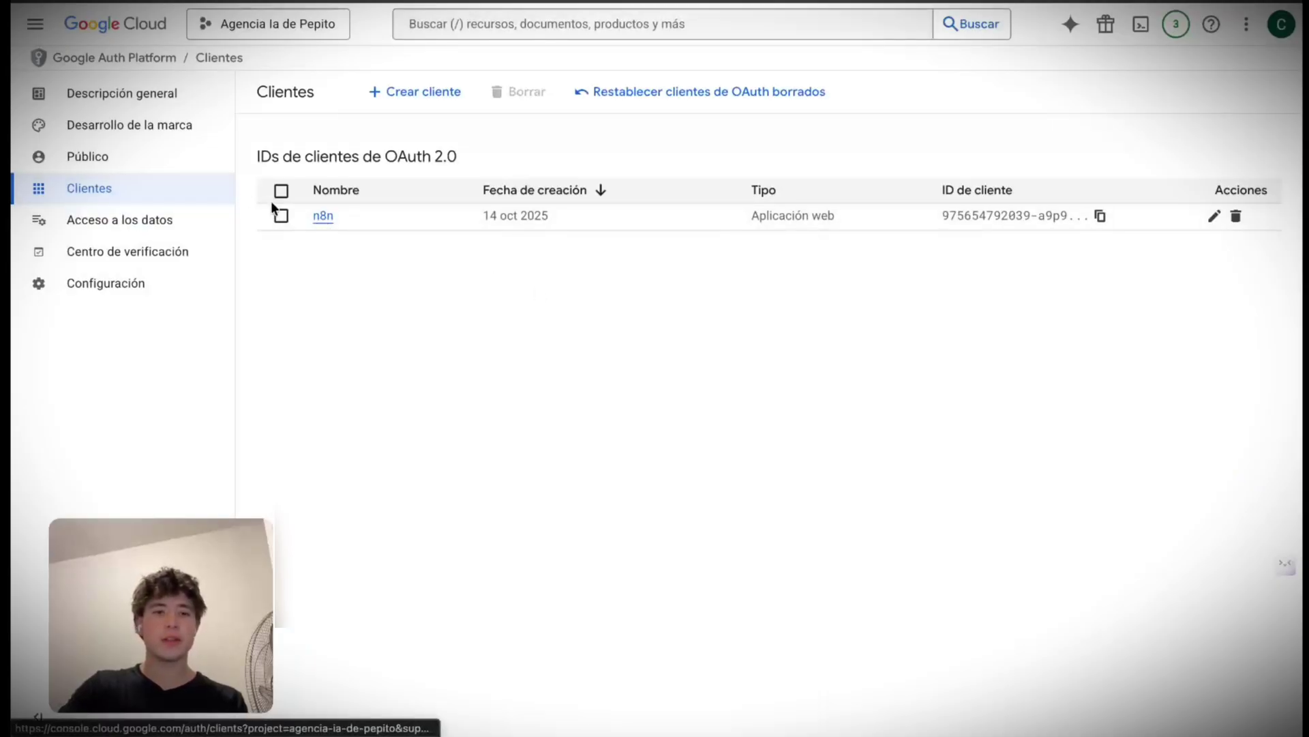
# Step: Open the n8n OAuth client's details and copy its client ID into the Client ID field of n8n's Google Sheets credential
pyautogui.click(326, 220)
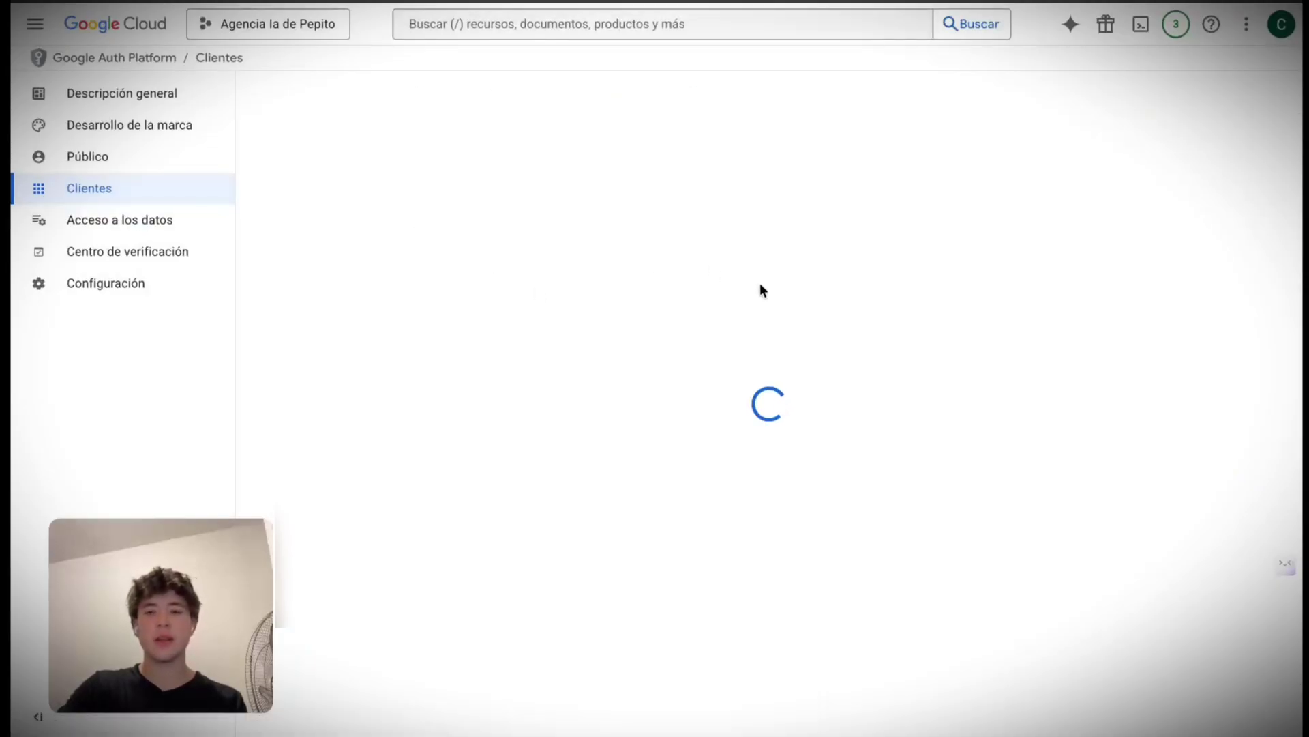
pyautogui.scroll(-3, 887, 323)
pyautogui.scroll(1, 972, 226)
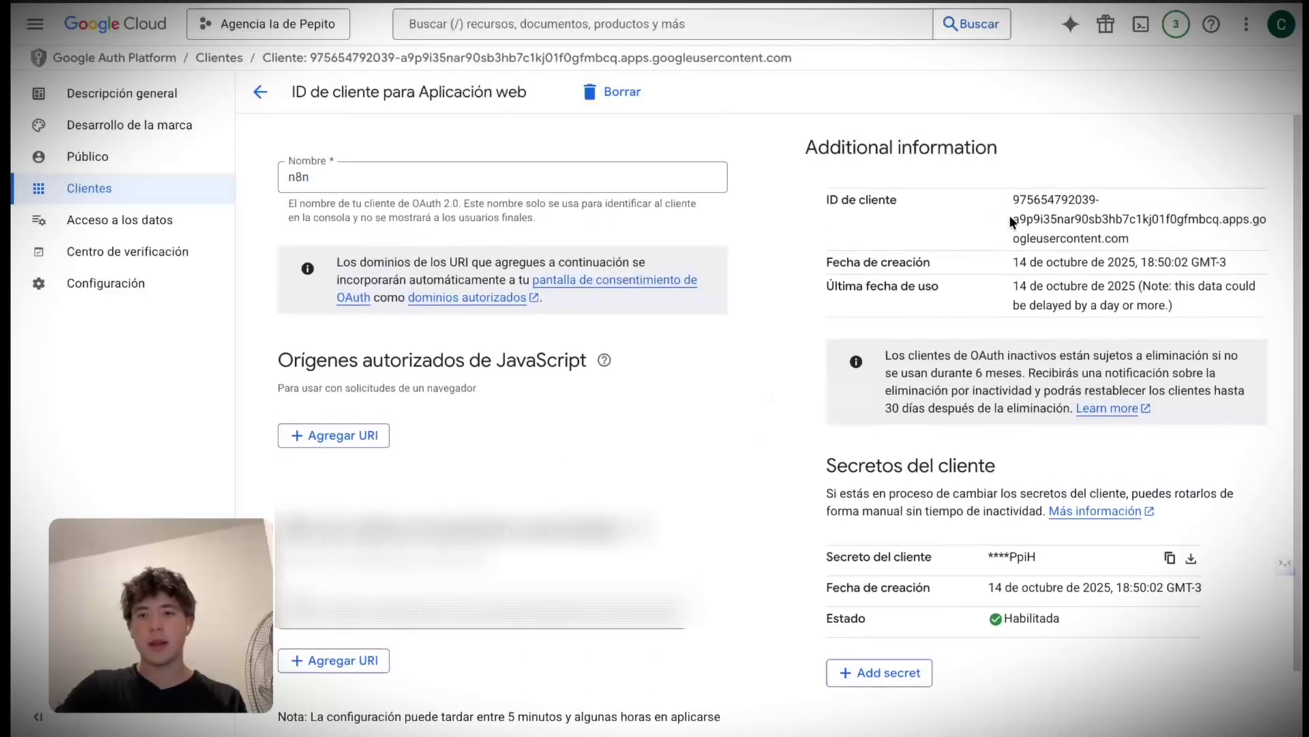
pyautogui.moveTo(1014, 198); pyautogui.dragTo(1159, 236)
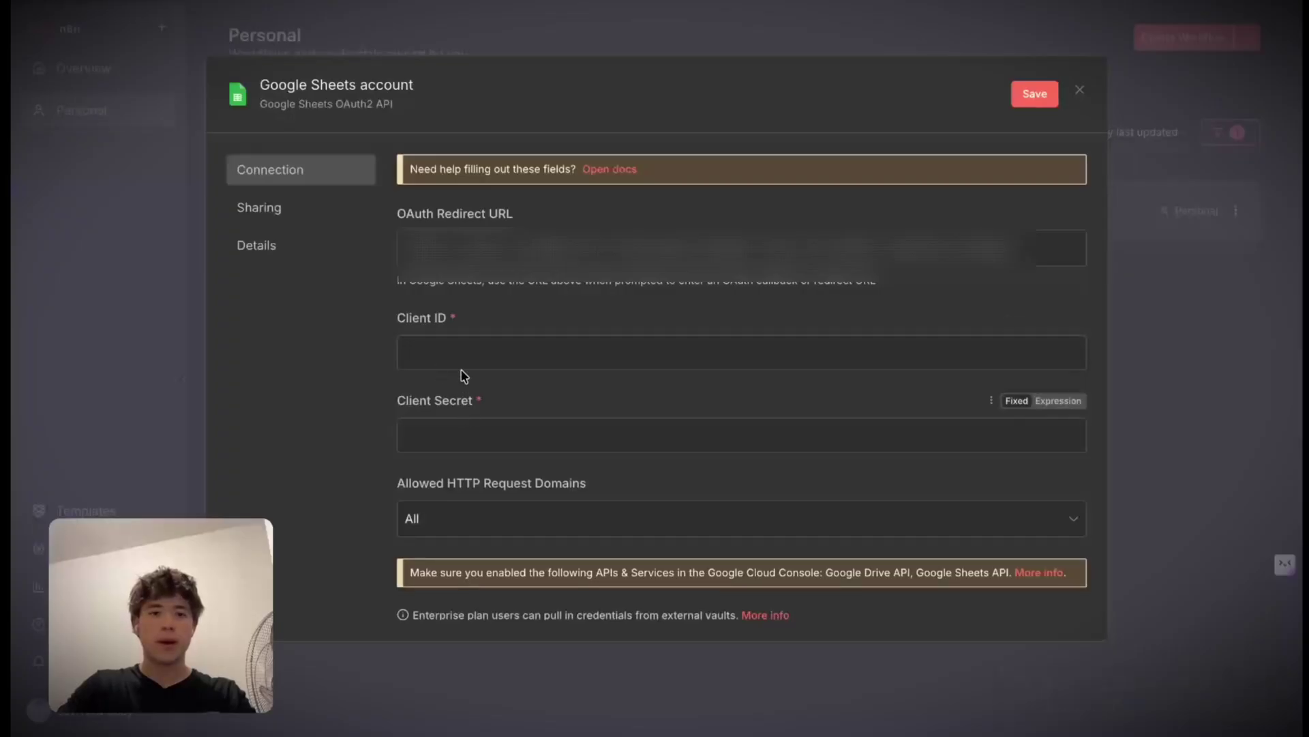
pyautogui.click(461, 351)
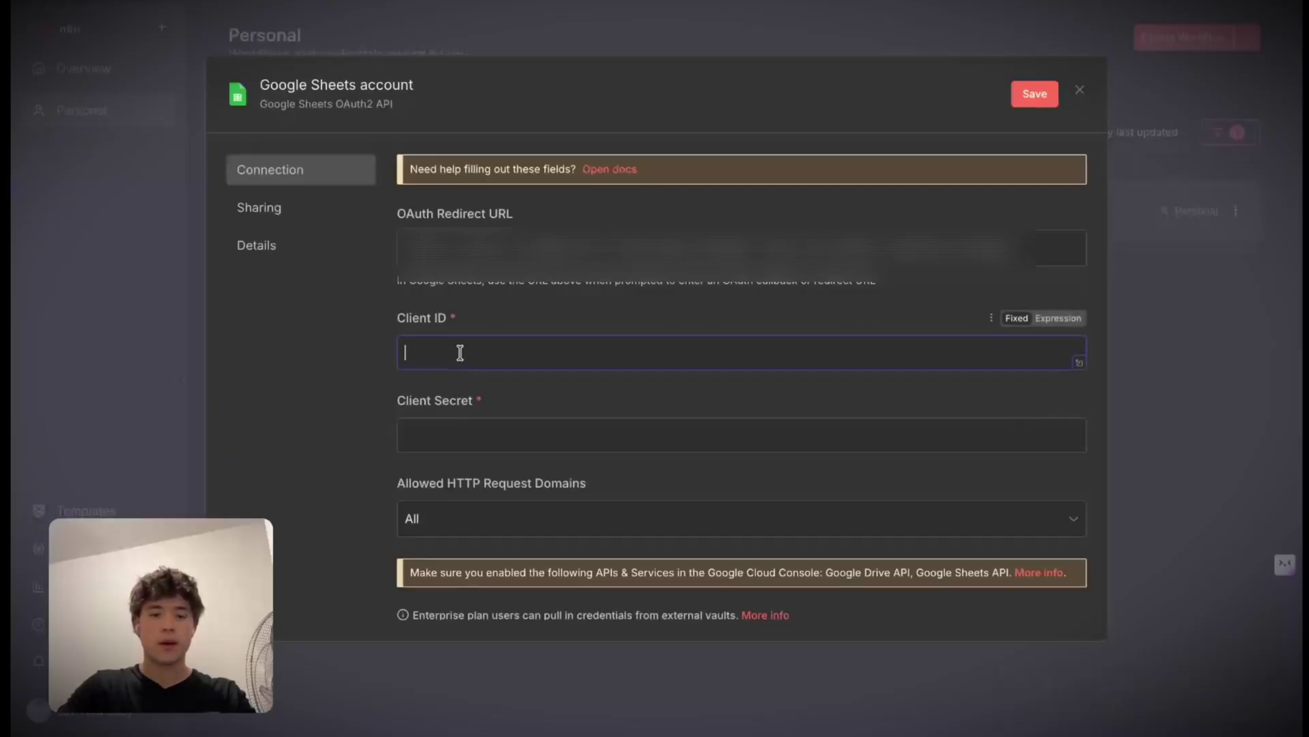
pyautogui.hotkey('ctrl', 'v')
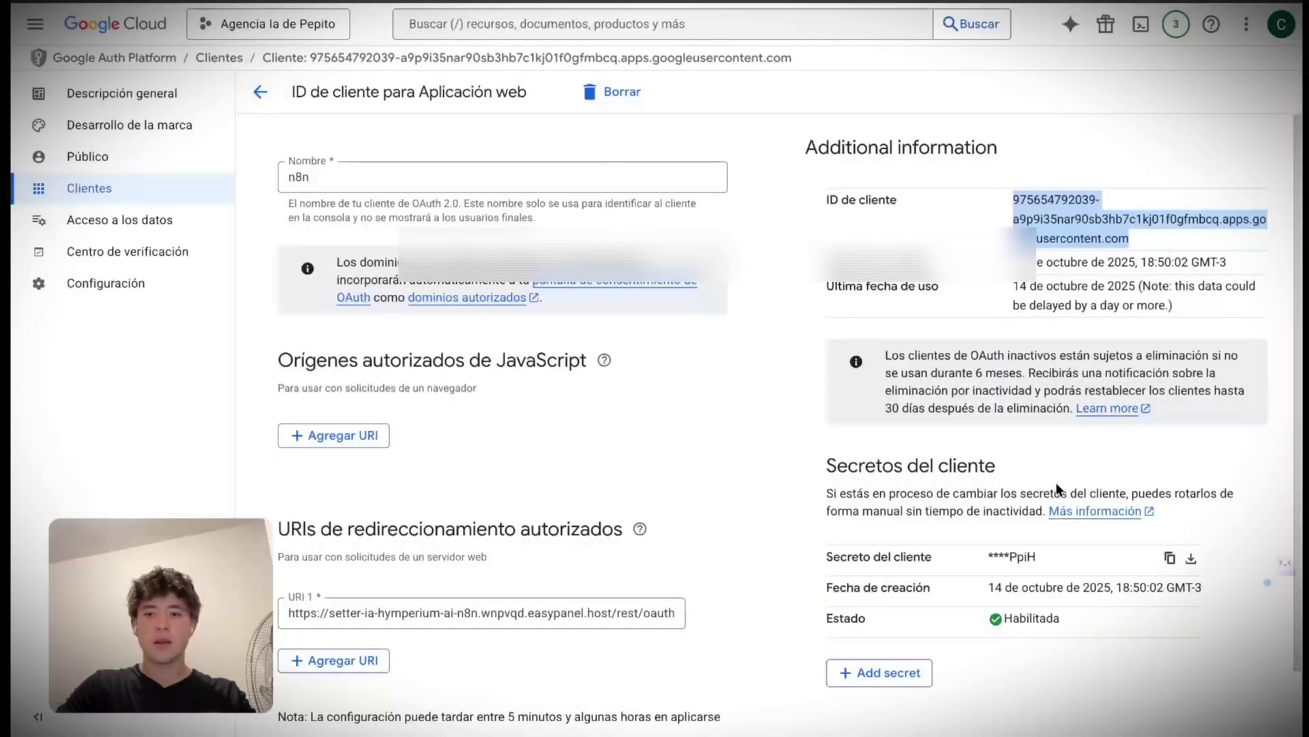
# Step: Copy the OAuth client's secret from Google Cloud and paste it into the Client Secret field of n8n's Google Sheets credential
pyautogui.click(1170, 557)
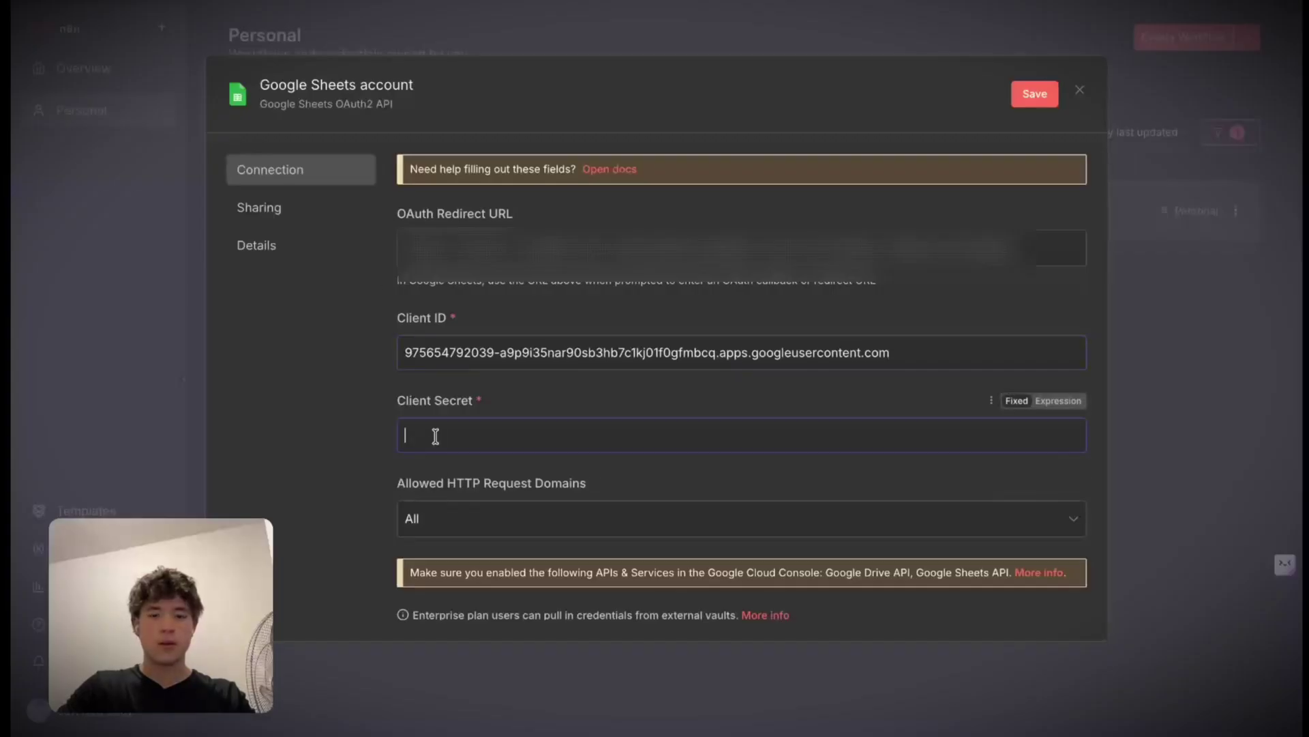
pyautogui.click(435, 435)
pyautogui.hotkey('ctrl', 'v')
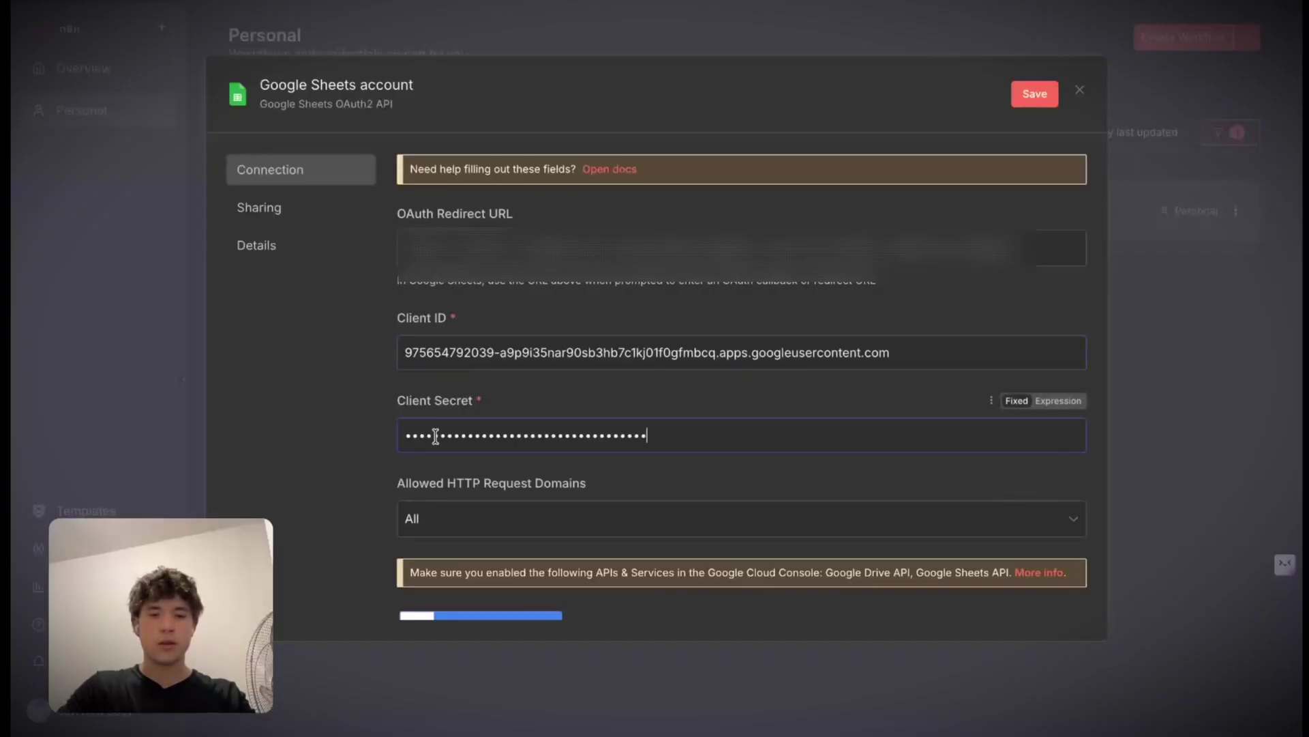
pyautogui.scroll(-3, 541, 348)
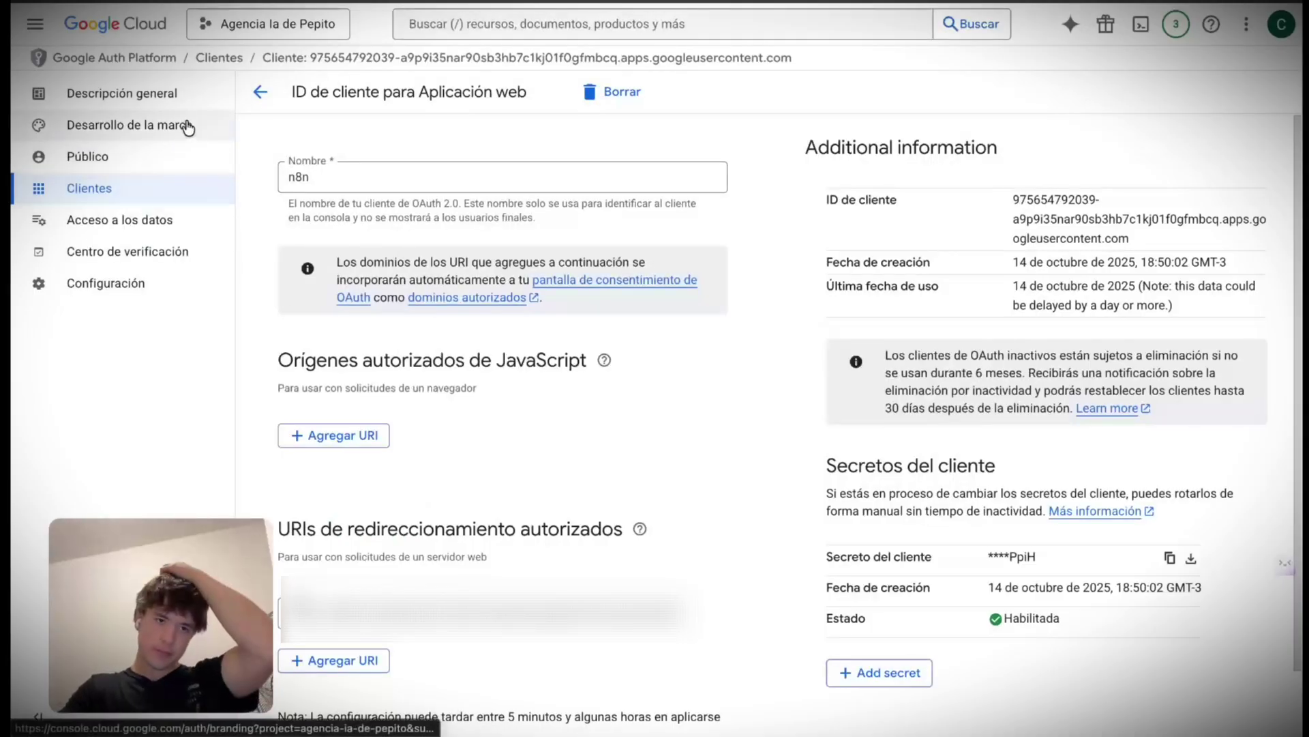
# Step: Publish the OAuth app from the audience settings and confirm the change to production mode
pyautogui.click(145, 163)
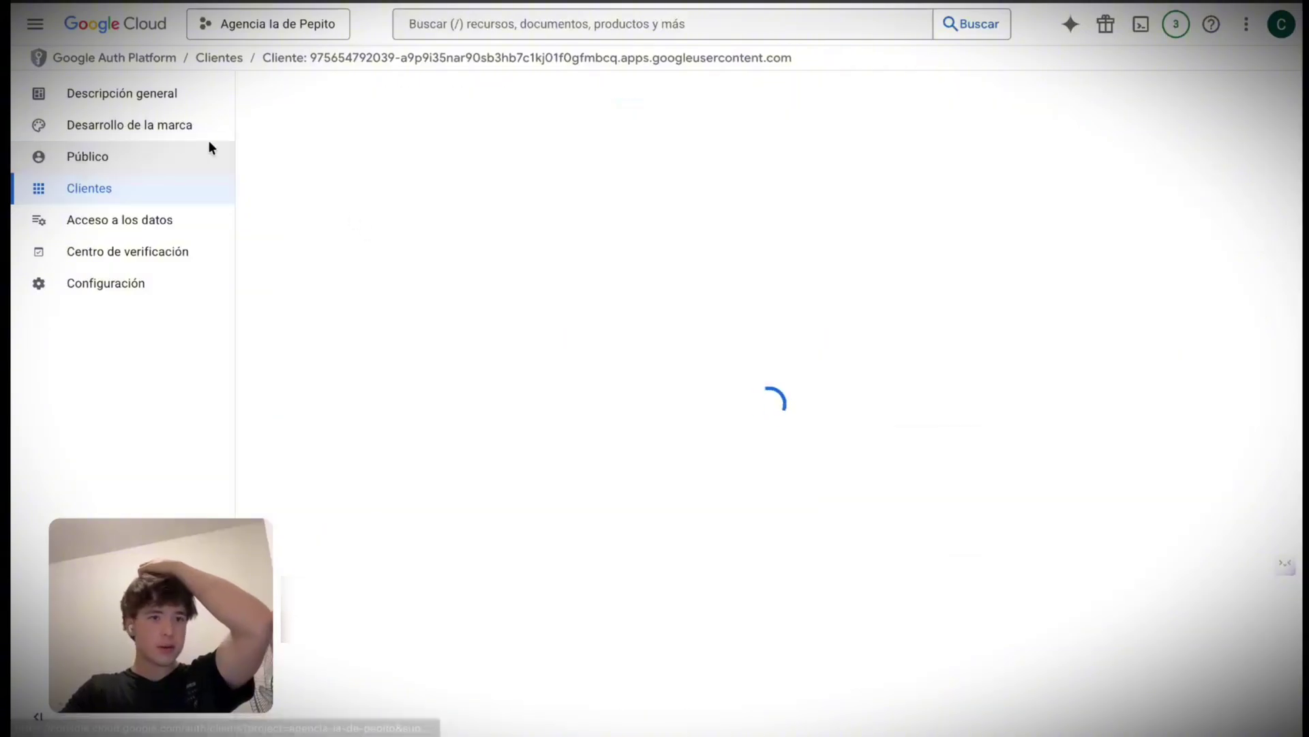
pyautogui.click(298, 228)
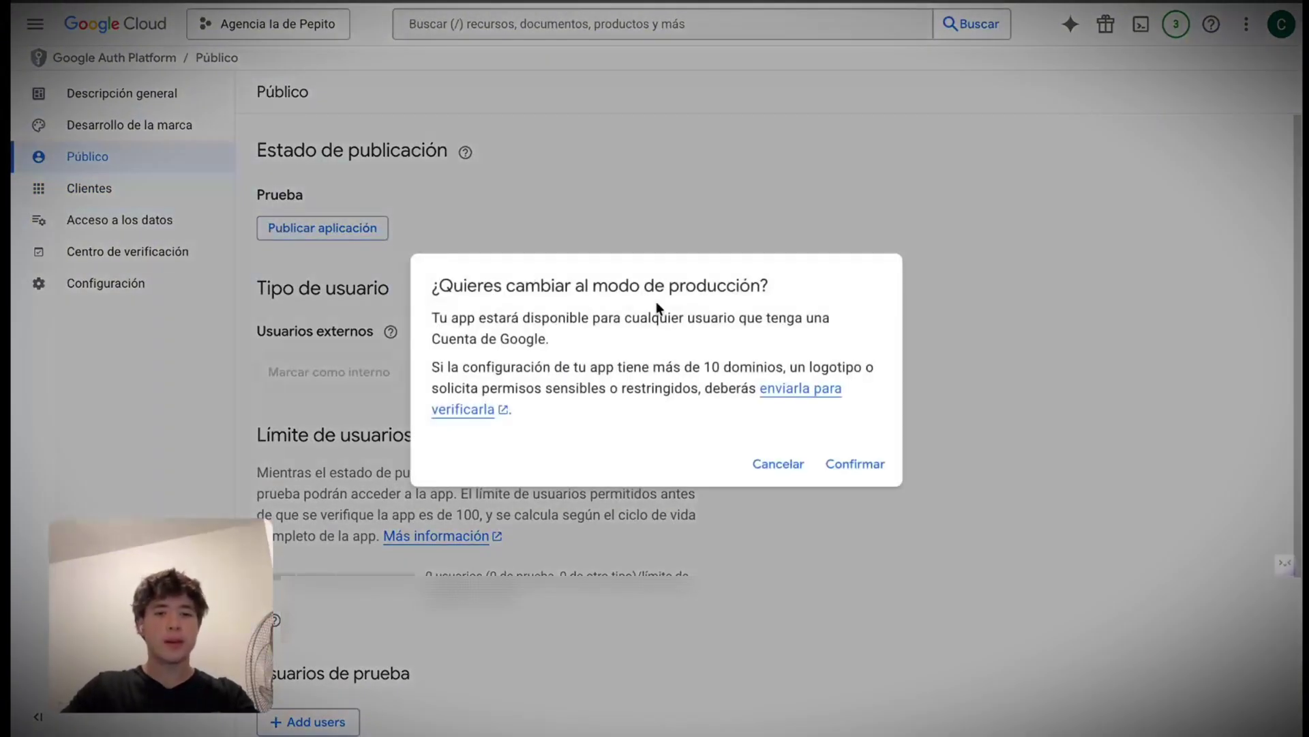
pyautogui.click(871, 463)
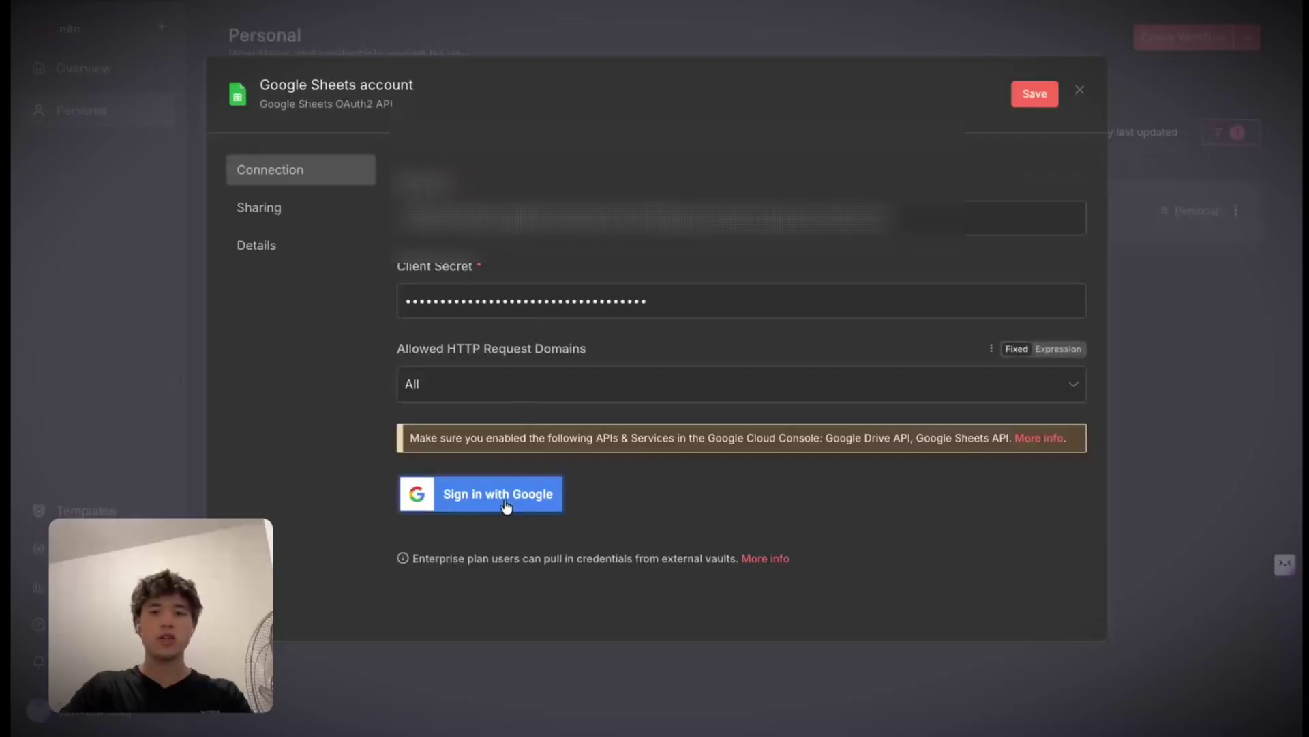
# Step: Switch to n8n and rename the Google Sheets credential as "Mi credencial para pepito"
pyautogui.click(343, 77)
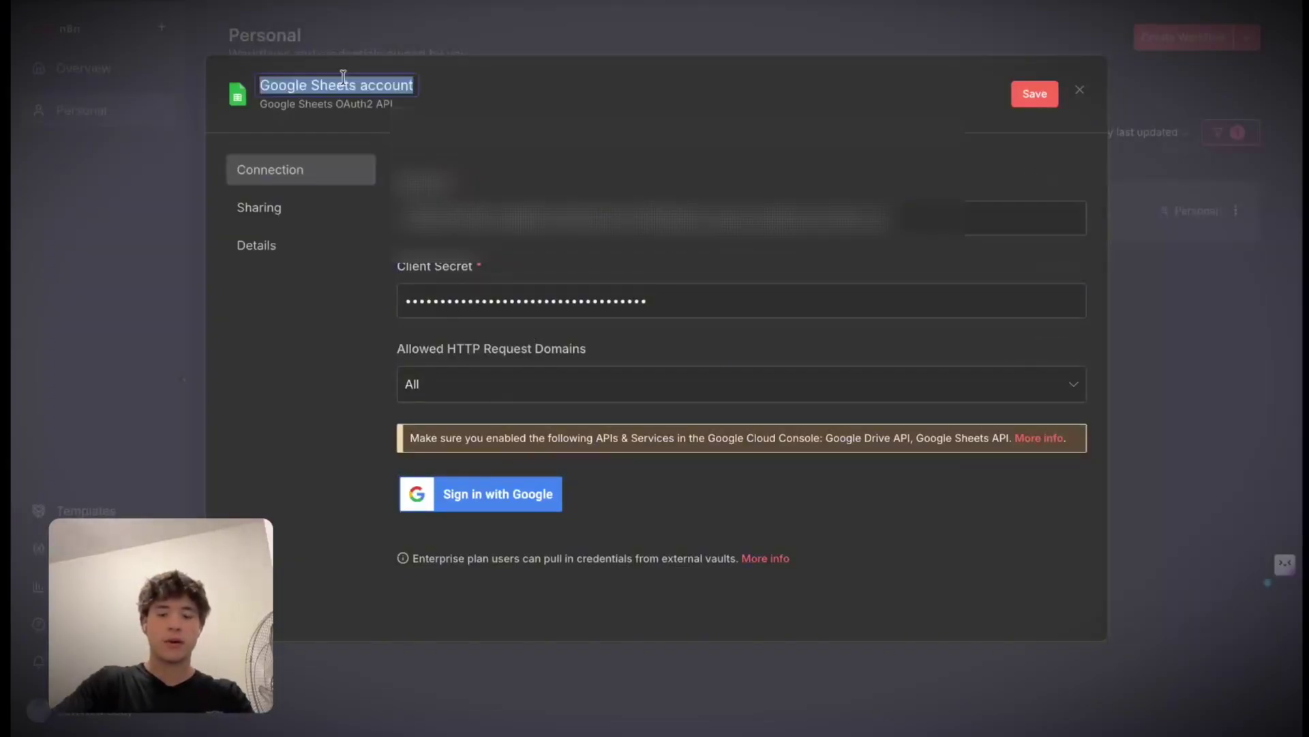
pyautogui.write('Mi credencial para pepito')
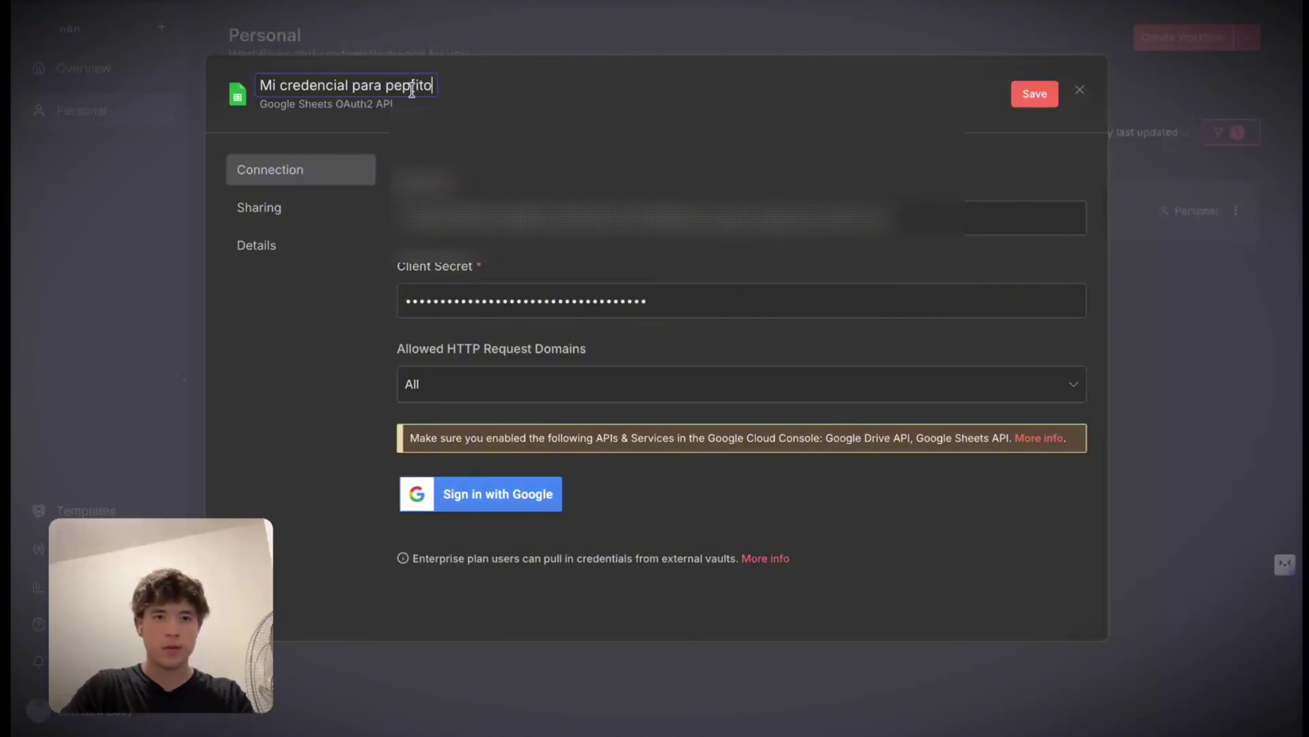
pyautogui.click(356, 208)
pyautogui.click(348, 176)
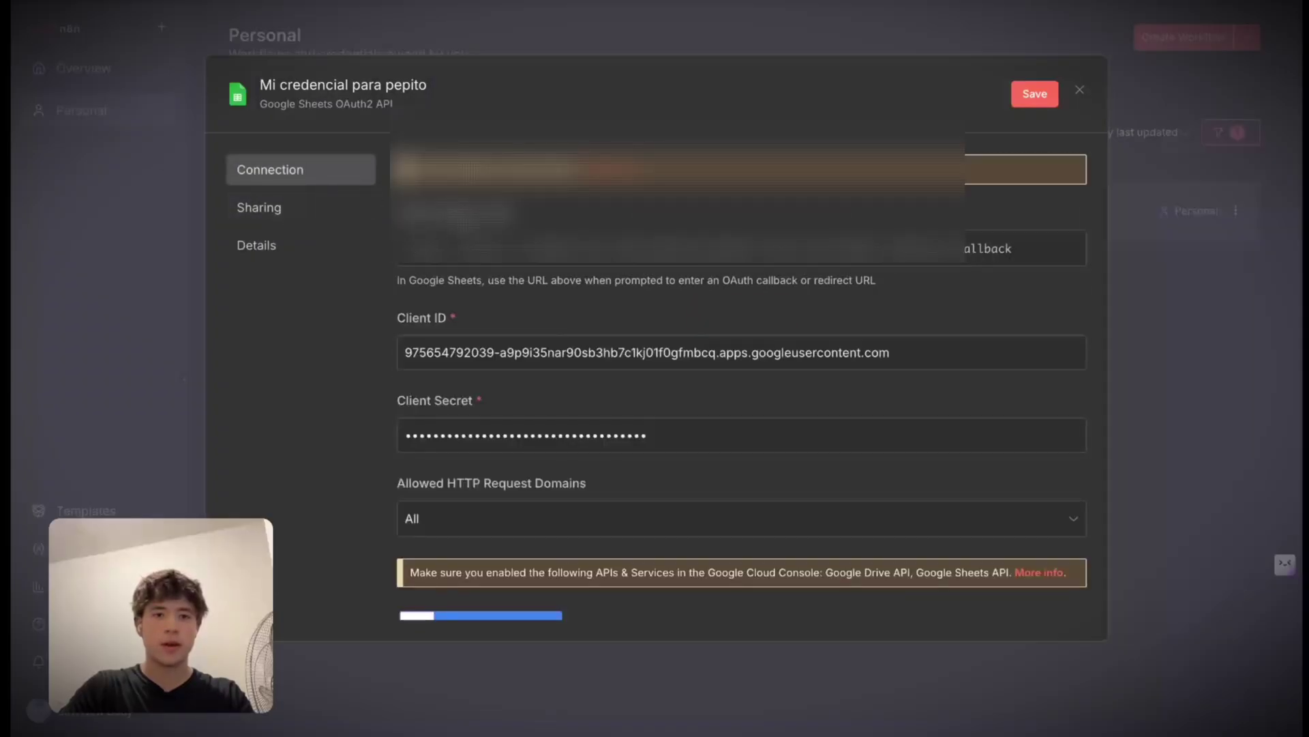
# Step: Sign in with Google from the credential, continue past the unverified-app warning, grant the requested access, and close the credential
pyautogui.scroll(-3, 482, 382)
pyautogui.click(488, 450)
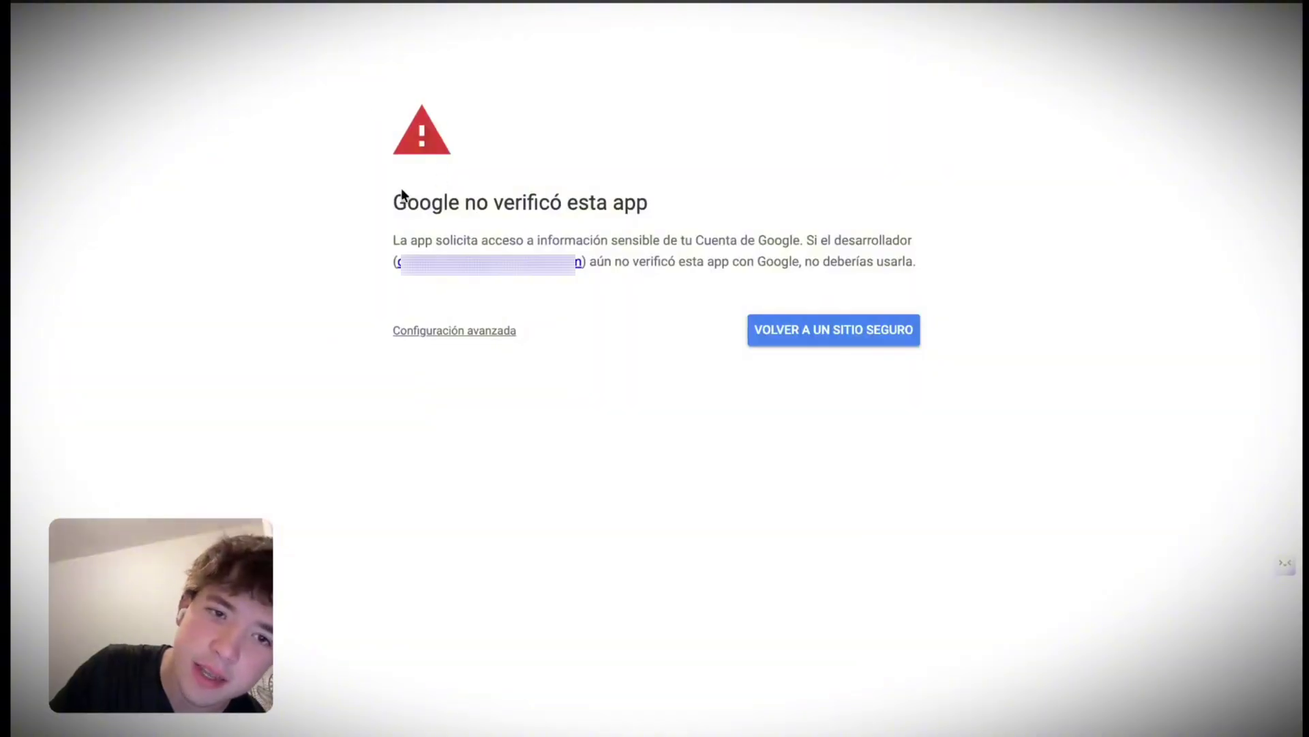
pyautogui.moveTo(397, 202); pyautogui.dragTo(625, 214)
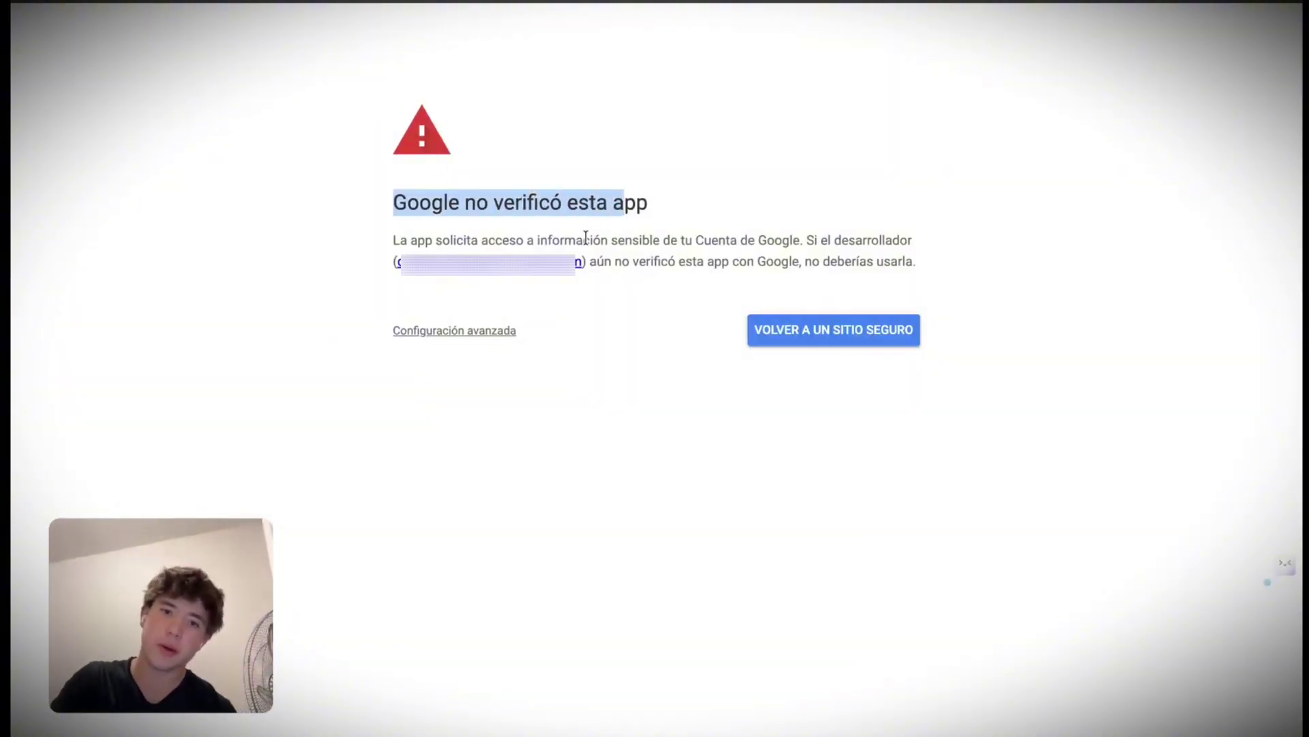
pyautogui.click(493, 331)
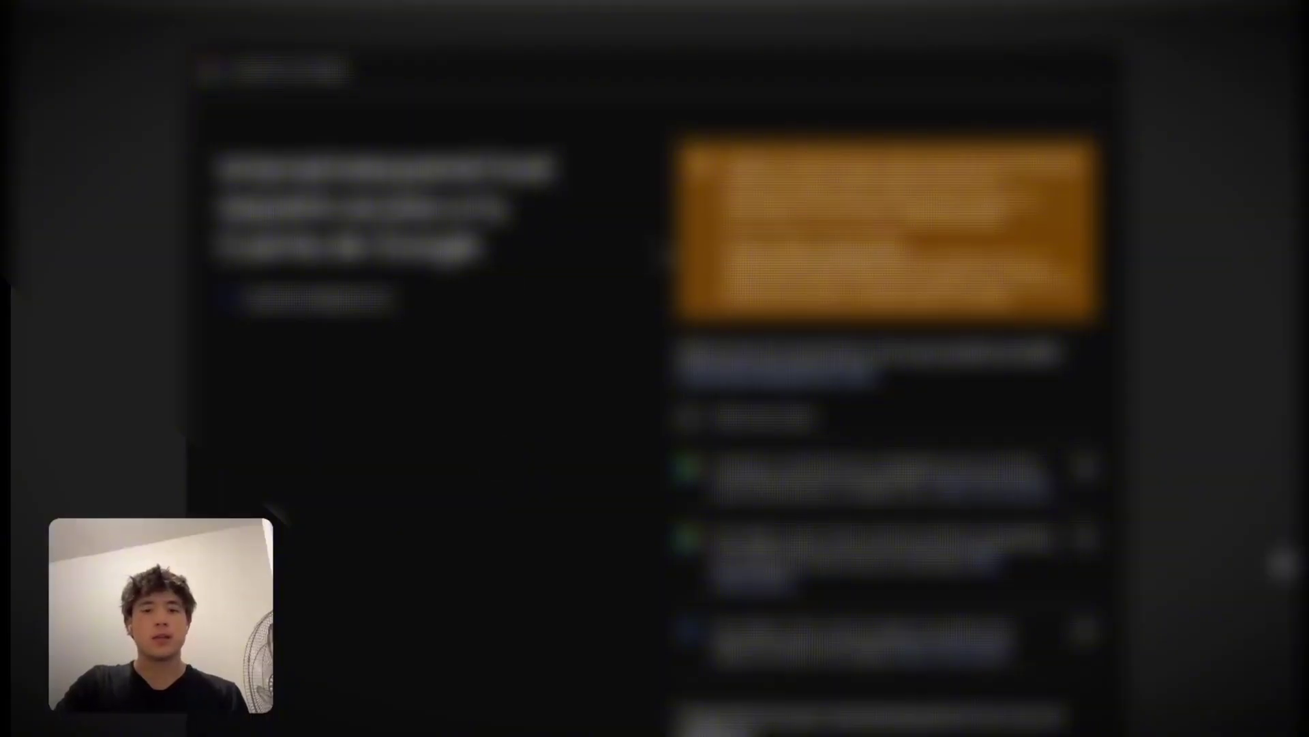
pyautogui.scroll(-3, 667, 257)
pyautogui.scroll(-5, 886, 368)
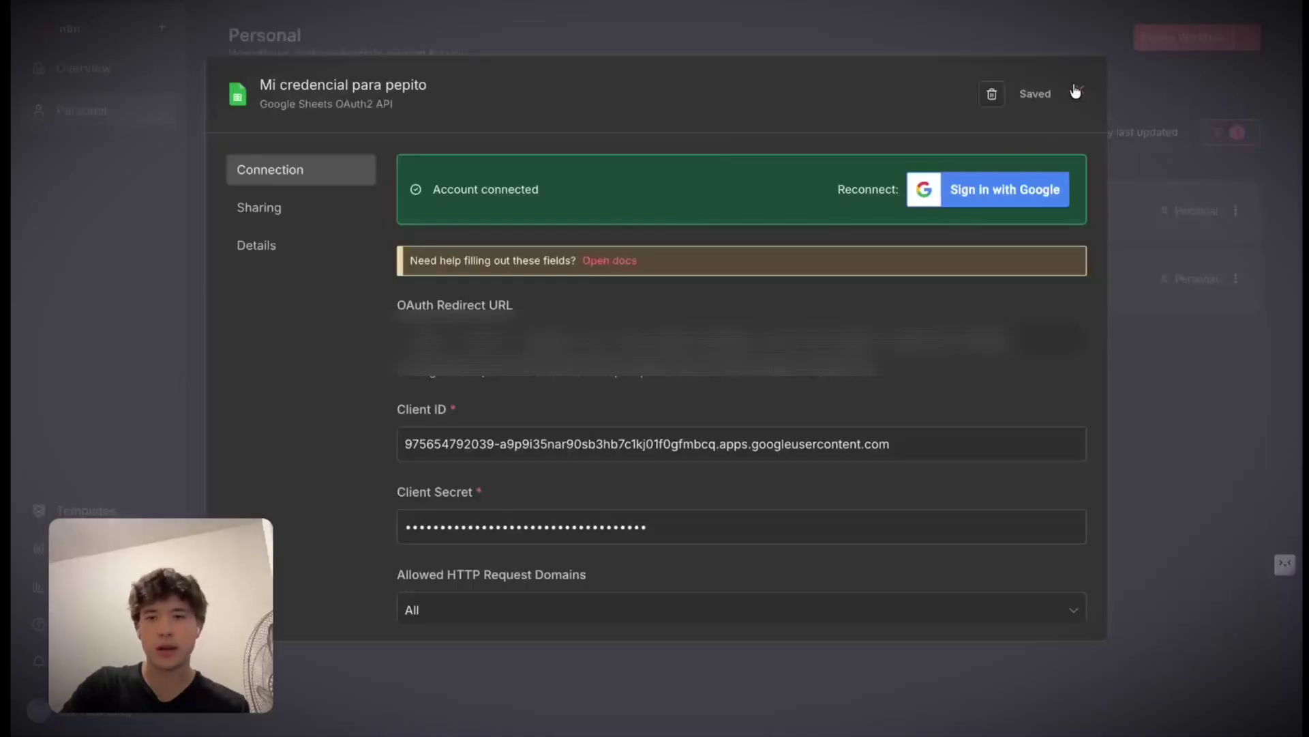
pyautogui.click(1077, 91)
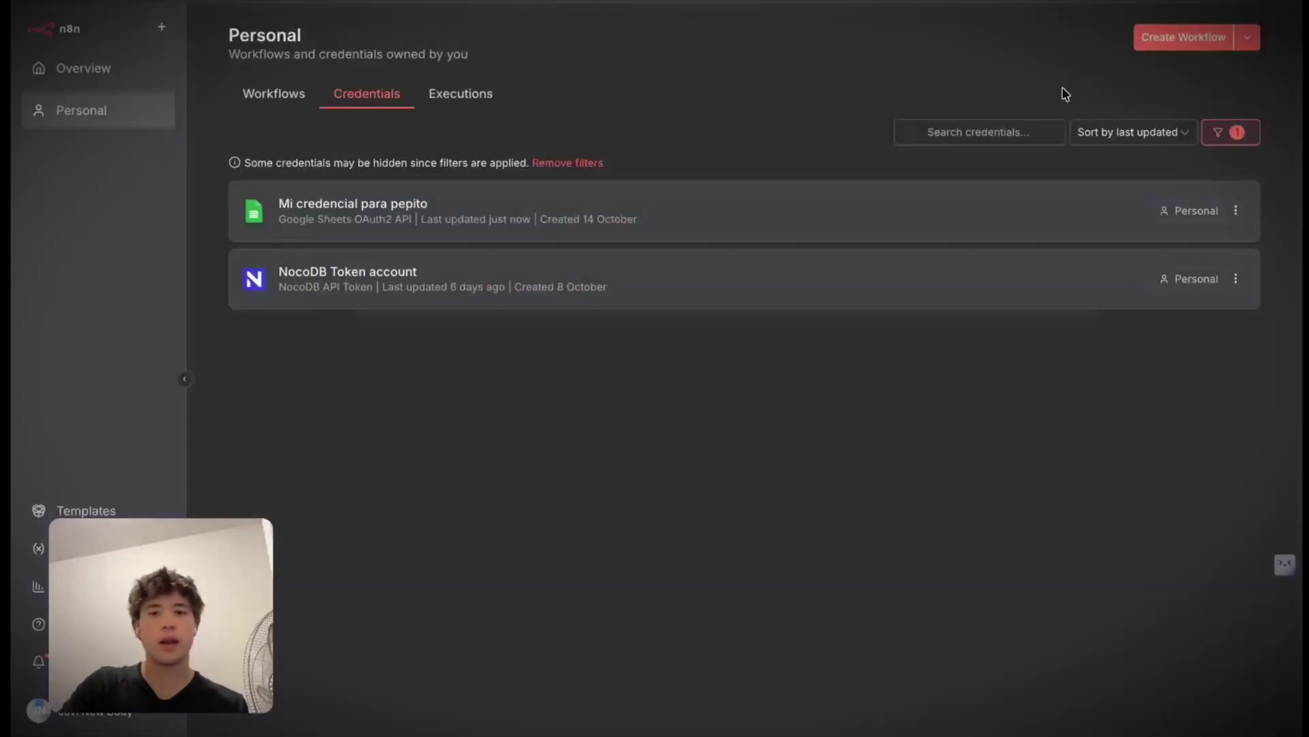
# Step: Create a new workflow in the personal project and open the node picker for its first step
pyautogui.click(270, 105)
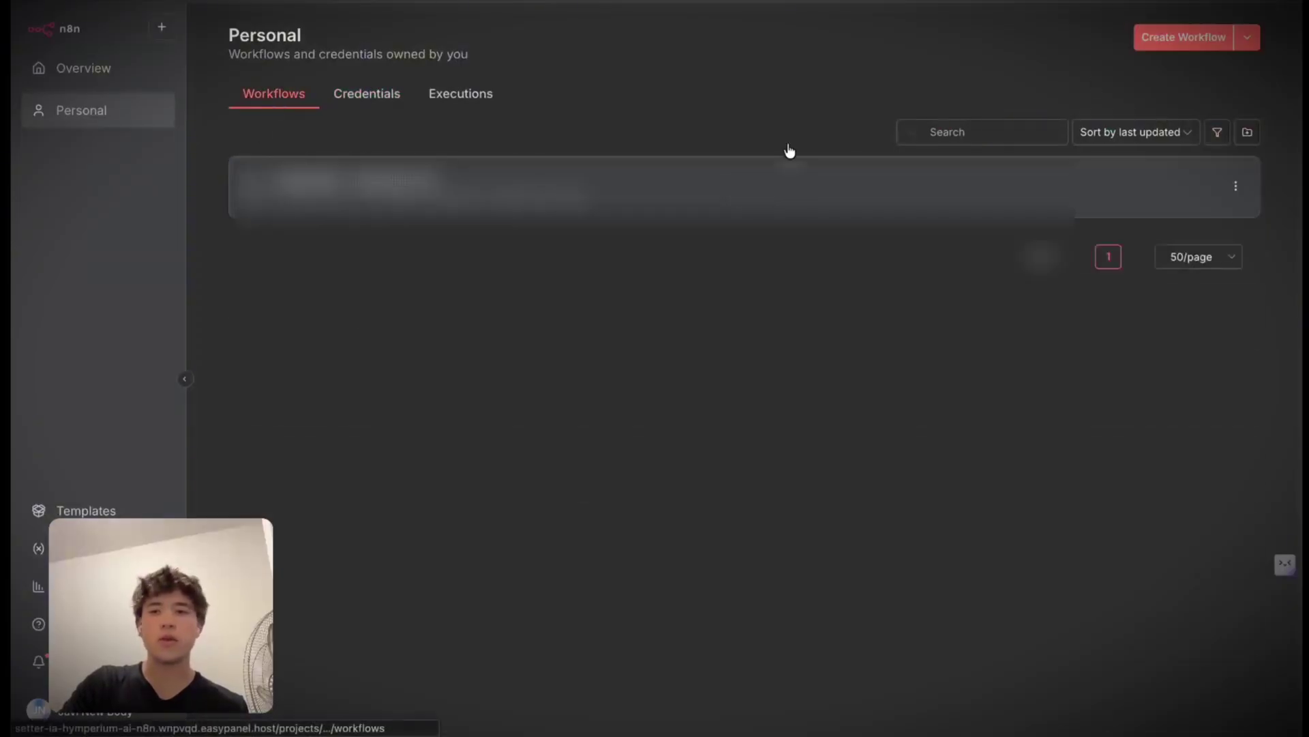
pyautogui.click(1184, 41)
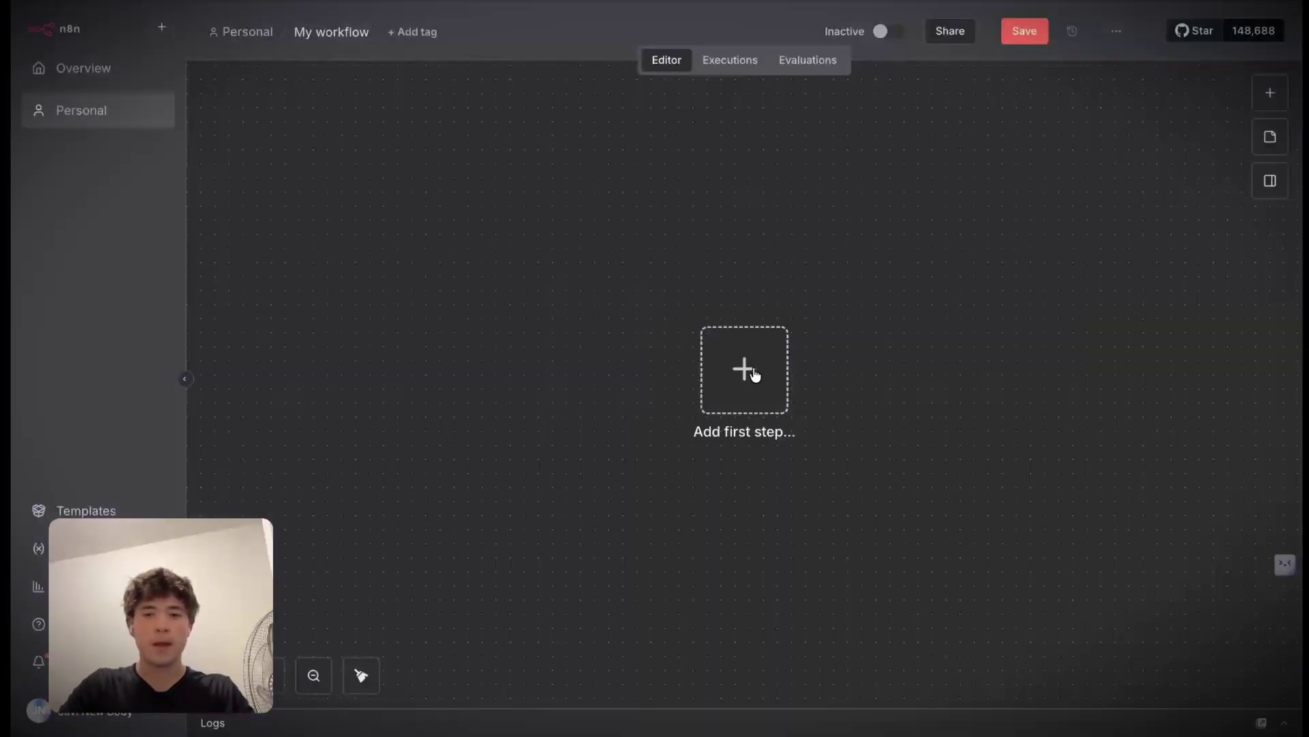
pyautogui.click(754, 374)
pyautogui.write('sheet')
pyautogui.press('Return')
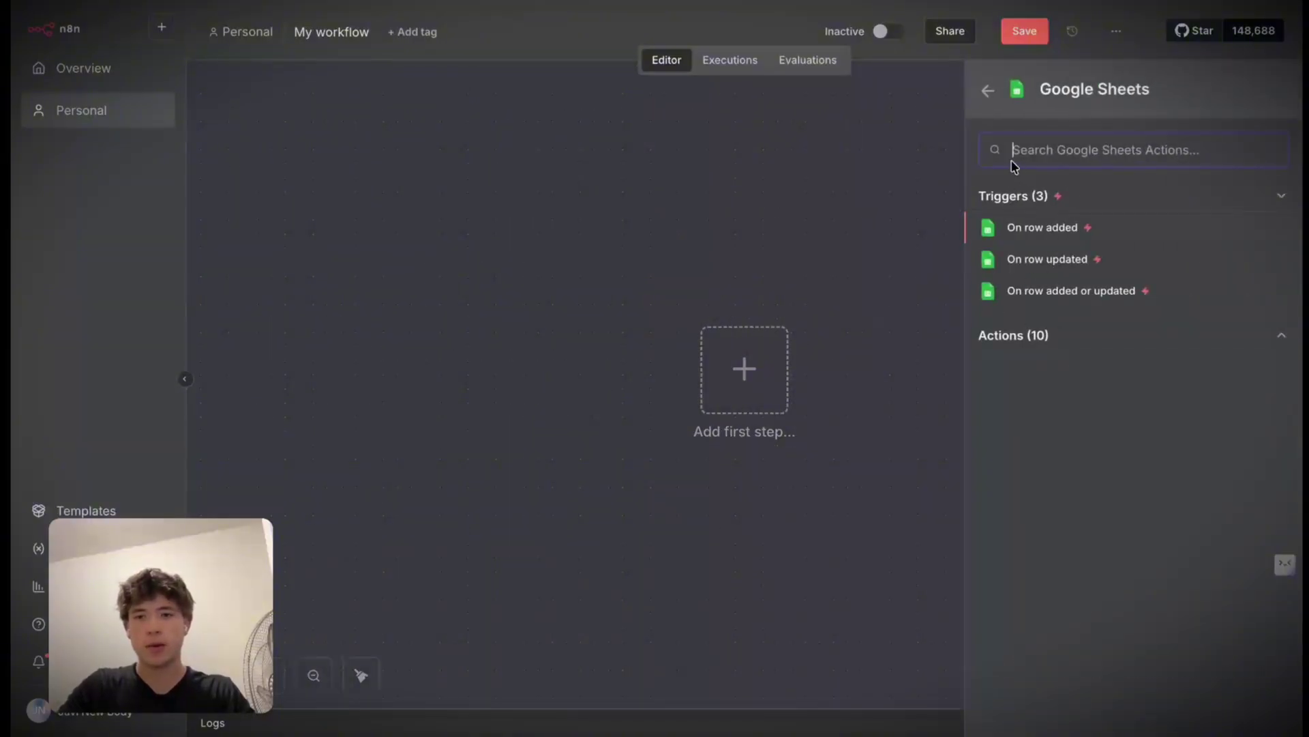
pyautogui.click(988, 90)
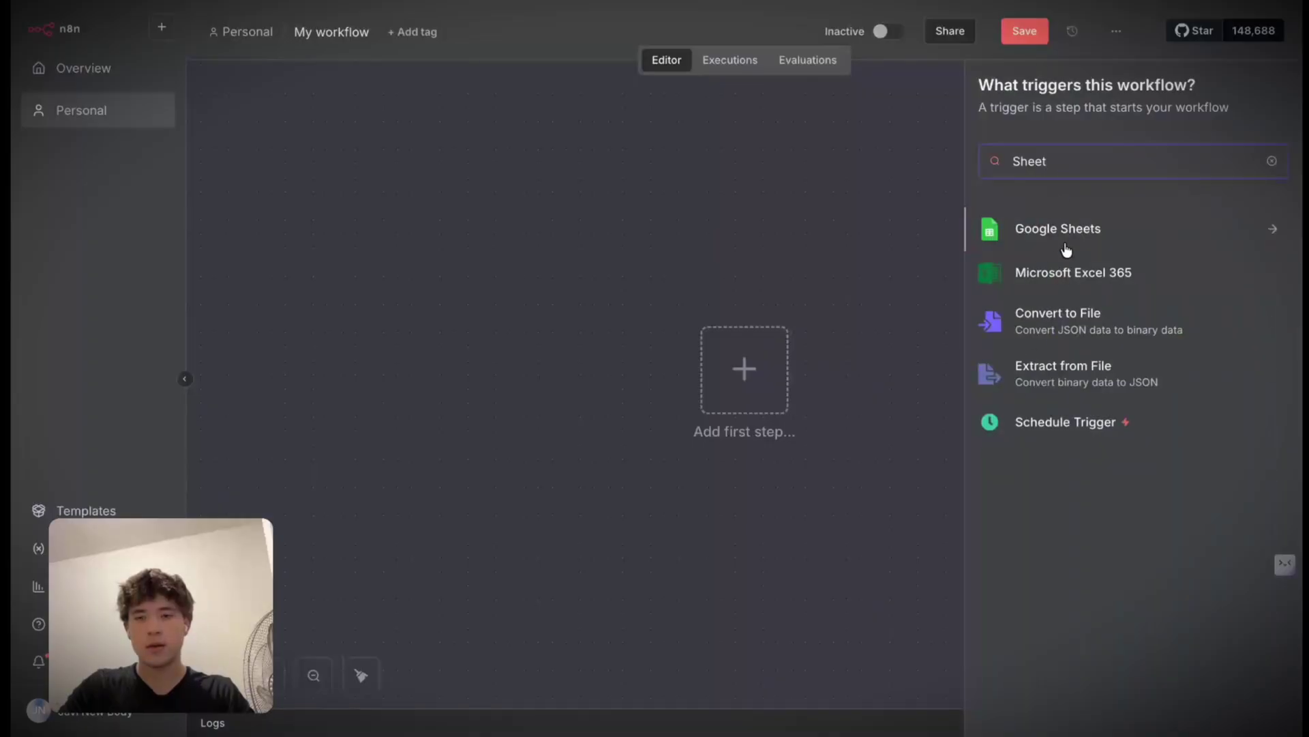
pyautogui.click(1272, 160)
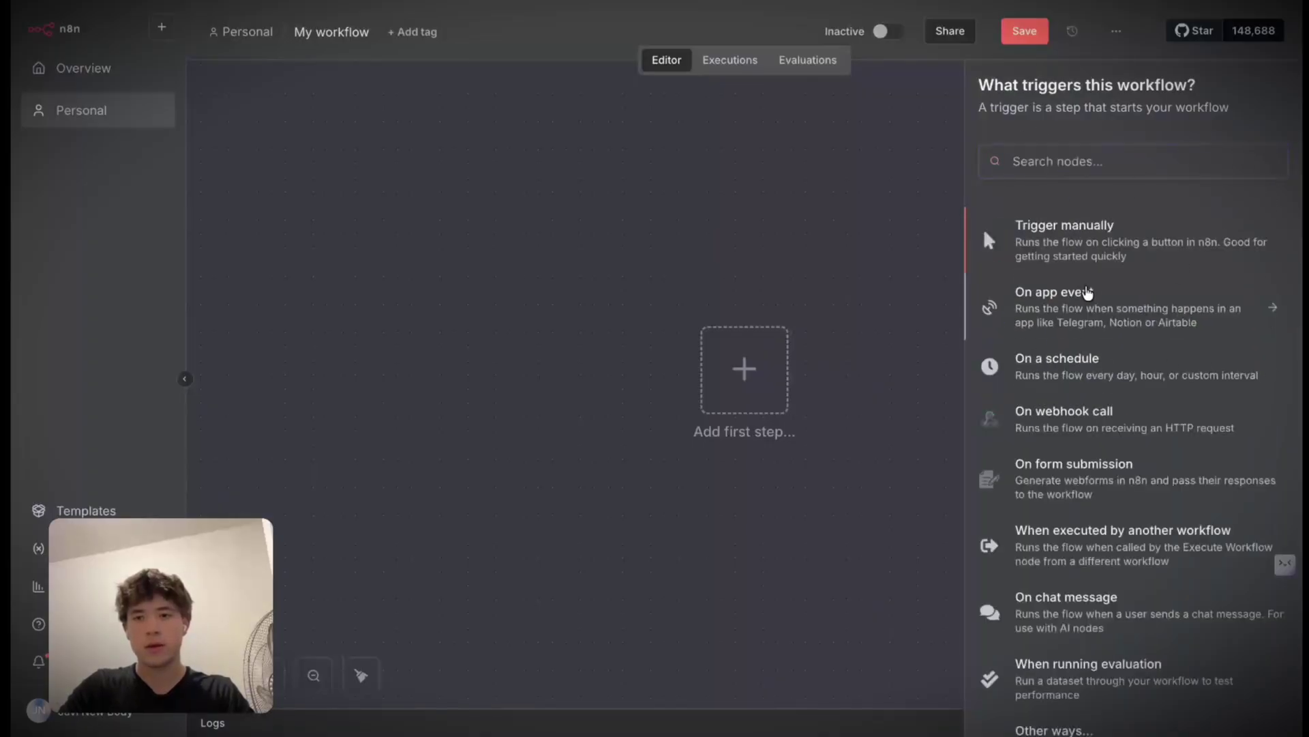
pyautogui.click(1085, 290)
pyautogui.click(988, 90)
# Step: Add a manual trigger and connect a Google Sheets node with the "Get row(s) in sheet" action to it
pyautogui.click(983, 227)
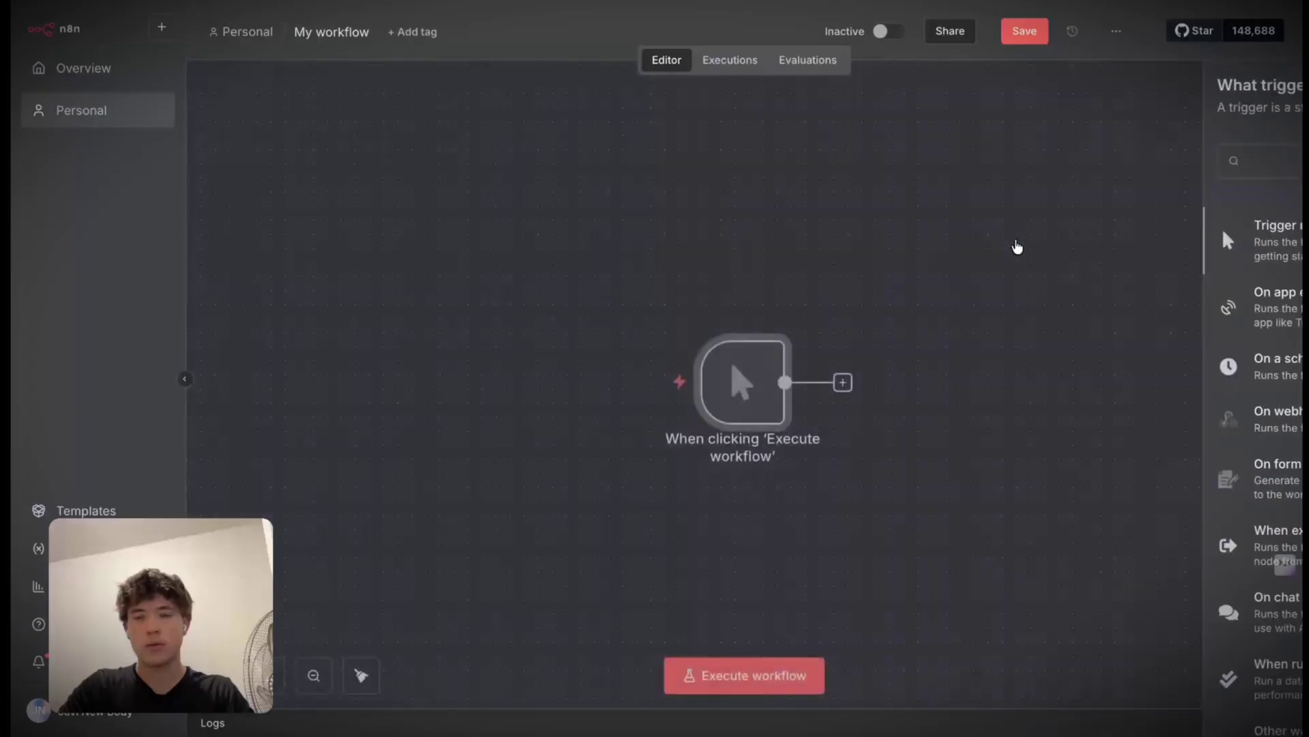
pyautogui.click(843, 382)
pyautogui.write('Sheet')
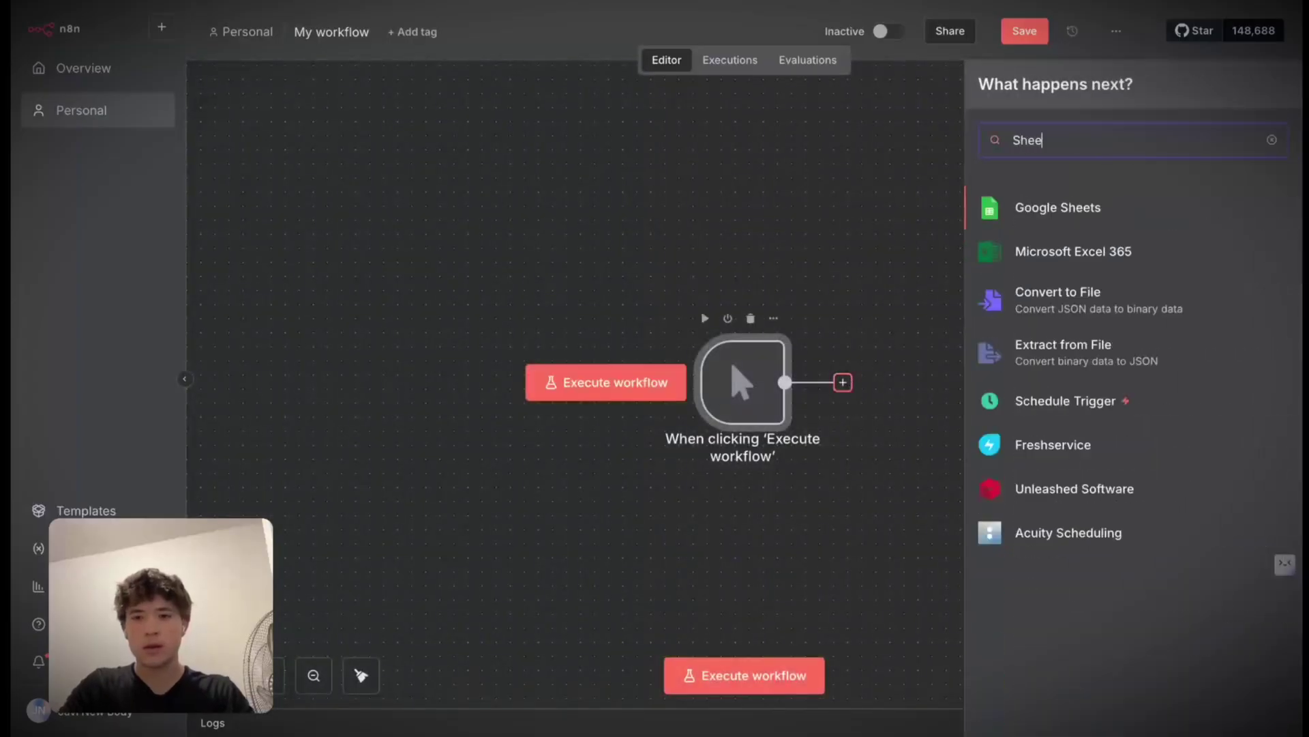
pyautogui.press('Return')
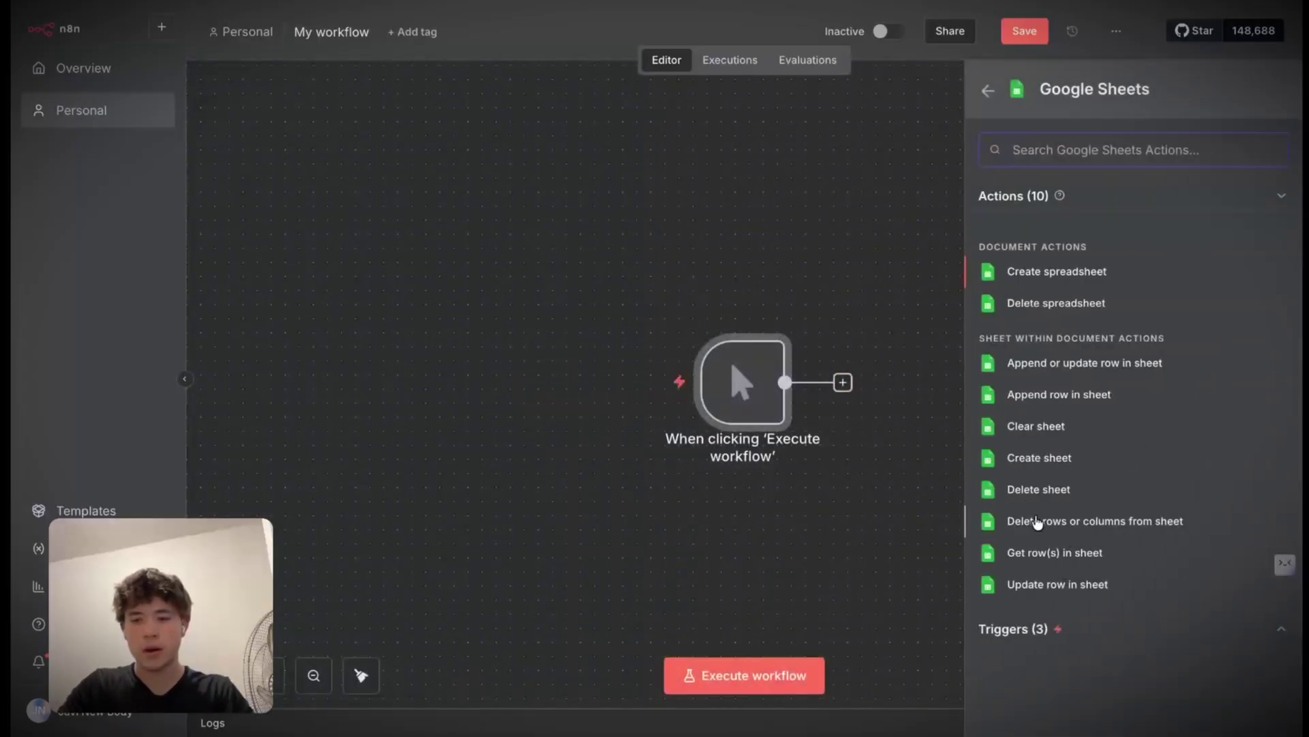
pyautogui.click(1036, 553)
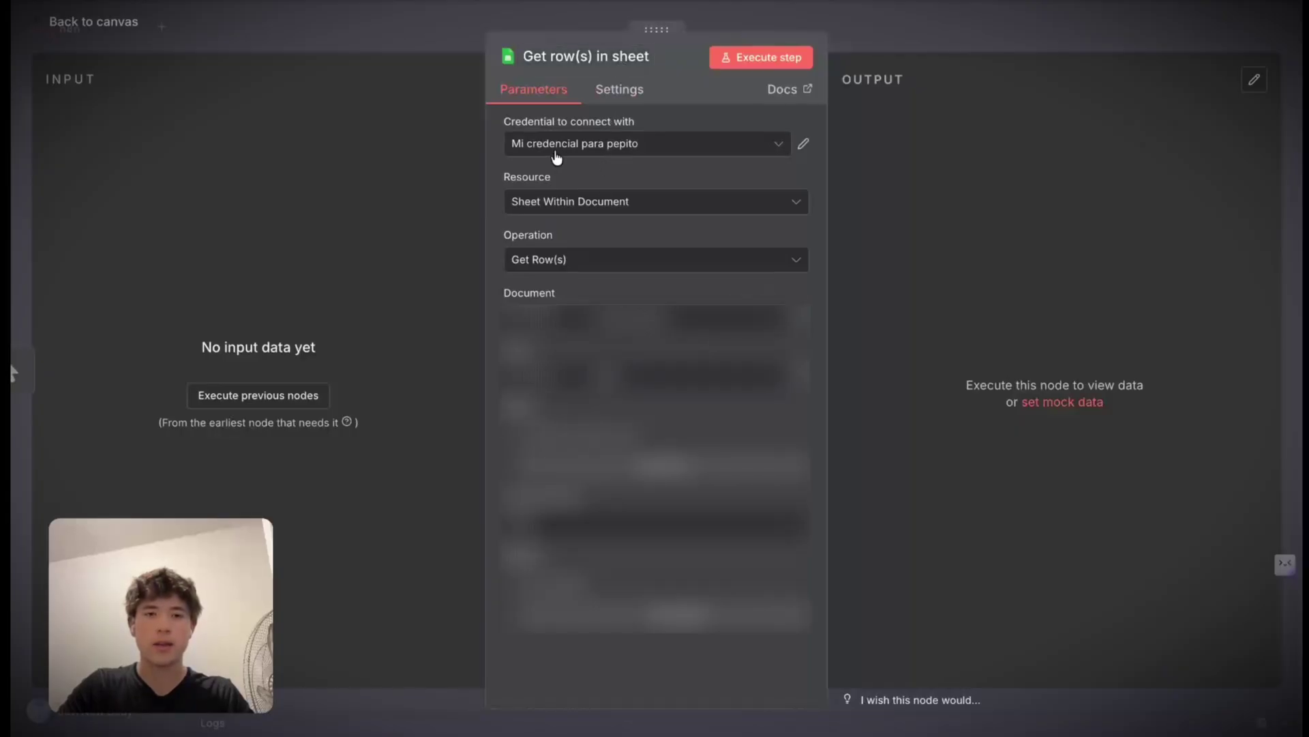
# Step: Execute the "Get row(s) in sheet" node to test the credential and return to the canvas
pyautogui.click(744, 61)
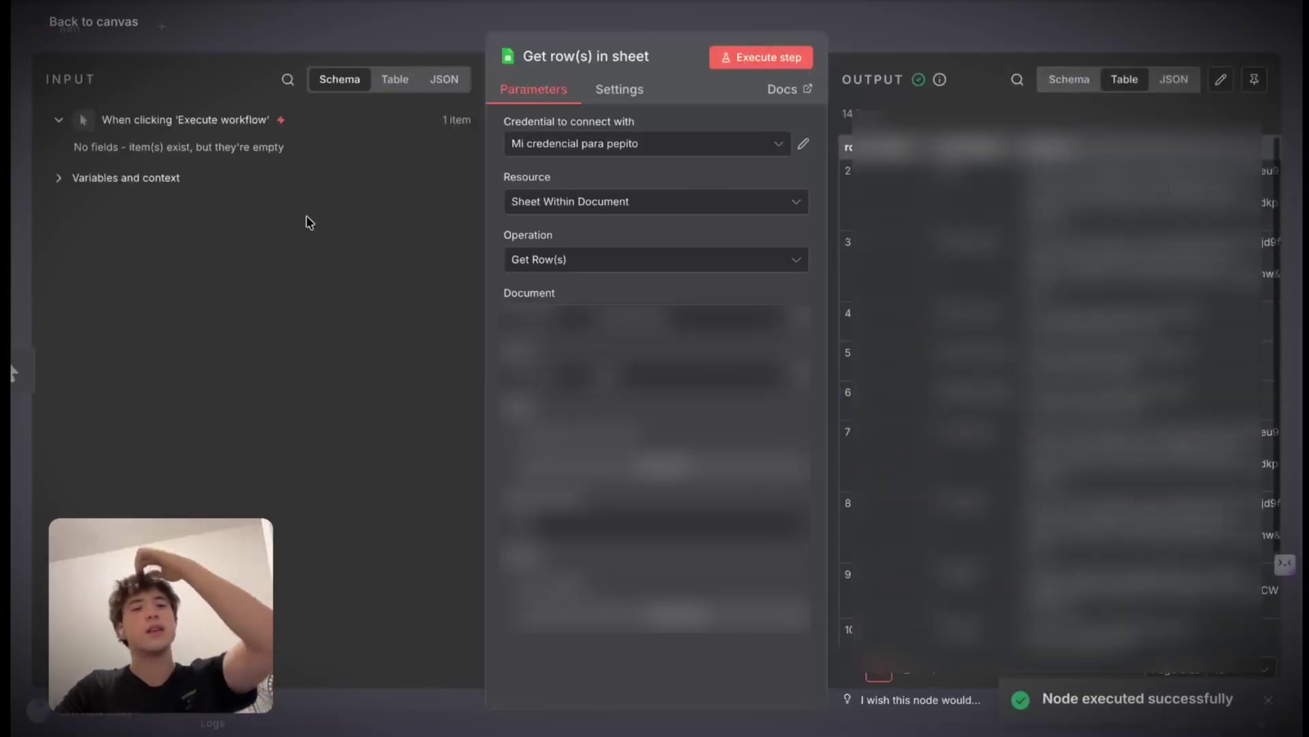
pyautogui.click(99, 26)
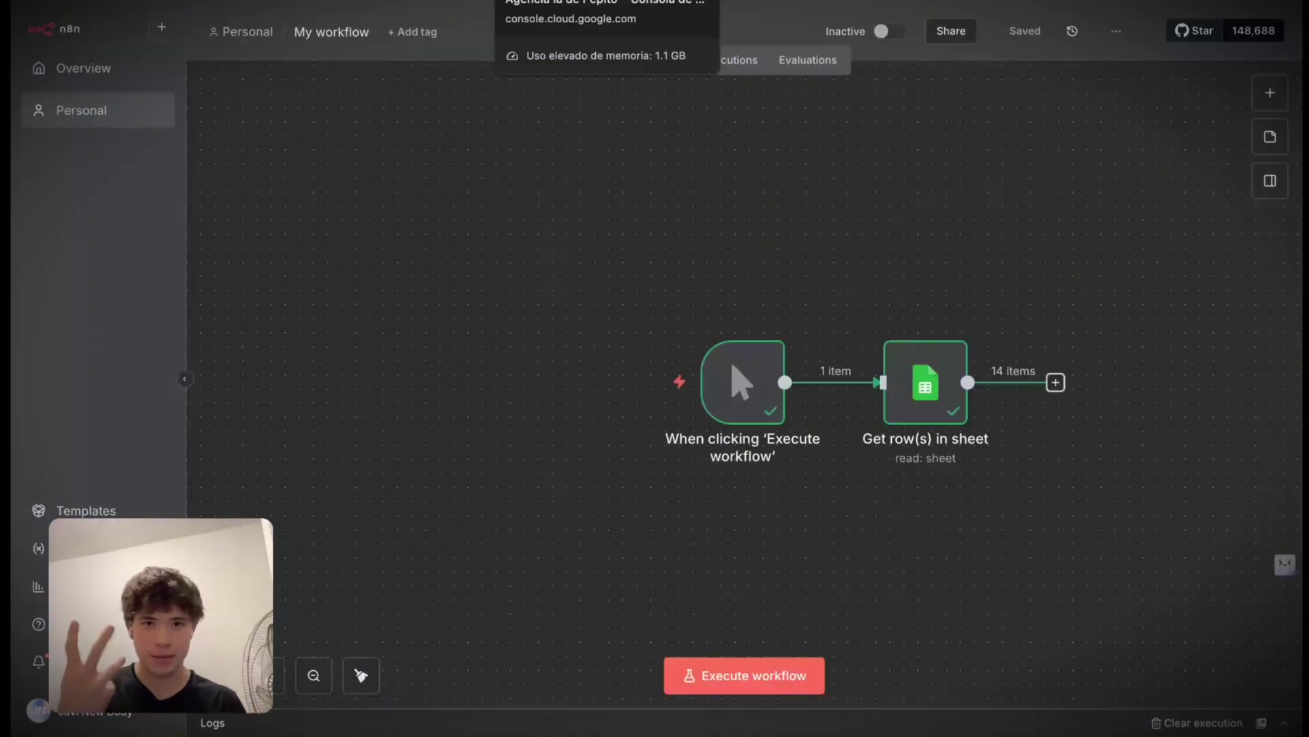
# Step: Switch to Google Cloud and add every scope on the first page of the permissions list to the app's data access
pyautogui.click(553, 0)
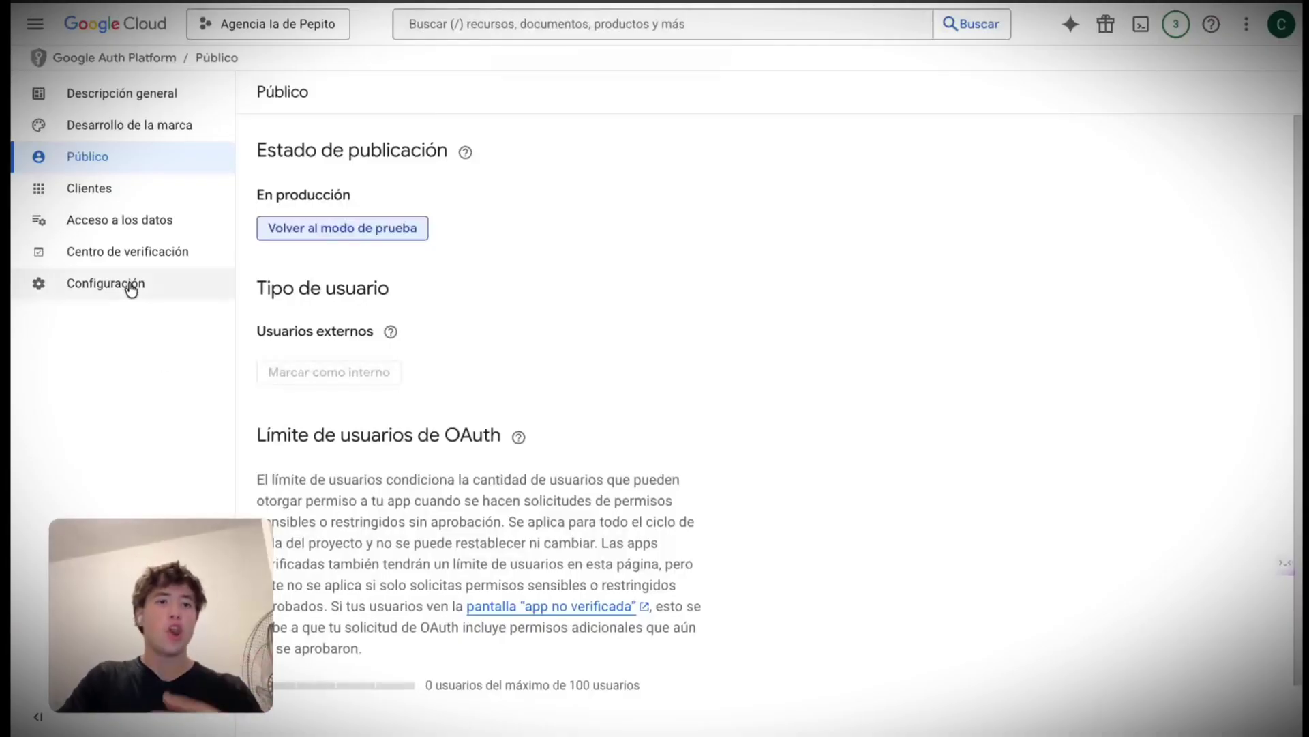
pyautogui.click(142, 225)
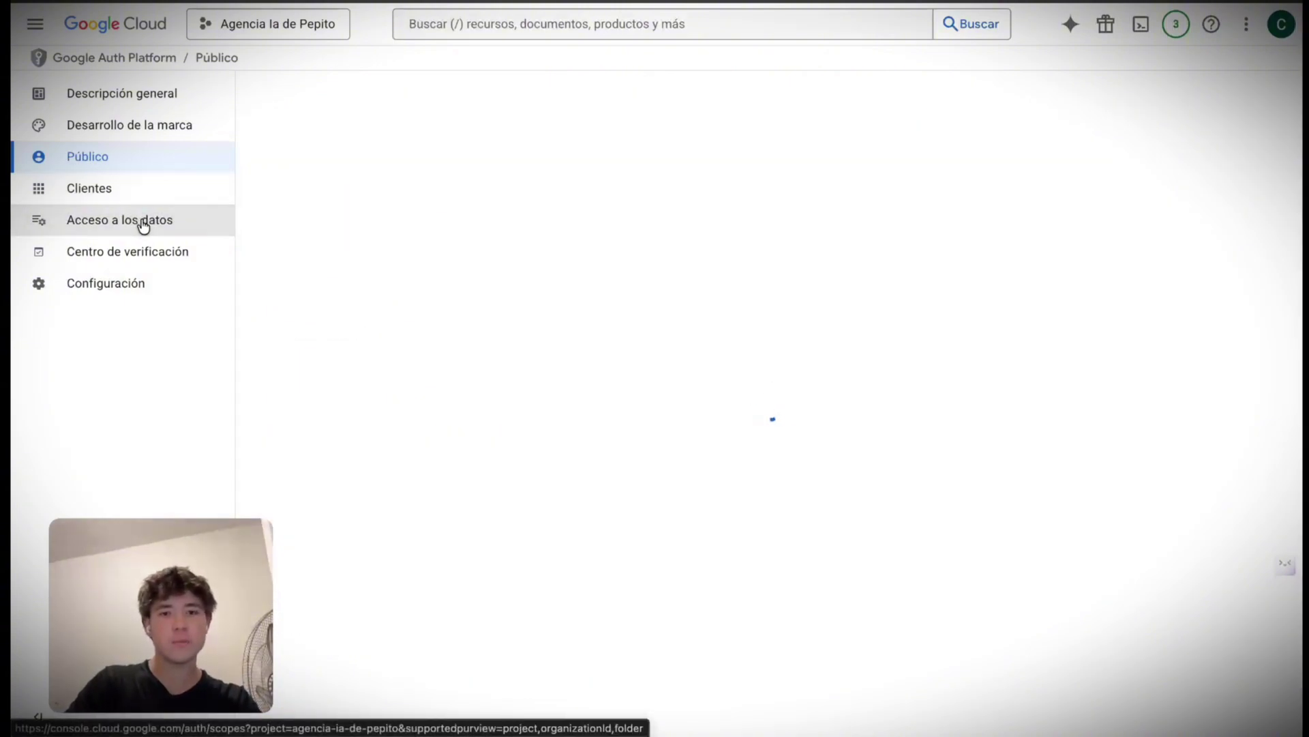
pyautogui.scroll(-3, 472, 272)
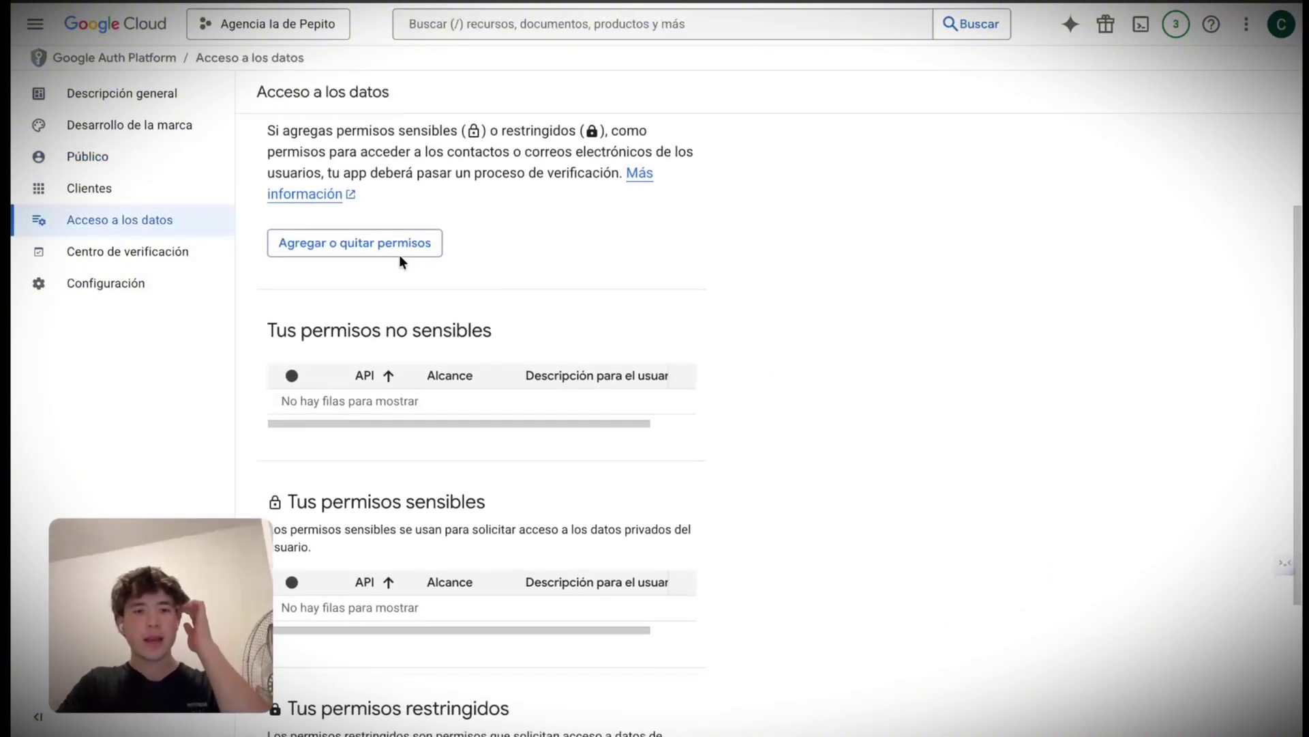
pyautogui.click(392, 240)
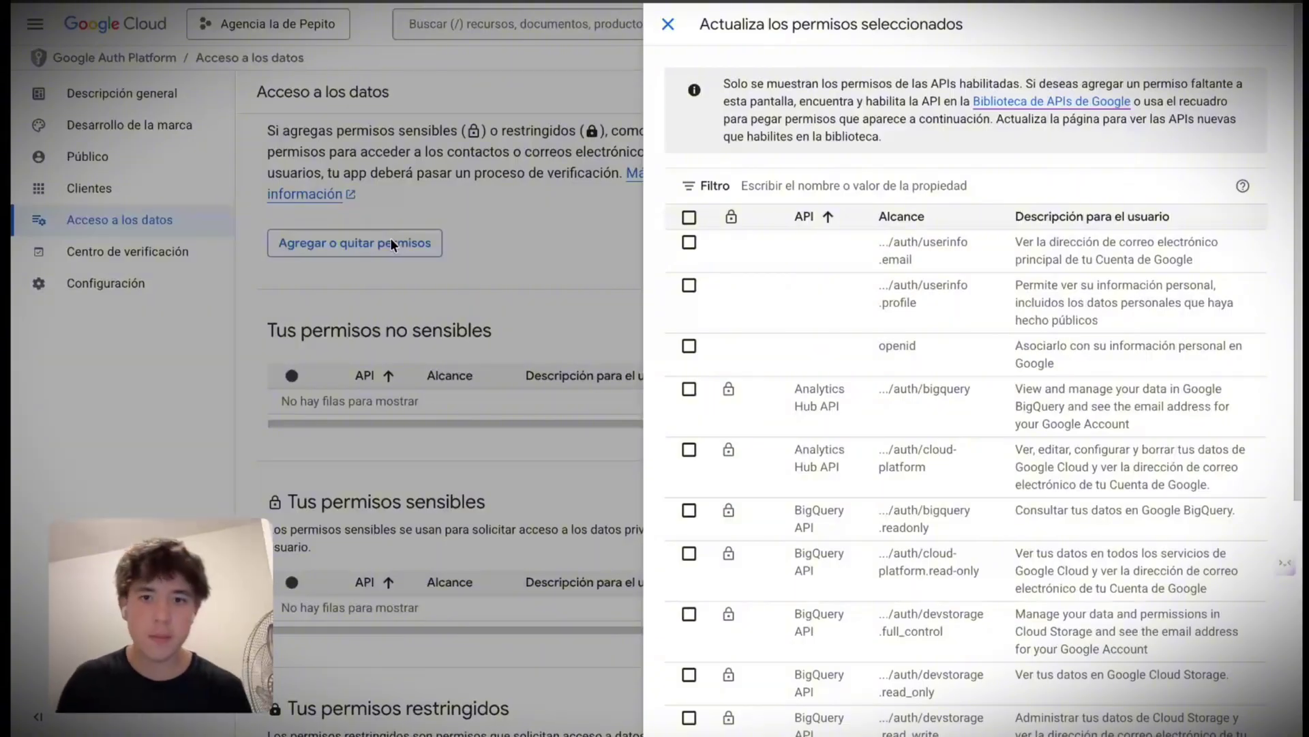
pyautogui.click(689, 216)
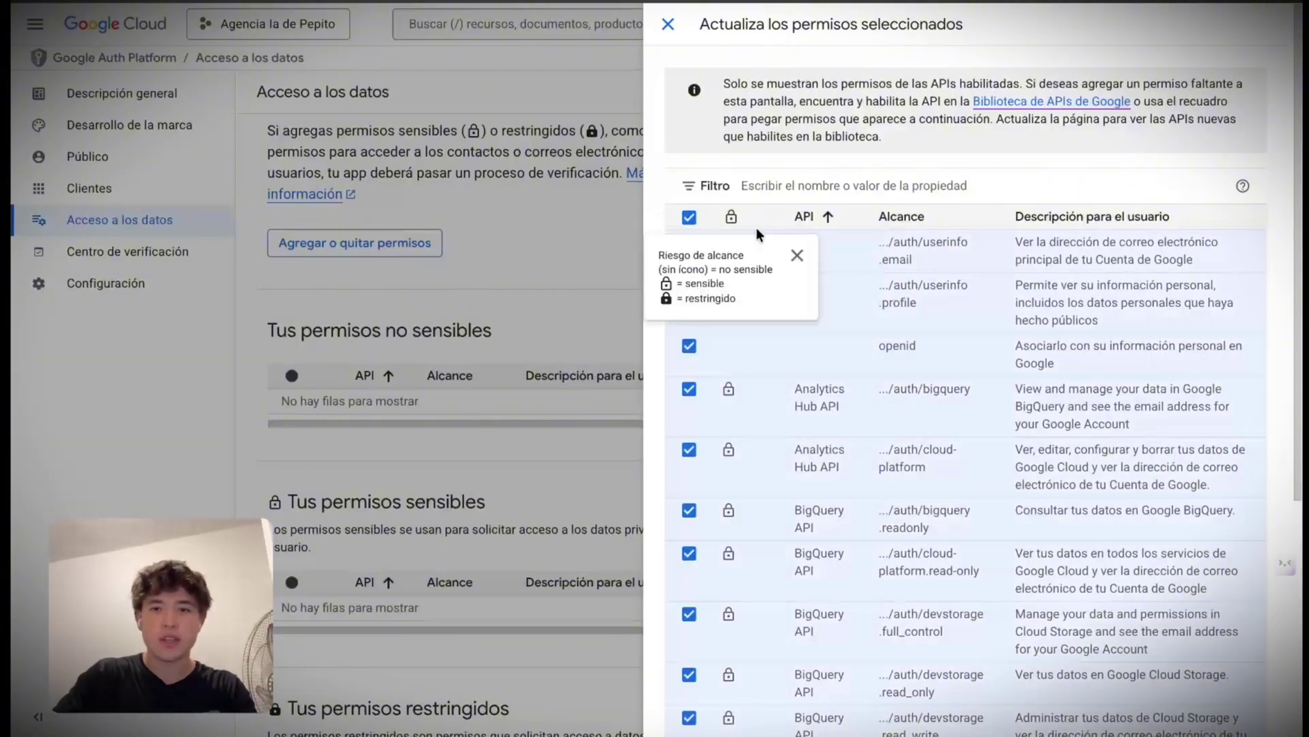
pyautogui.scroll(-5, 784, 334)
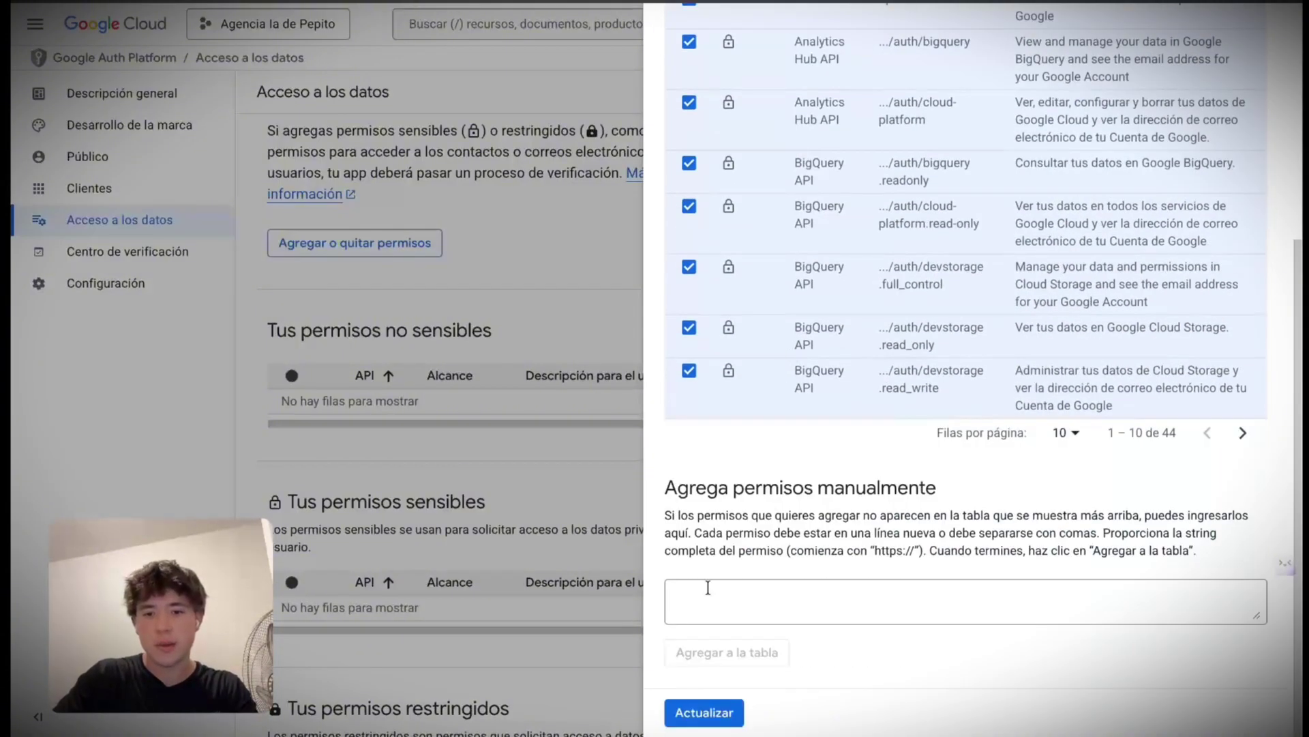
pyautogui.click(688, 712)
pyautogui.click(846, 440)
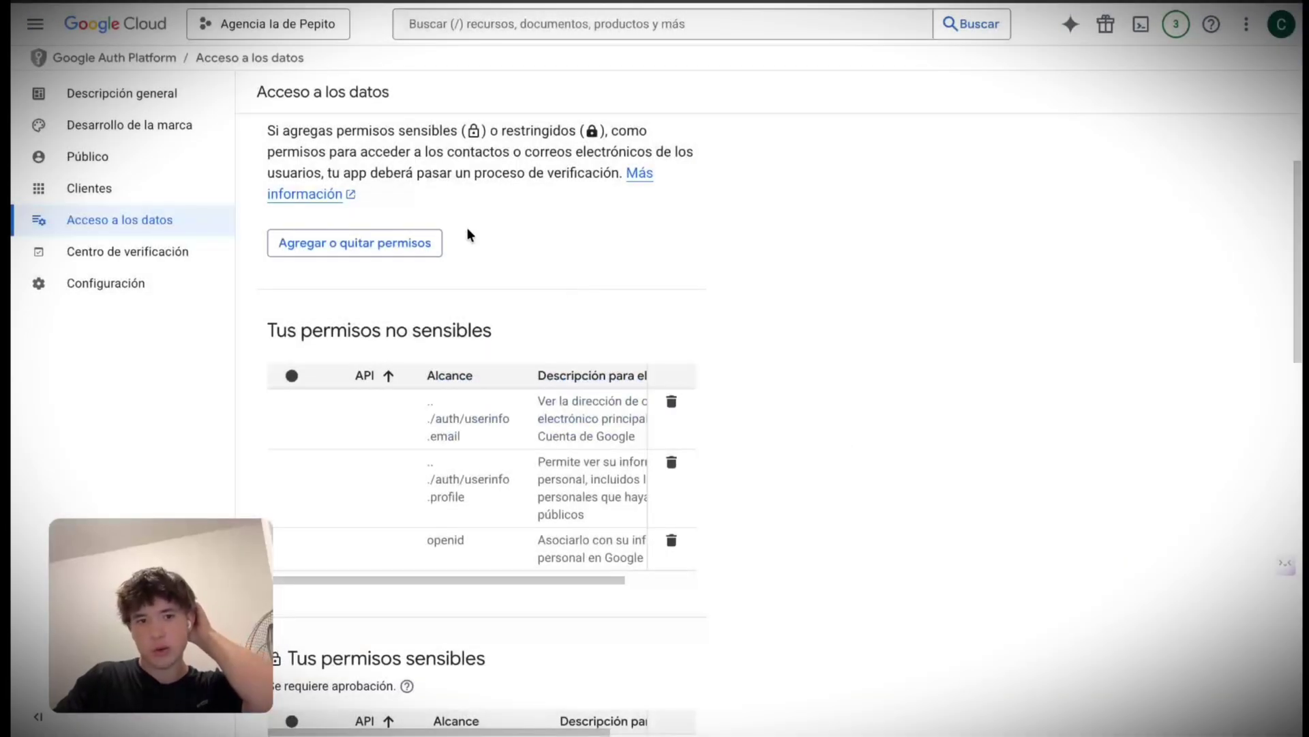
# Step: Look over the permissions listed under data access and read the explanation of the external user type in the audience settings
pyautogui.scroll(-15, 492, 443)
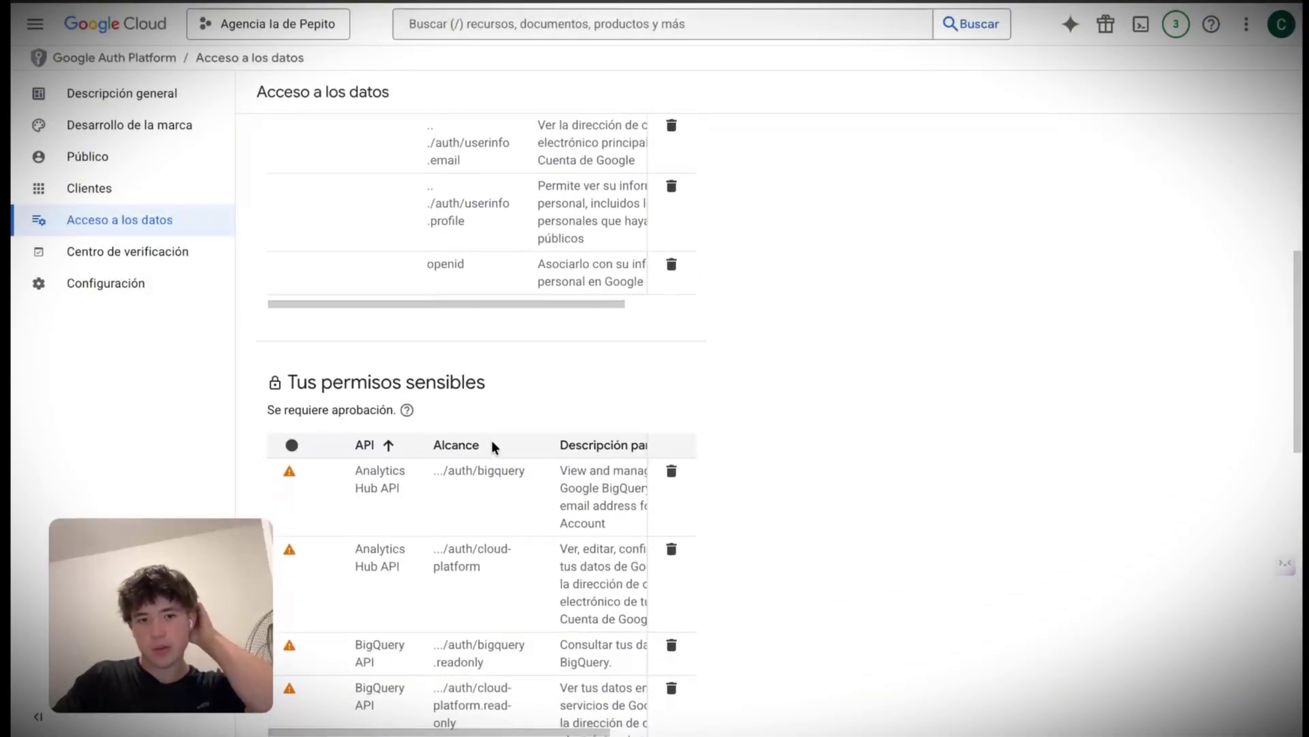
pyautogui.scroll(15, 493, 442)
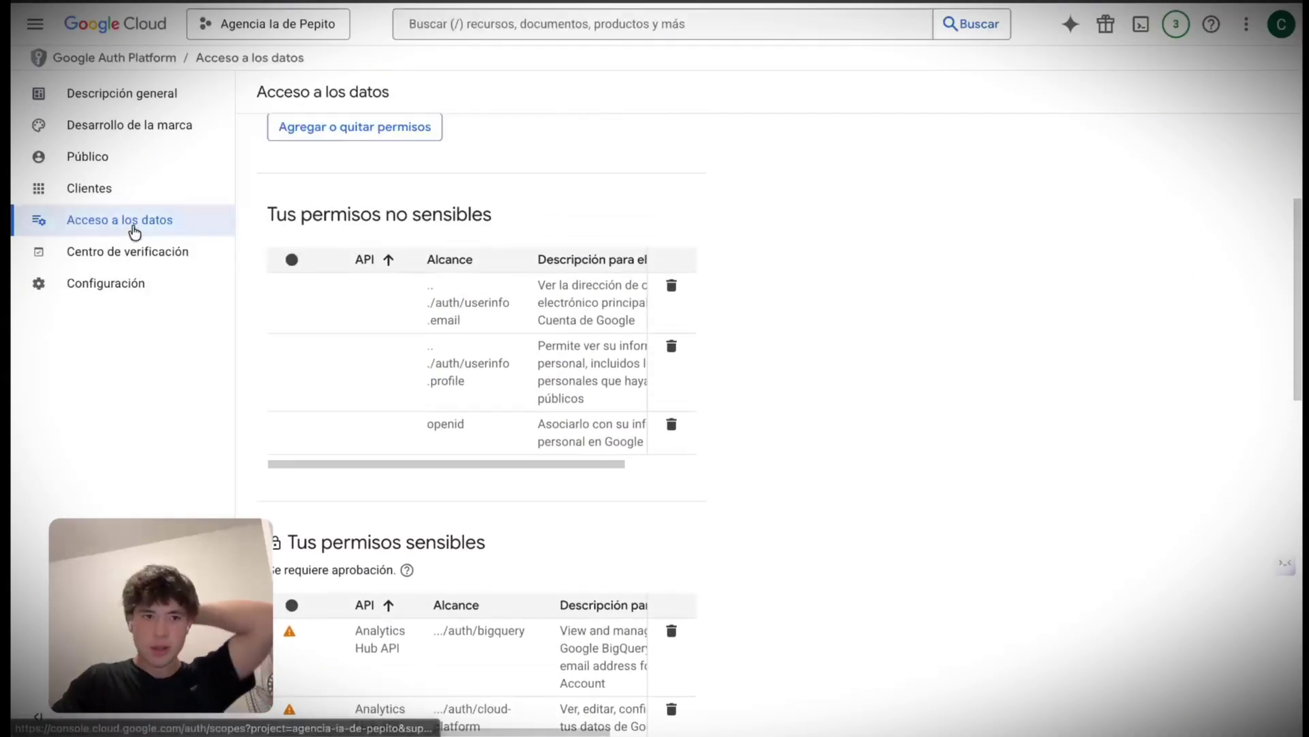
pyautogui.click(120, 161)
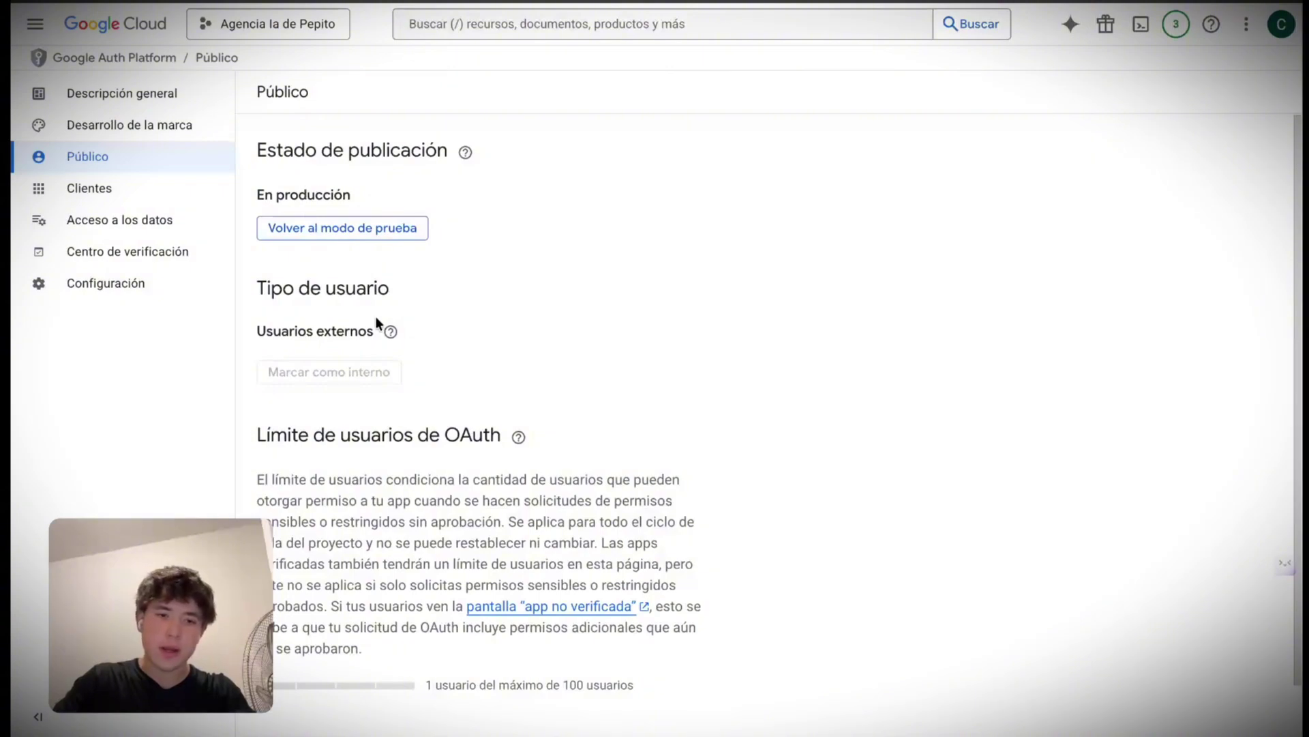
pyautogui.scroll(-1, 377, 321)
pyautogui.scroll(1, 377, 320)
pyautogui.click(390, 331)
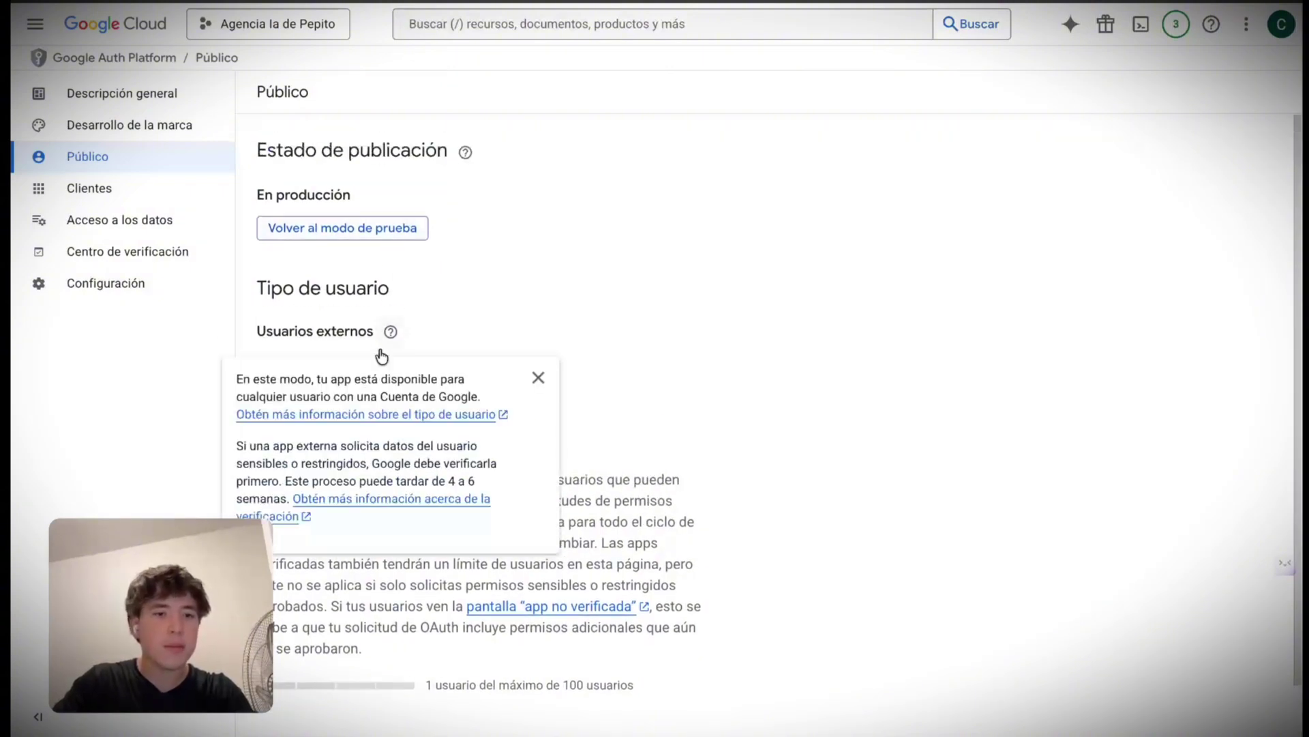
pyautogui.click(660, 285)
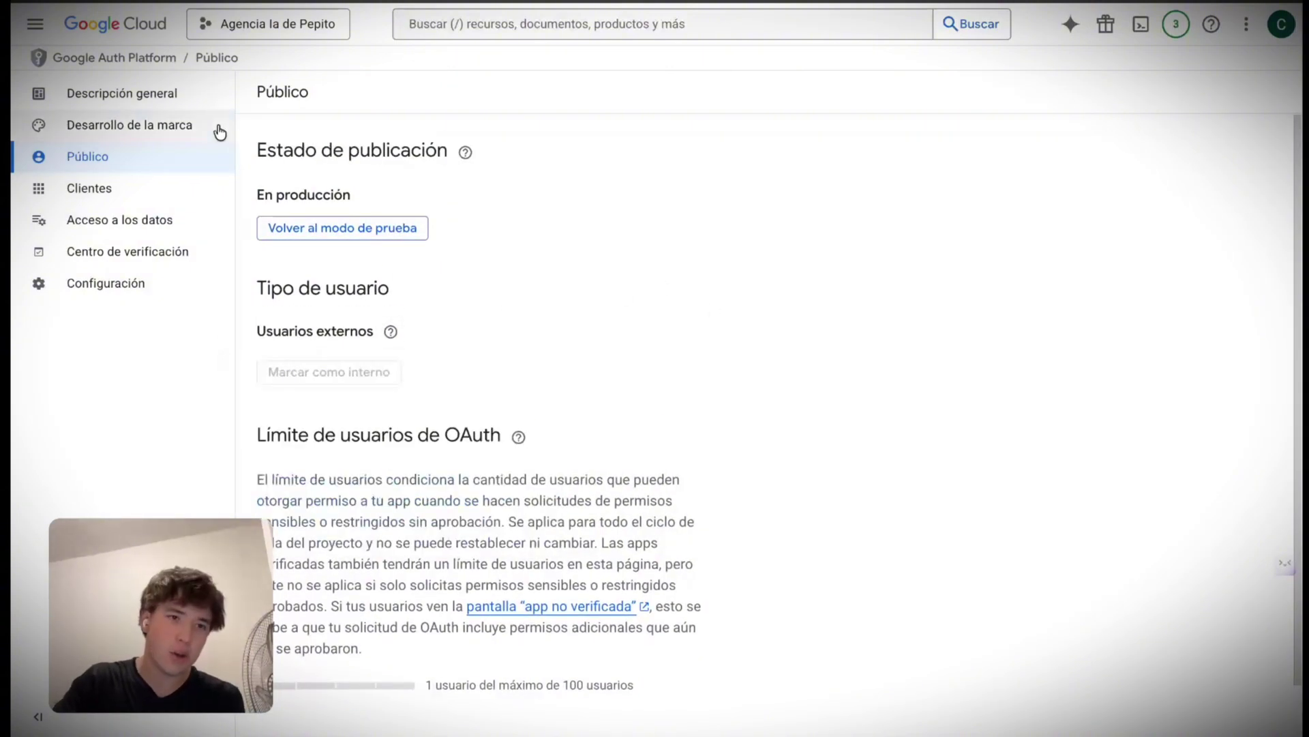
# Step: Open the help article on the "app no verificada" screen from the OAuth user limit section and read through it
pyautogui.scroll(-1, 675, 321)
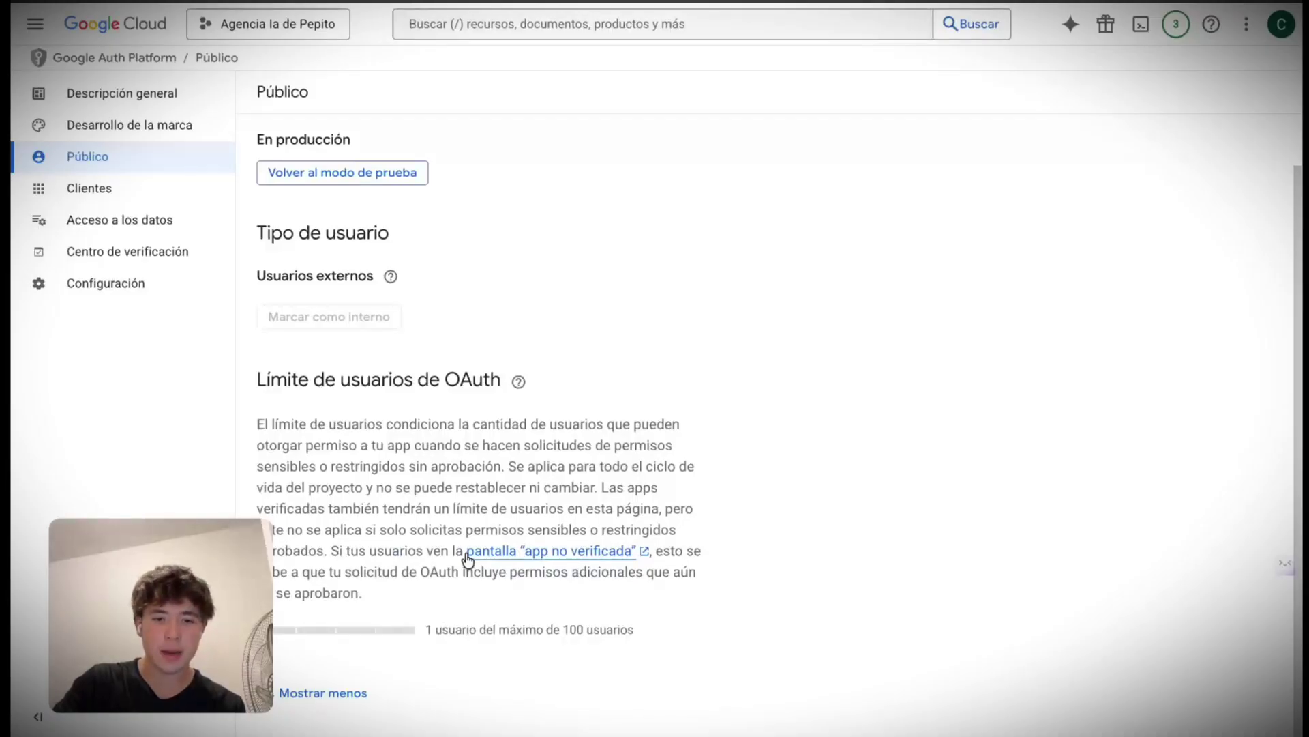
pyautogui.click(580, 556)
pyautogui.scroll(-2, 394, 299)
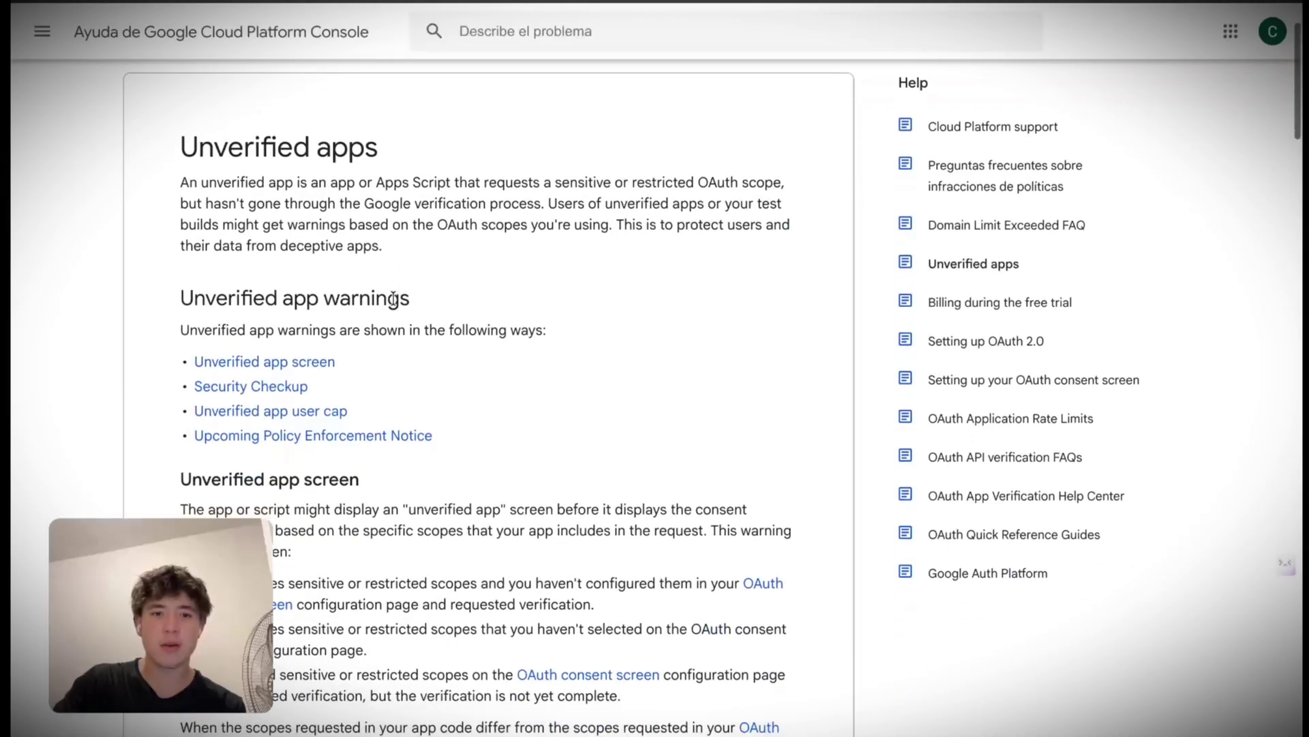
pyautogui.scroll(2, 388, 296)
pyautogui.scroll(-2, 337, 205)
pyautogui.scroll(-10, 337, 199)
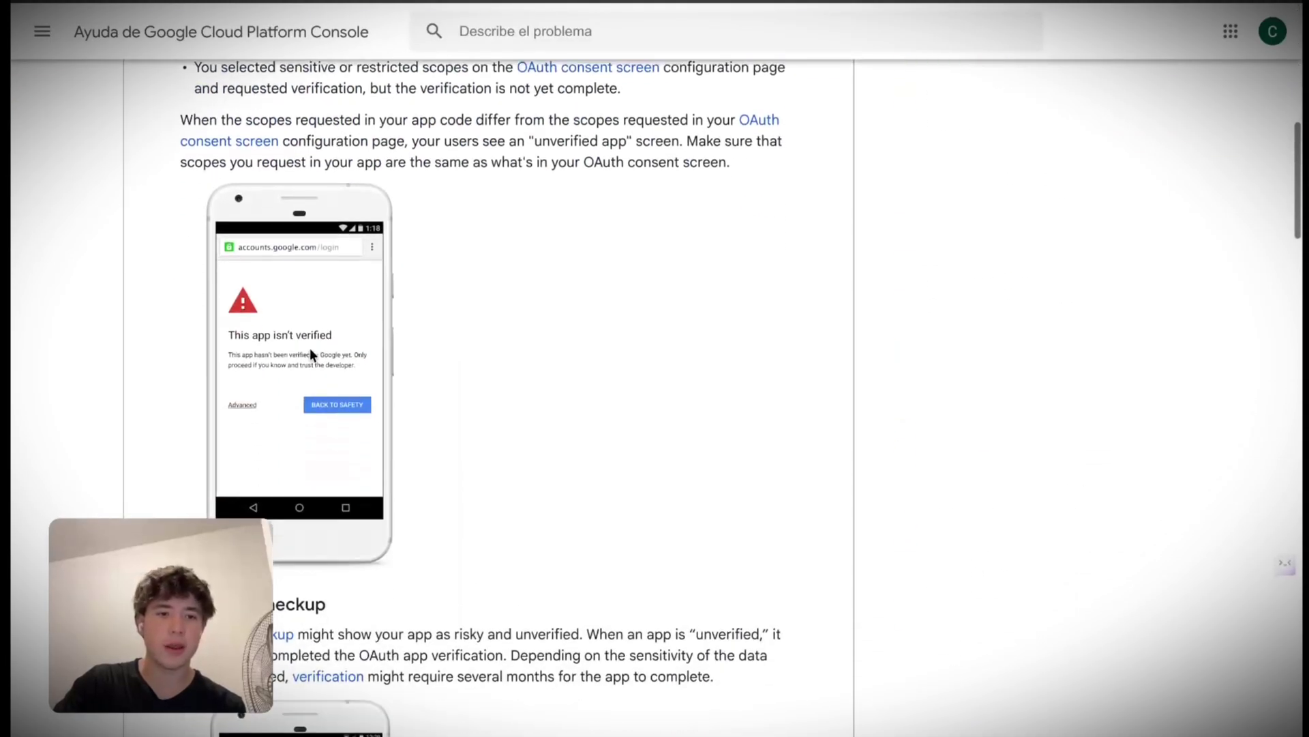
pyautogui.scroll(10, 849, 104)
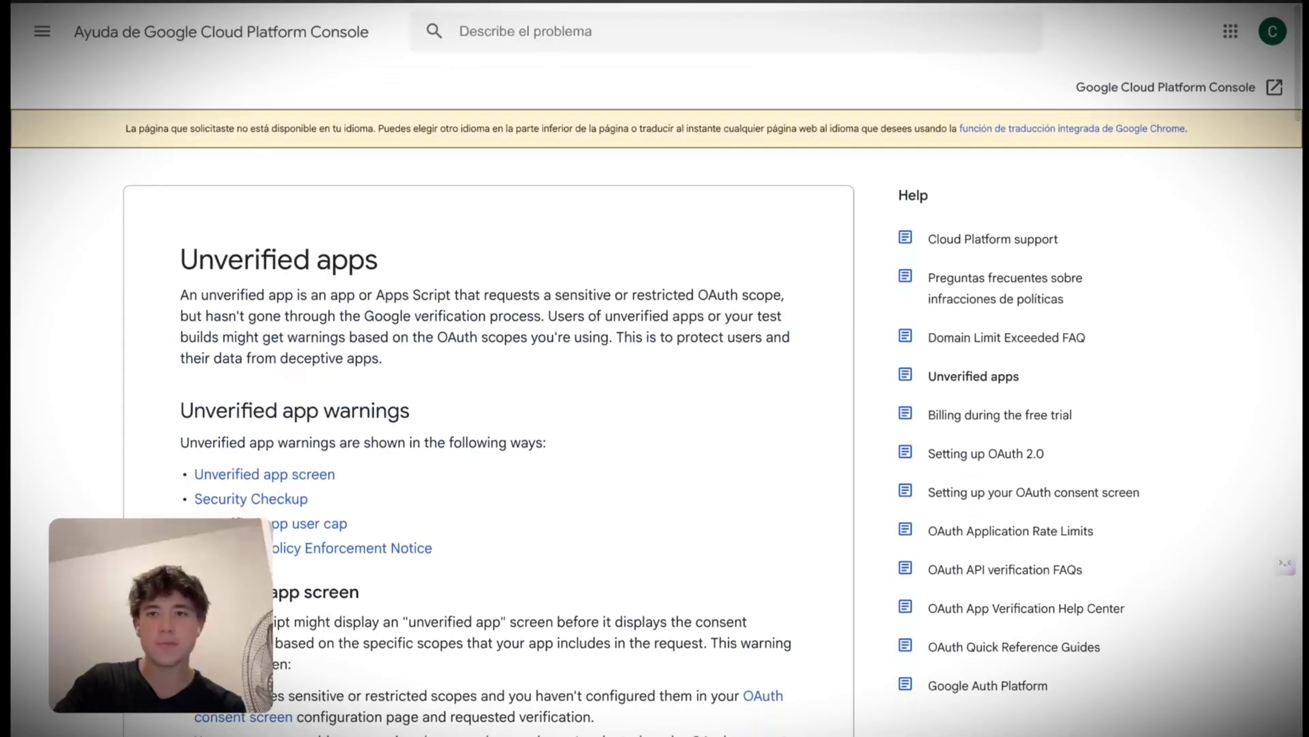
pyautogui.scroll(-5, 631, 402)
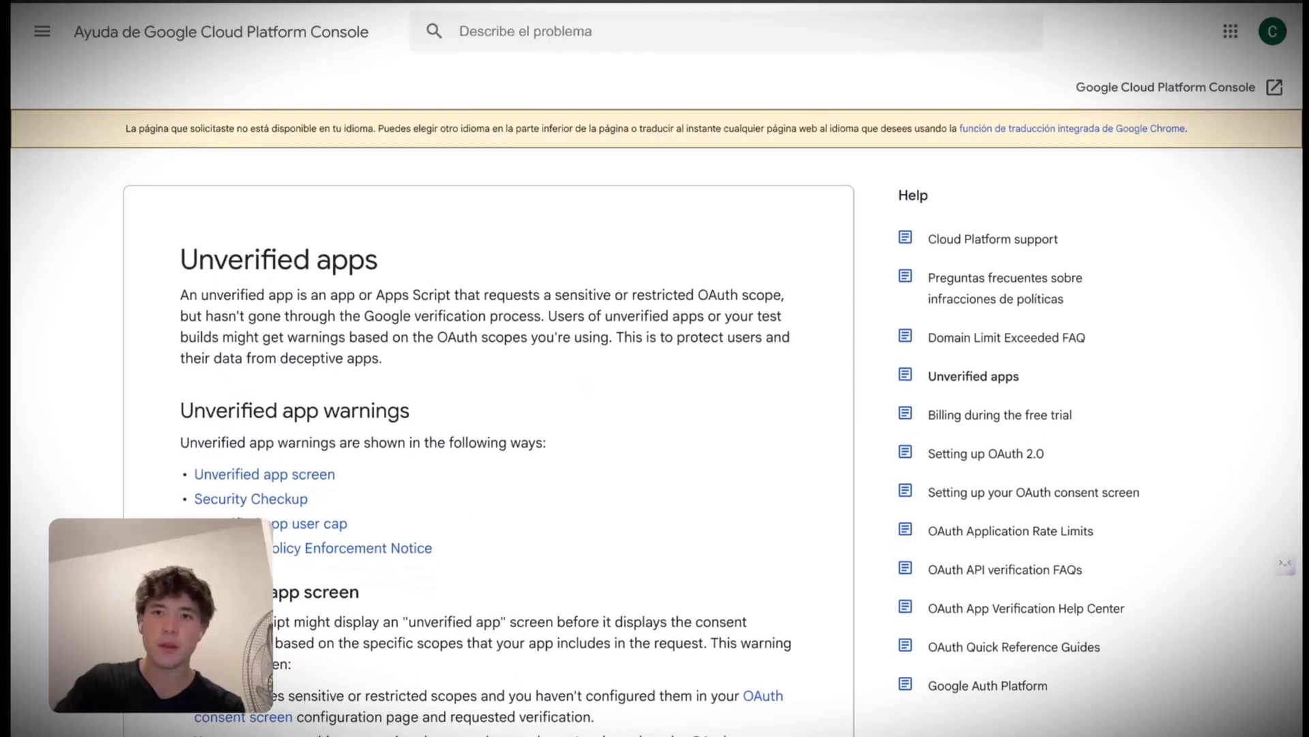